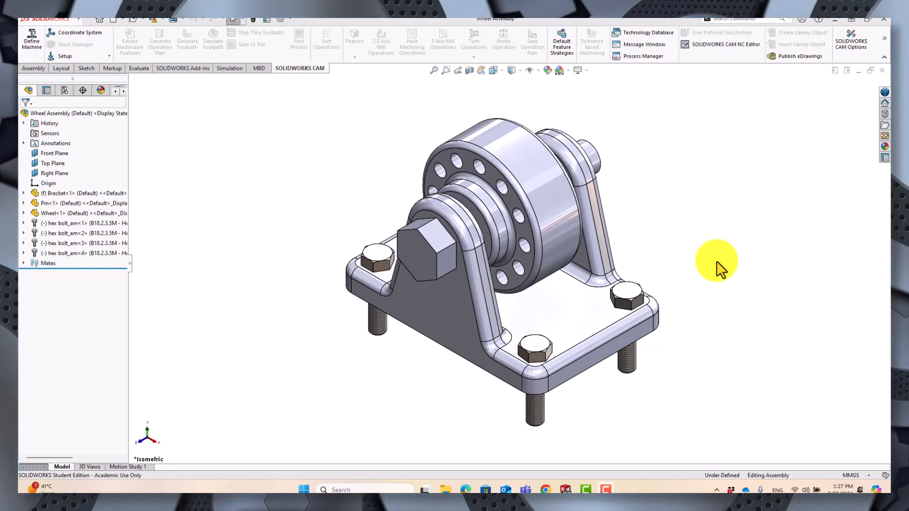
- Apply a violet-blue colour, RGB 128, 128, 255, to the Bracket at part document level
{"action": "mouse_move", "coordinate": [684, 270]}
{"action": "middle_mouse_down"}
{"action": "mouse_move", "coordinate": [696, 205]}
{"action": "mouse_move", "coordinate": [765, 212]}
{"action": "mouse_move", "coordinate": [621, 219]}
{"action": "mouse_move", "coordinate": [663, 215]}
{"action": "mouse_move", "coordinate": [688, 237]}
{"action": "mouse_move", "coordinate": [696, 264]}
{"action": "mouse_move", "coordinate": [691, 242]}
{"action": "mouse_move", "coordinate": [689, 259]}
{"action": "middle_mouse_up"}
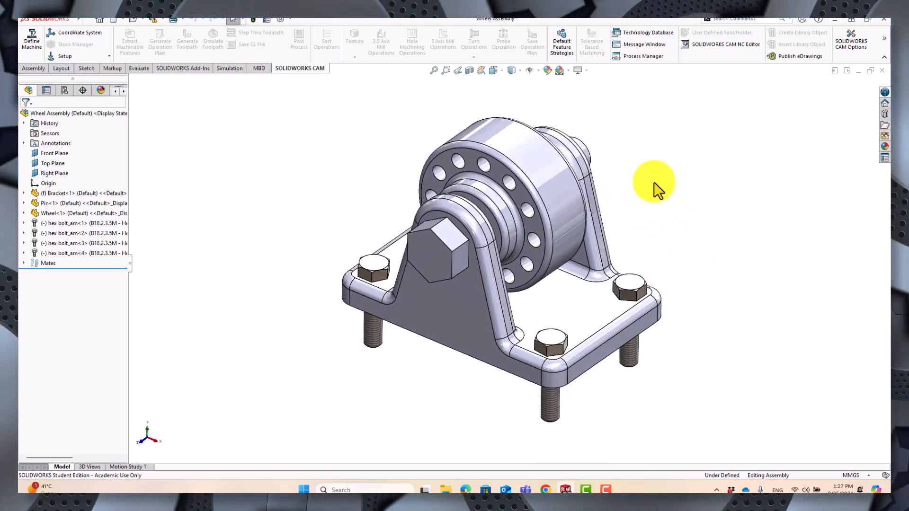
{"action": "left_click", "coordinate": [550, 183]}
{"action": "middle_click_drag", "start_coordinate": [690, 227], "coordinate": [690, 198]}
{"action": "right_click", "coordinate": [81, 194]}
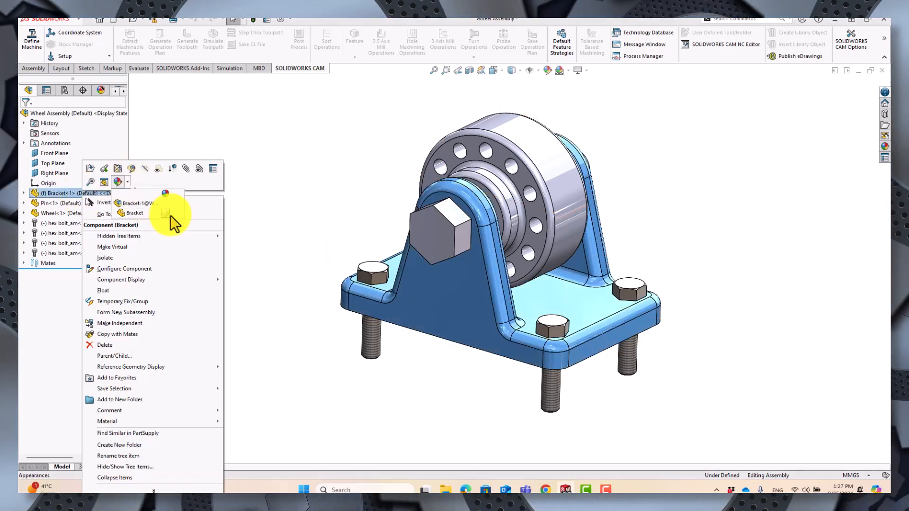
{"action": "left_click", "coordinate": [127, 183]}
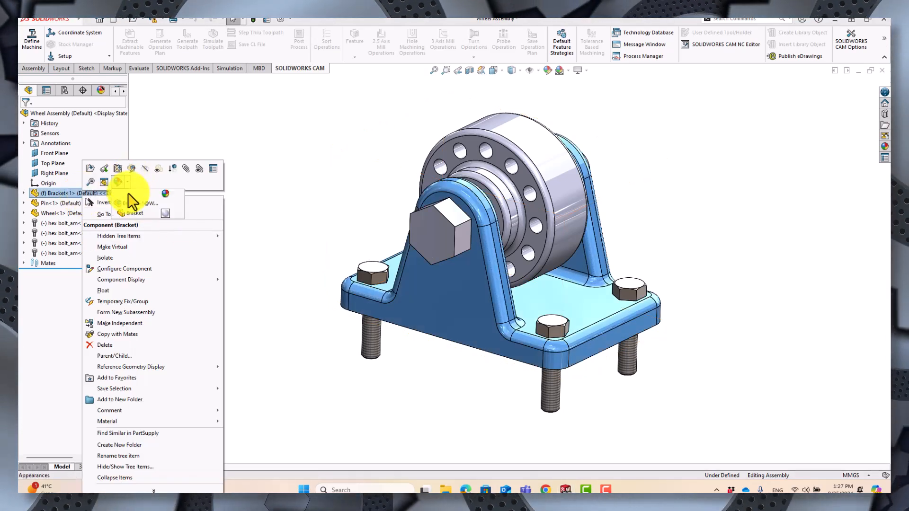
{"action": "left_click", "coordinate": [164, 216]}
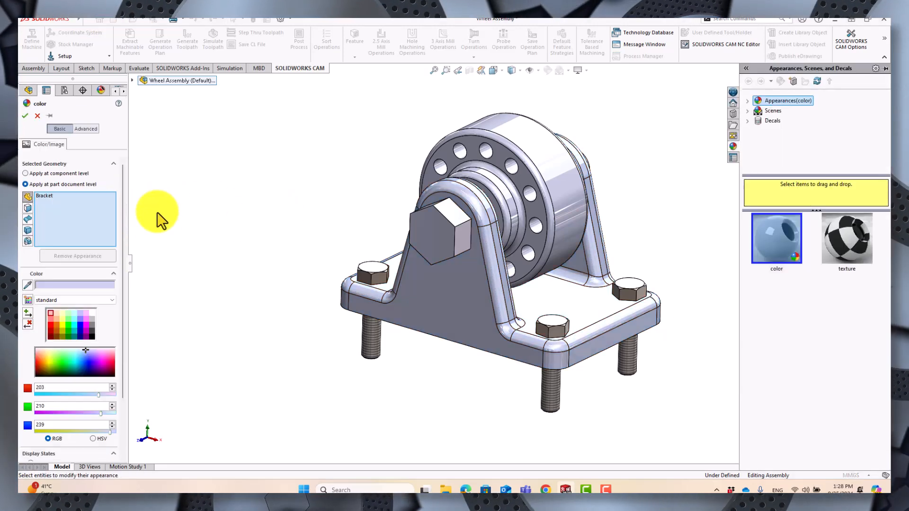
{"action": "left_click", "coordinate": [82, 320]}
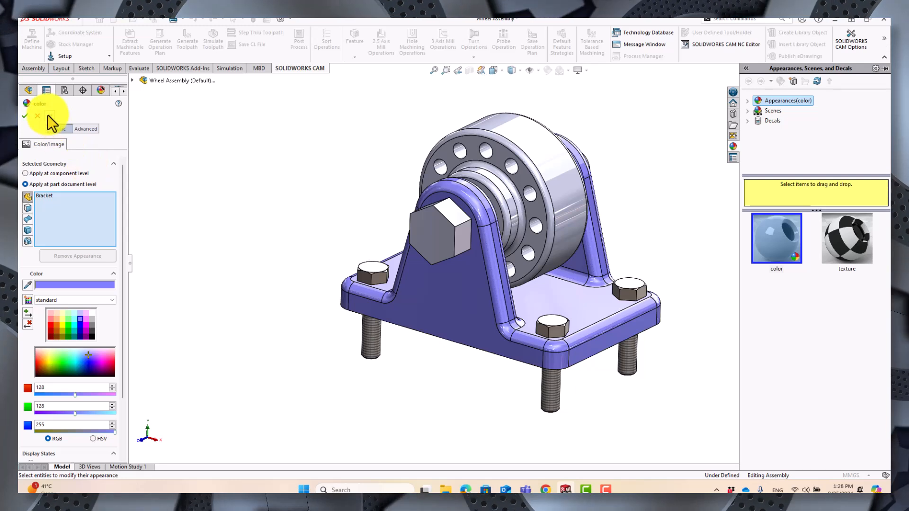
{"action": "left_click", "coordinate": [24, 117]}
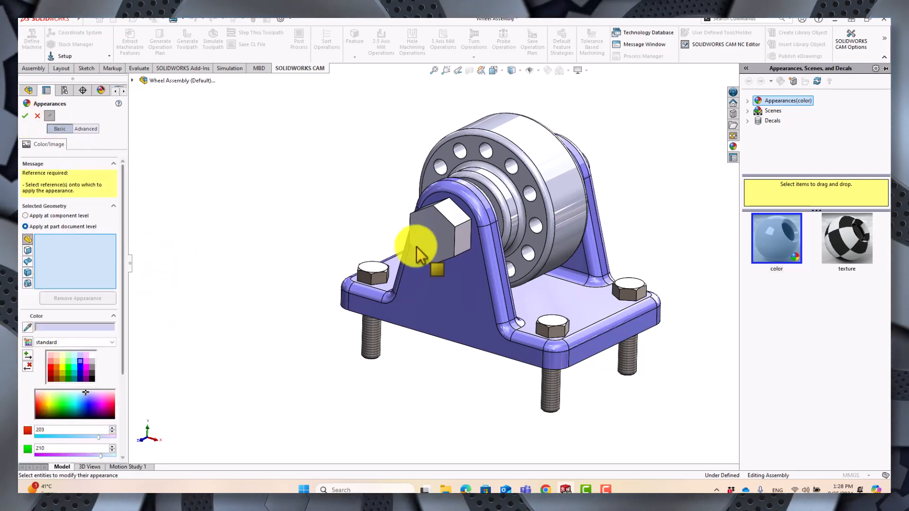
- Colour the hexagonal-headed Pin light yellow at part document level
{"action": "left_click", "coordinate": [453, 217]}
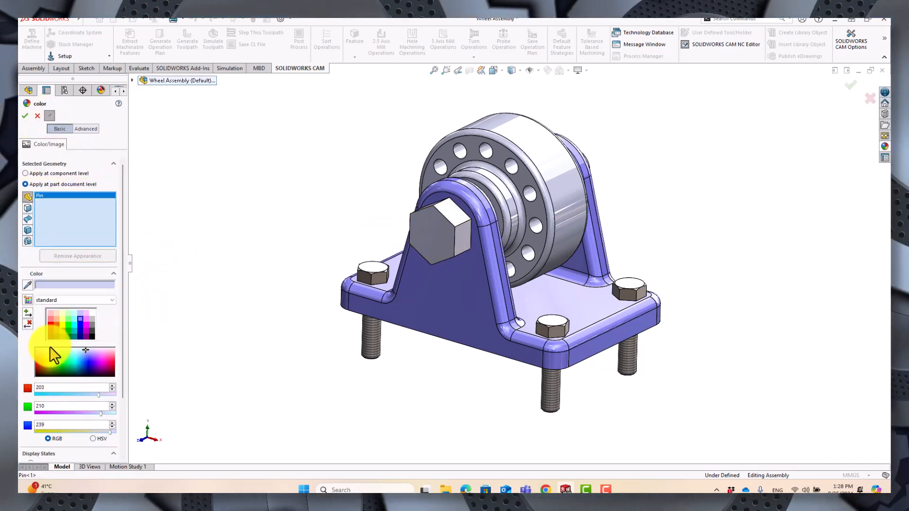
{"action": "left_click", "coordinate": [74, 326]}
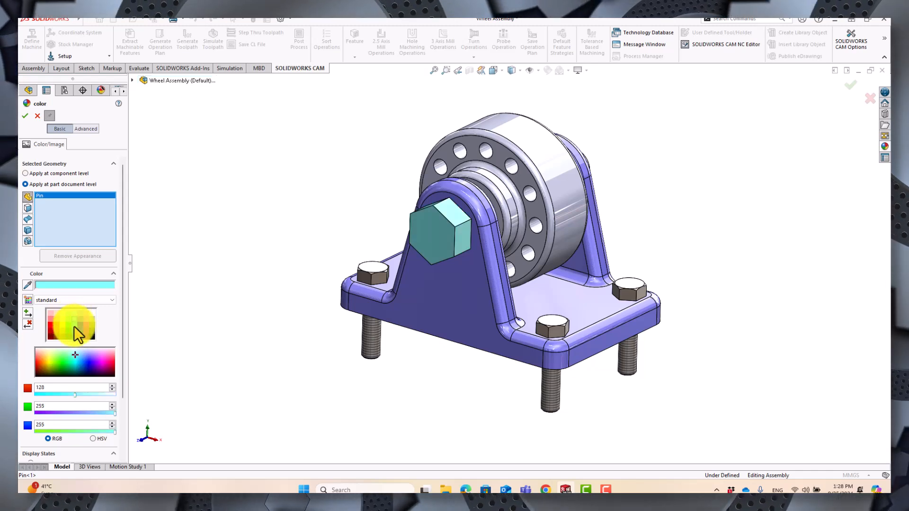
{"action": "left_click", "coordinate": [63, 320]}
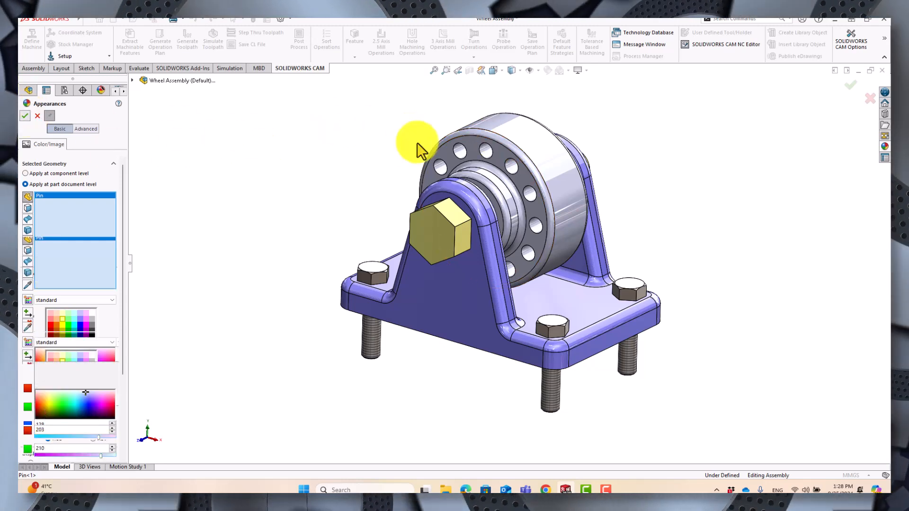
- Colour the Wheel green, RGB 0, 255, 0, at part document level and finish editing appearances
{"action": "left_click", "coordinate": [524, 142]}
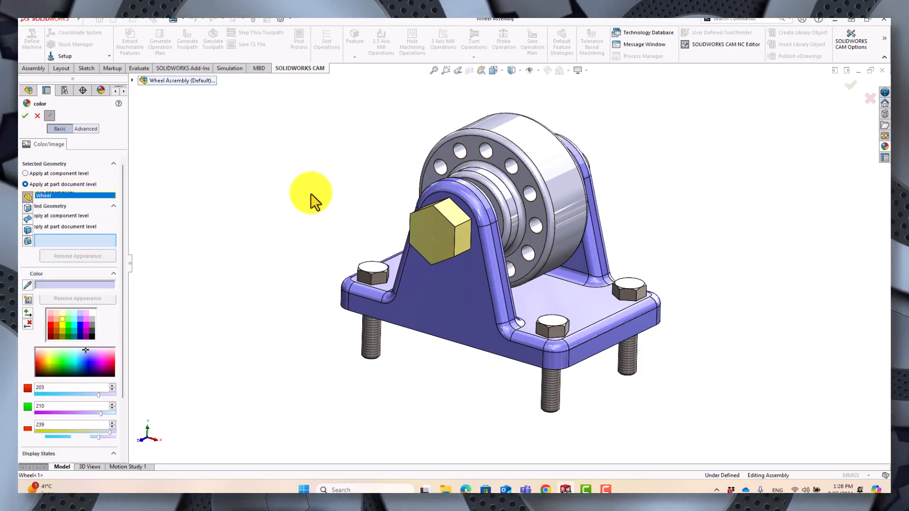
{"action": "left_click", "coordinate": [87, 320]}
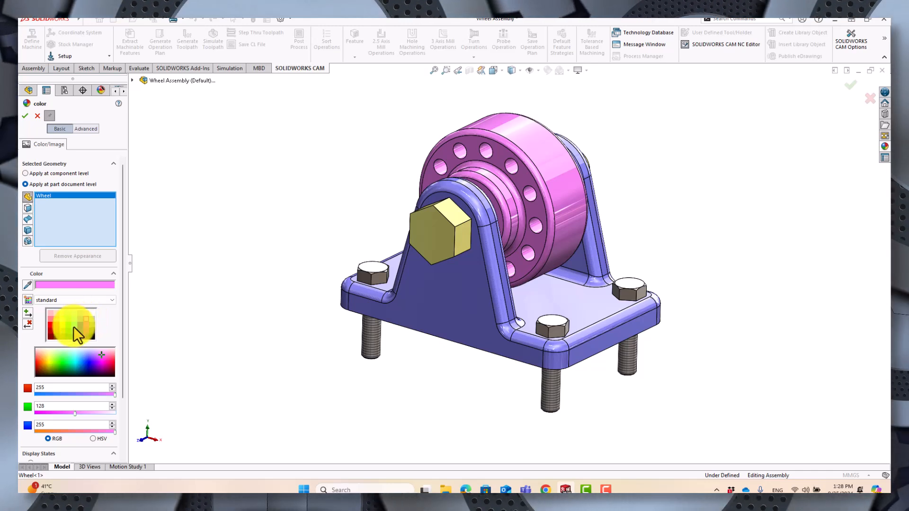
{"action": "left_click", "coordinate": [67, 325]}
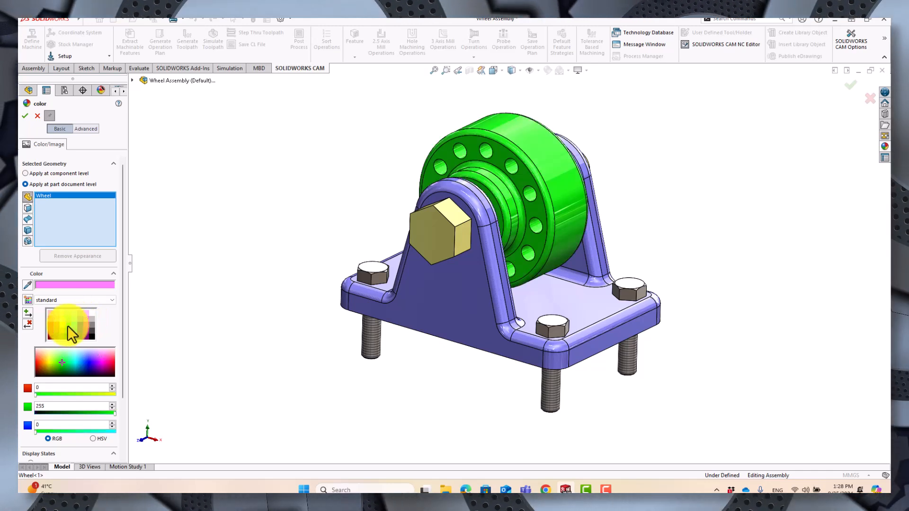
{"action": "left_click", "coordinate": [24, 116]}
- Examine the coloured wheel assembly from several angles, looking at the wheel, pin, bracket and hex bolts
{"action": "middle_click_drag", "start_coordinate": [355, 197], "coordinate": [258, 240]}
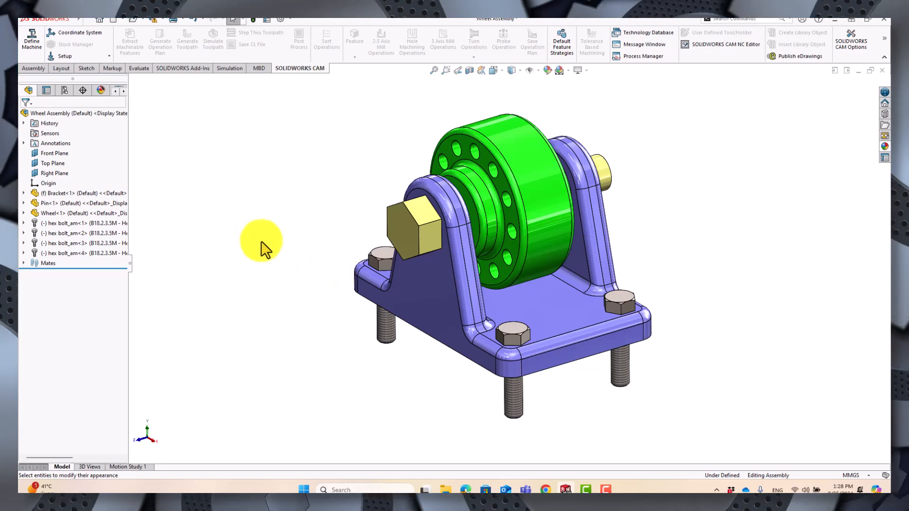
{"action": "middle_click_drag", "start_coordinate": [376, 268], "coordinate": [556, 270]}
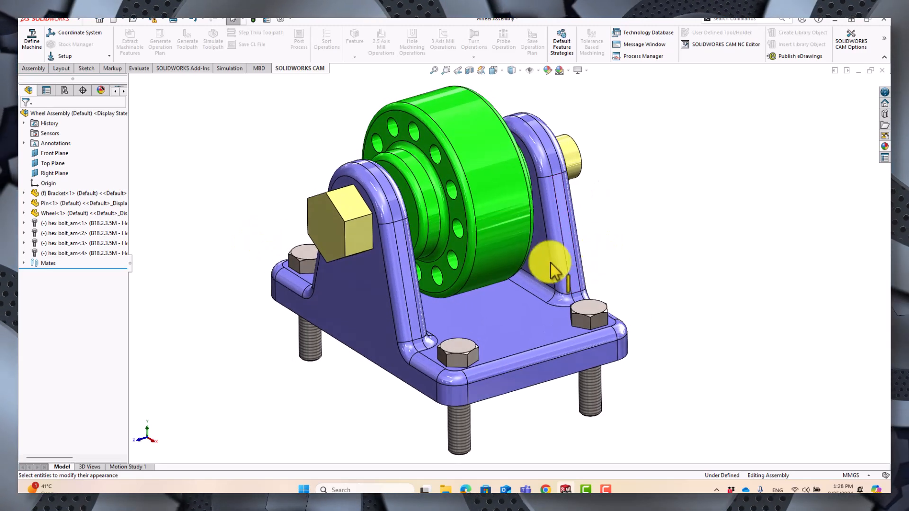
{"action": "left_click", "coordinate": [477, 152]}
{"action": "left_click", "coordinate": [630, 195]}
{"action": "scroll", "coordinate": [624, 190], "scroll_direction": "up", "scroll_amount": 1}
{"action": "left_click", "coordinate": [382, 220]}
{"action": "middle_click_drag", "start_coordinate": [421, 229], "coordinate": [504, 168]}
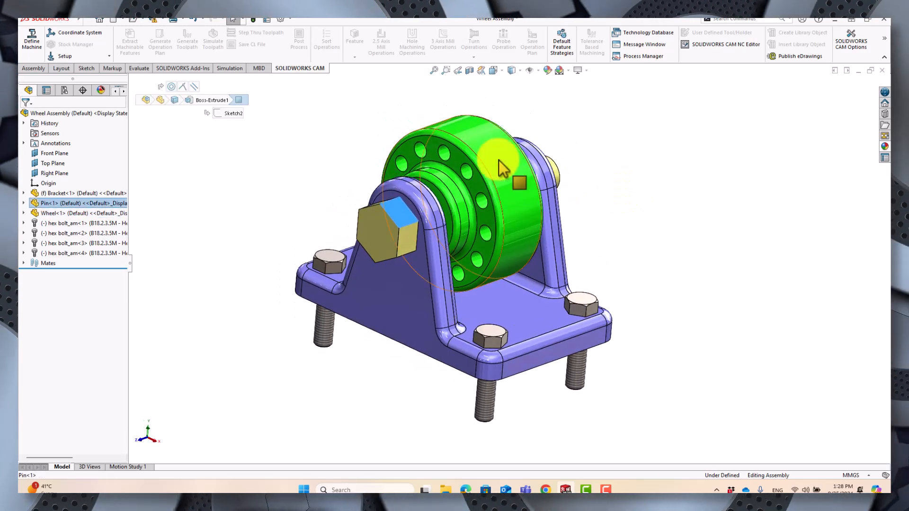
{"action": "left_click", "coordinate": [639, 195]}
{"action": "middle_click_drag", "start_coordinate": [641, 197], "coordinate": [601, 300]}
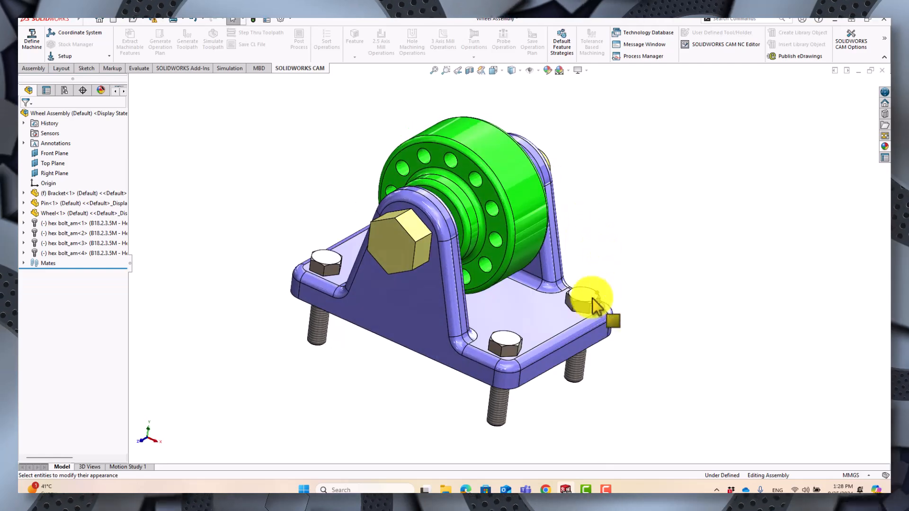
{"action": "middle_click_drag", "start_coordinate": [299, 284], "coordinate": [451, 260]}
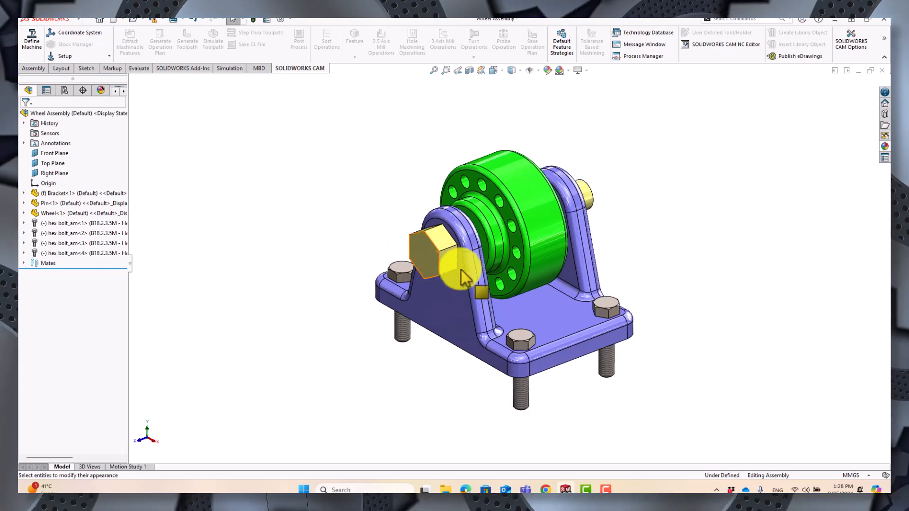
{"action": "middle_click_drag", "start_coordinate": [558, 233], "coordinate": [535, 213]}
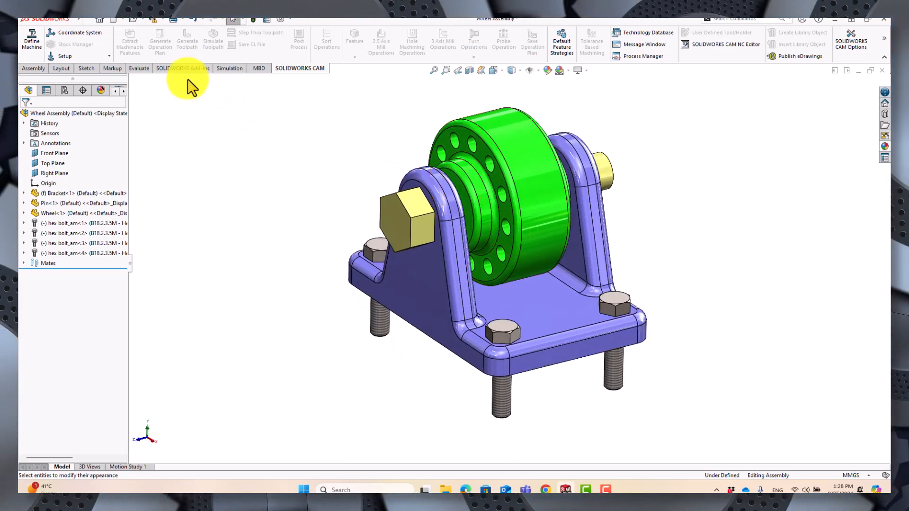
- Create a new assembly document
{"action": "left_click", "coordinate": [110, 22]}
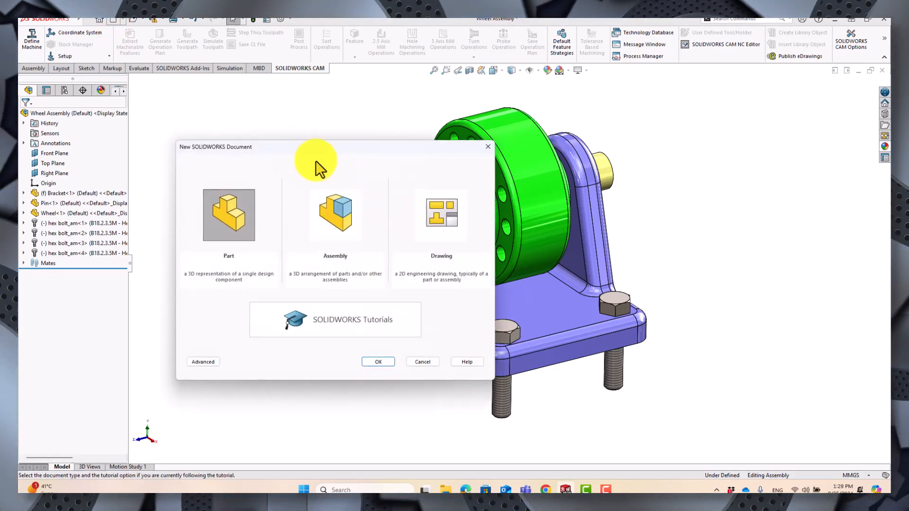
{"action": "left_click_drag", "start_coordinate": [319, 148], "coordinate": [397, 118]}
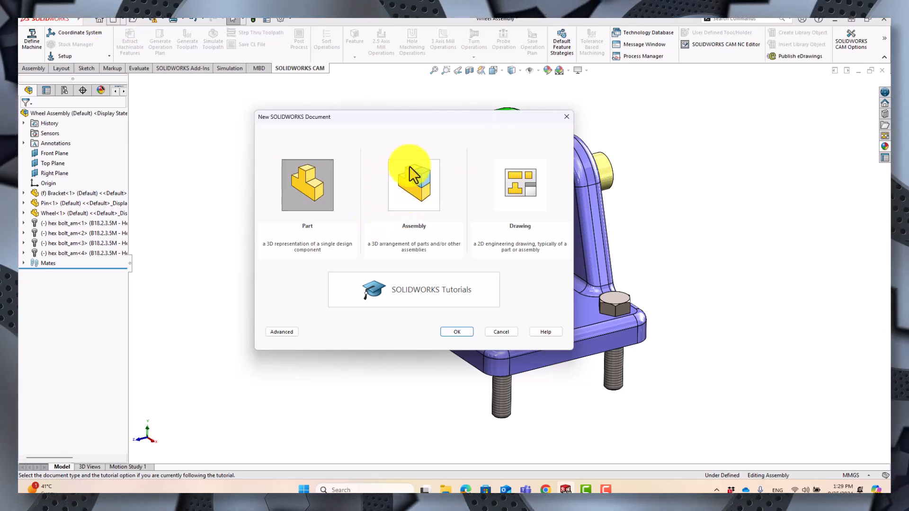
{"action": "left_click_drag", "start_coordinate": [382, 129], "coordinate": [415, 135]}
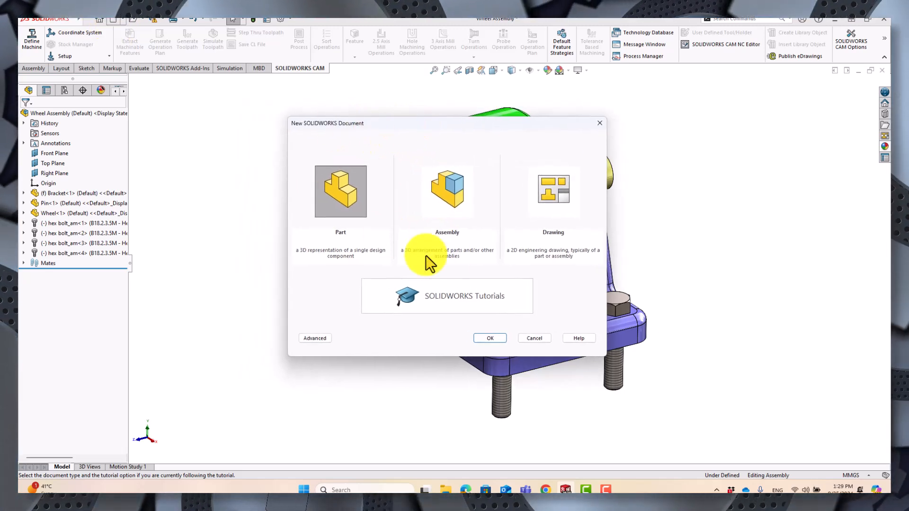
{"action": "left_click", "coordinate": [456, 189]}
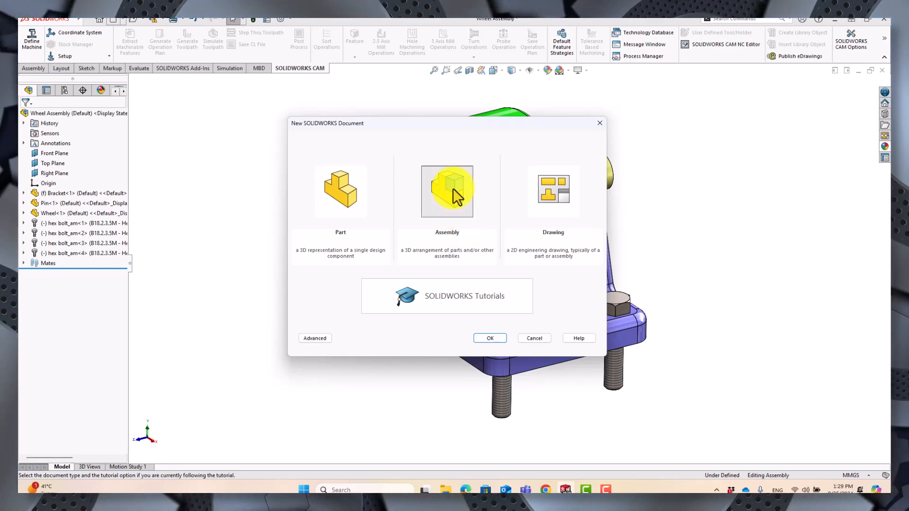
{"action": "left_click", "coordinate": [491, 339]}
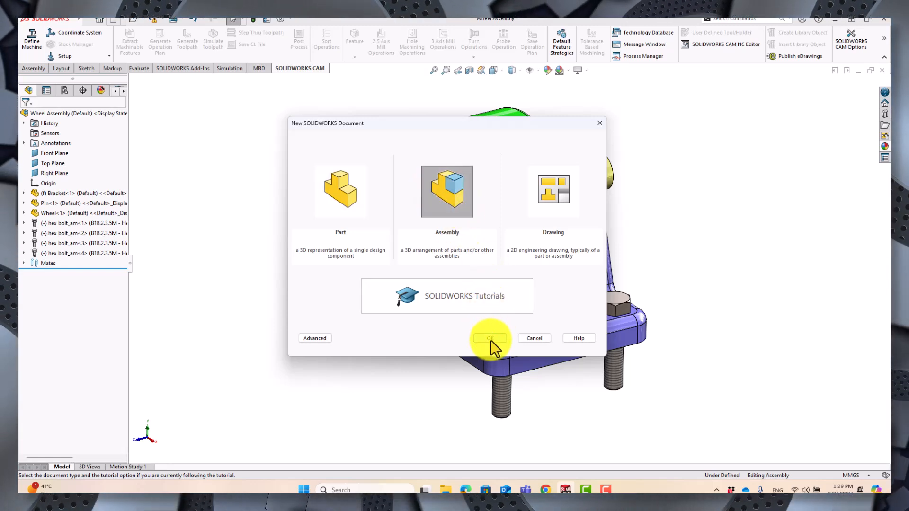
{"action": "left_click", "coordinate": [456, 180]}
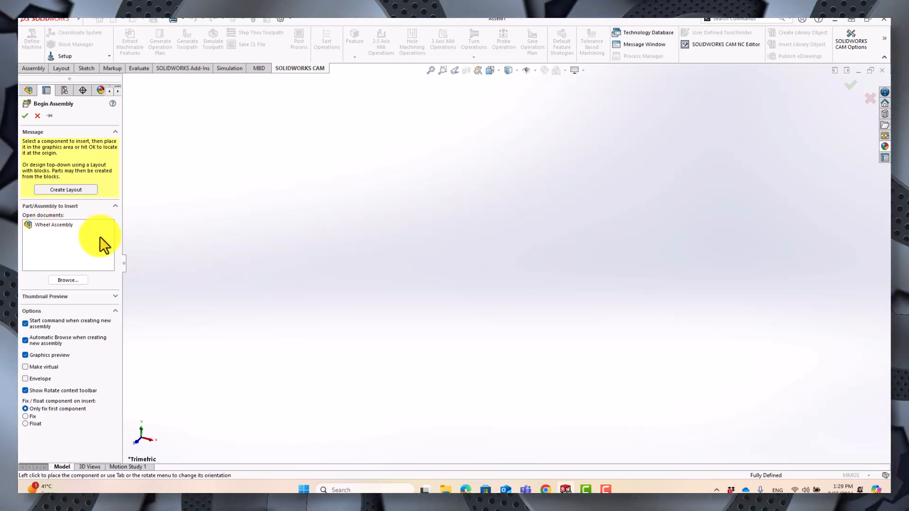
{"action": "left_click", "coordinate": [68, 280]}
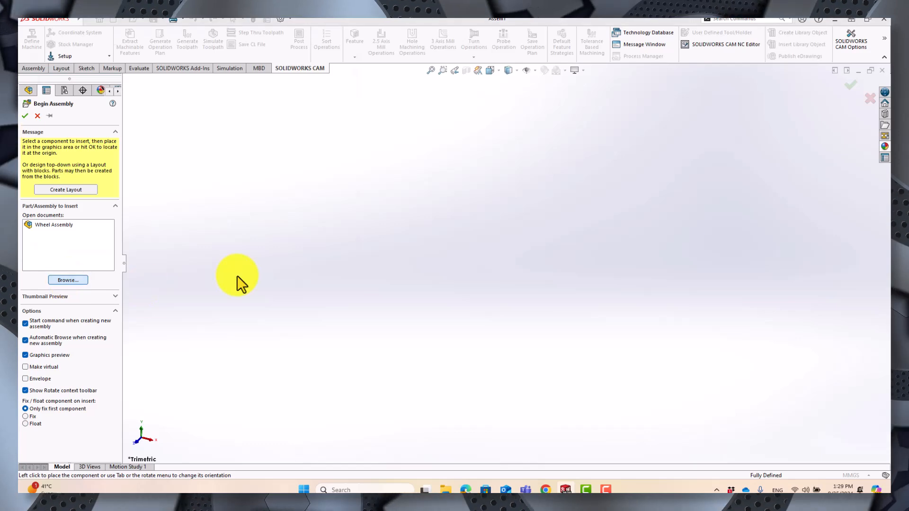
{"action": "left_click_drag", "start_coordinate": [165, 19], "coordinate": [273, 81]}
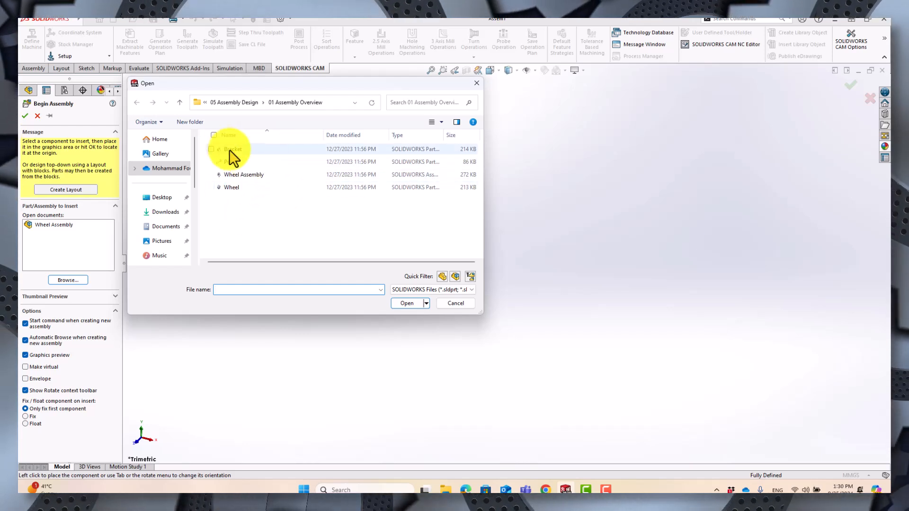
{"action": "left_click", "coordinate": [265, 202]}
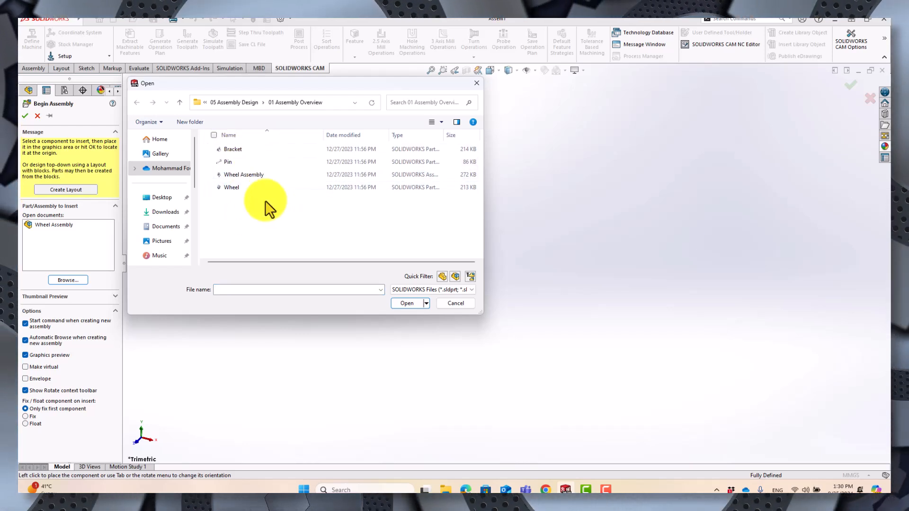
{"action": "scroll", "coordinate": [271, 202], "scroll_direction": "up", "scroll_amount": 1, "text": "ctrl"}
{"action": "scroll", "coordinate": [271, 203], "scroll_direction": "up", "scroll_amount": 3, "text": "ctrl"}
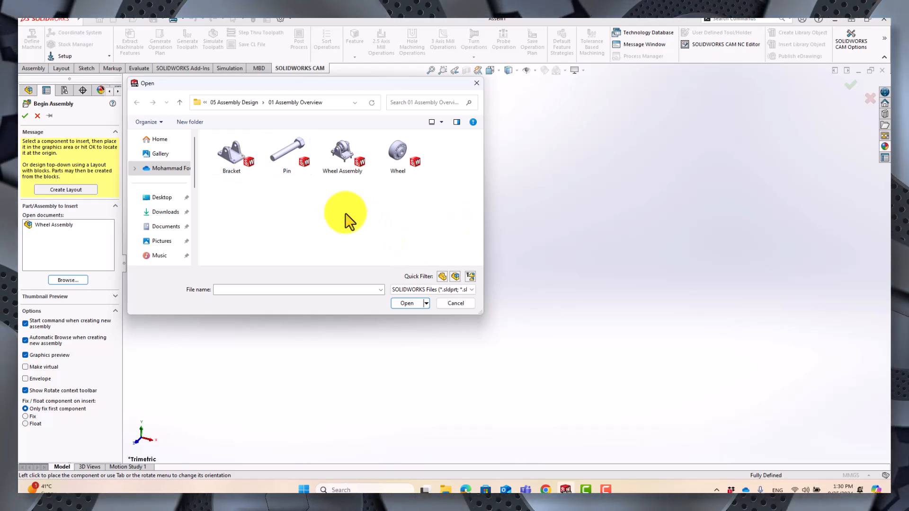
- Switch to File Explorer, open the 05 Assembly Design > 01 Assembly Overview folder, and dismiss the assembly's component browsing dialog
{"action": "left_click", "coordinate": [445, 489]}
{"action": "left_click", "coordinate": [402, 450]}
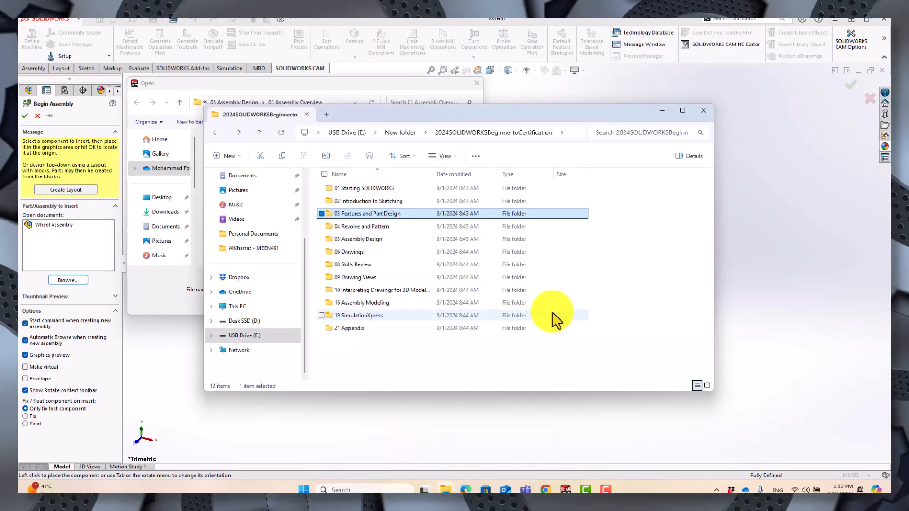
{"action": "double_click", "coordinate": [349, 239]}
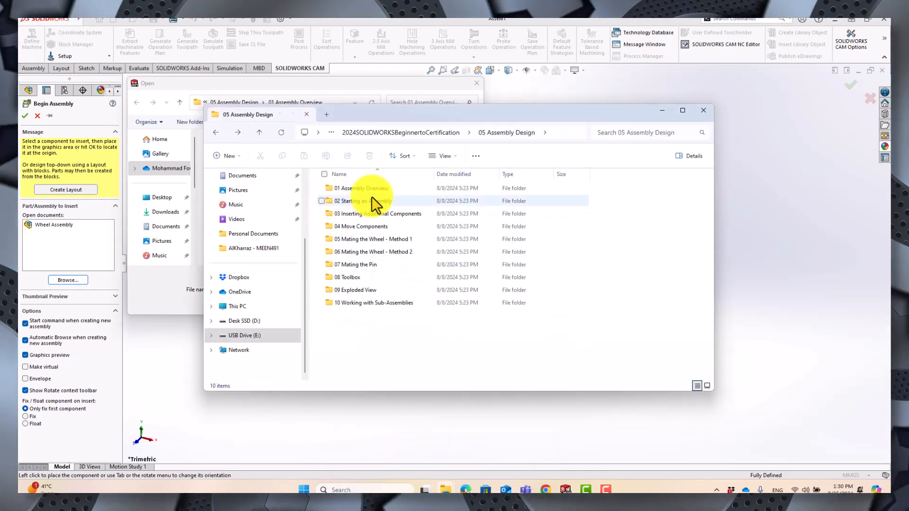
{"action": "double_click", "coordinate": [339, 188]}
{"action": "left_click_drag", "start_coordinate": [413, 112], "coordinate": [534, 126]}
{"action": "left_click", "coordinate": [479, 81]}
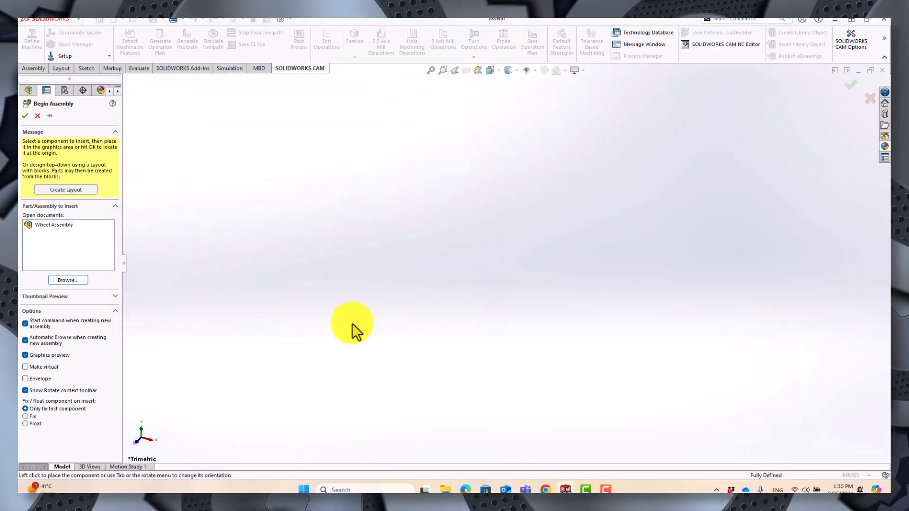
- Bring the 01 Assembly Overview folder back over the new assembly and show its files as large thumbnails
{"action": "mouse_move", "coordinate": [444, 485]}
{"action": "left_click", "coordinate": [457, 436]}
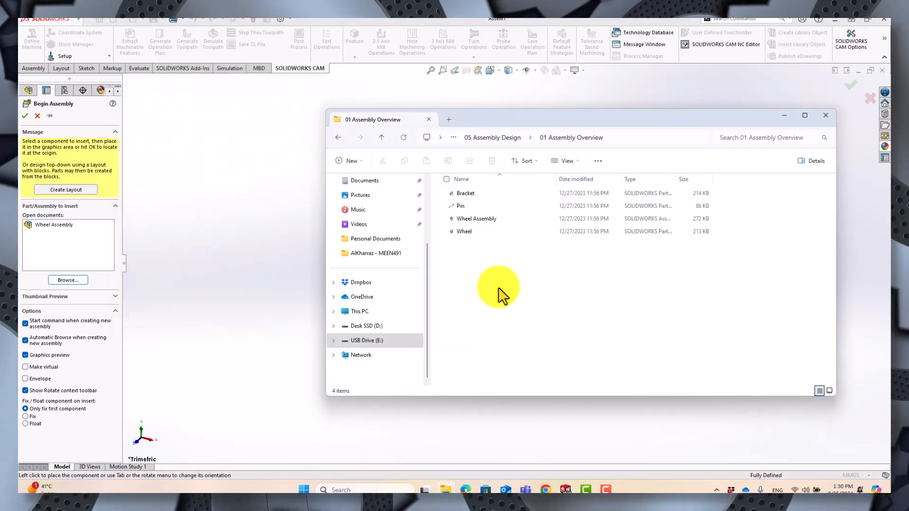
{"action": "mouse_move", "coordinate": [556, 115]}
{"action": "left_mouse_down"}
{"action": "mouse_move", "coordinate": [591, 113]}
{"action": "mouse_move", "coordinate": [572, 111]}
{"action": "left_mouse_up"}
{"action": "scroll", "coordinate": [495, 206], "scroll_direction": "up", "scroll_amount": 3, "text": "ctrl"}
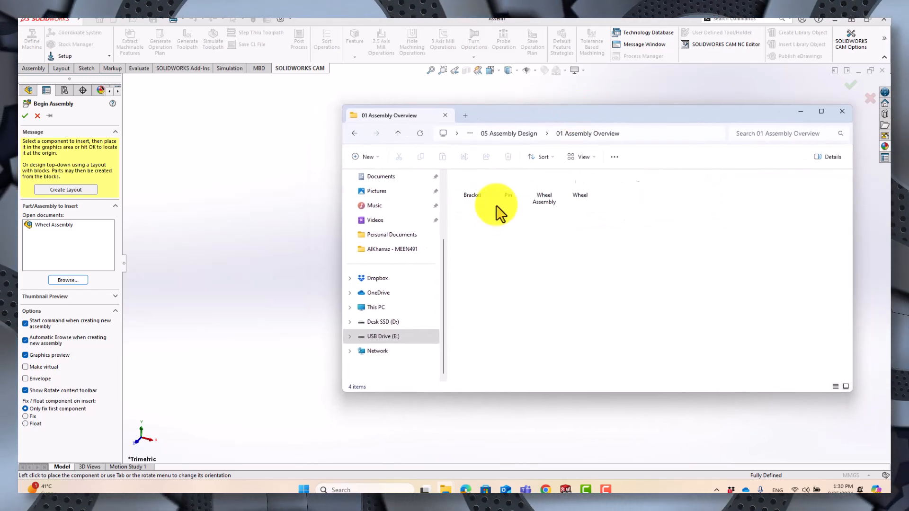
{"action": "left_click_drag", "start_coordinate": [600, 202], "coordinate": [576, 252]}
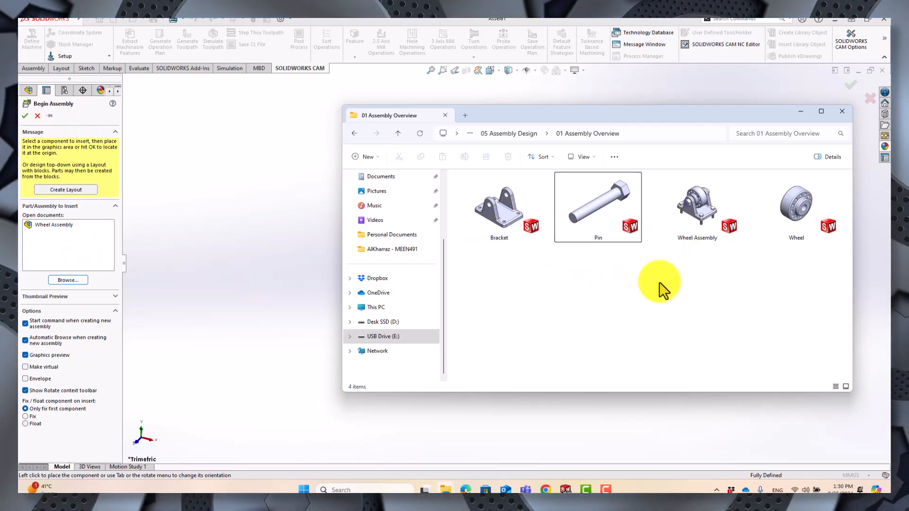
{"action": "left_click", "coordinate": [608, 268]}
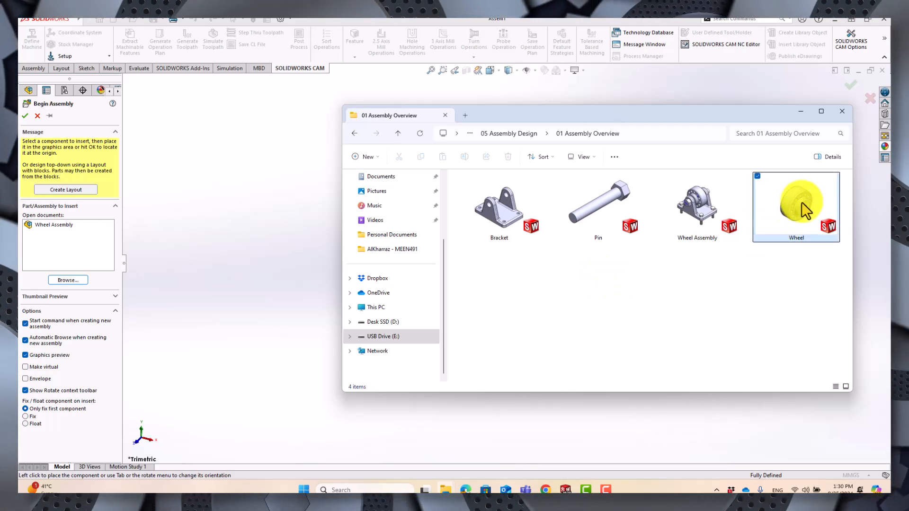
{"action": "left_click", "coordinate": [508, 210], "text": "ctrl"}
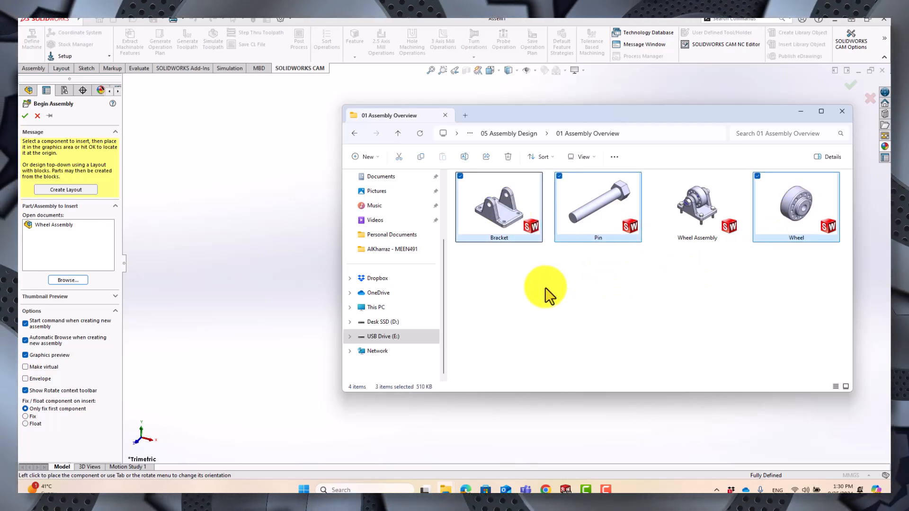
{"action": "mouse_move", "coordinate": [581, 236]}
{"action": "left_mouse_down"}
{"action": "mouse_move", "coordinate": [497, 436]}
{"action": "mouse_move", "coordinate": [577, 241]}
{"action": "left_mouse_up"}
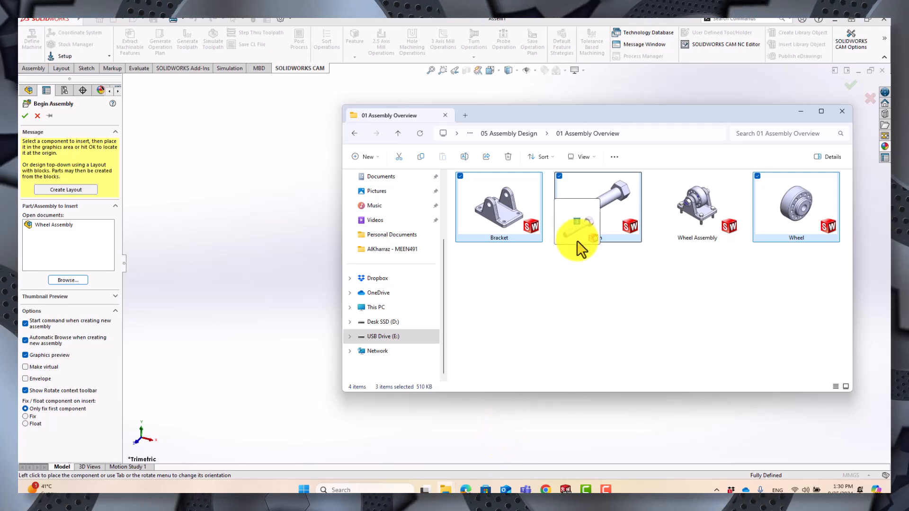
{"action": "left_click", "coordinate": [584, 286]}
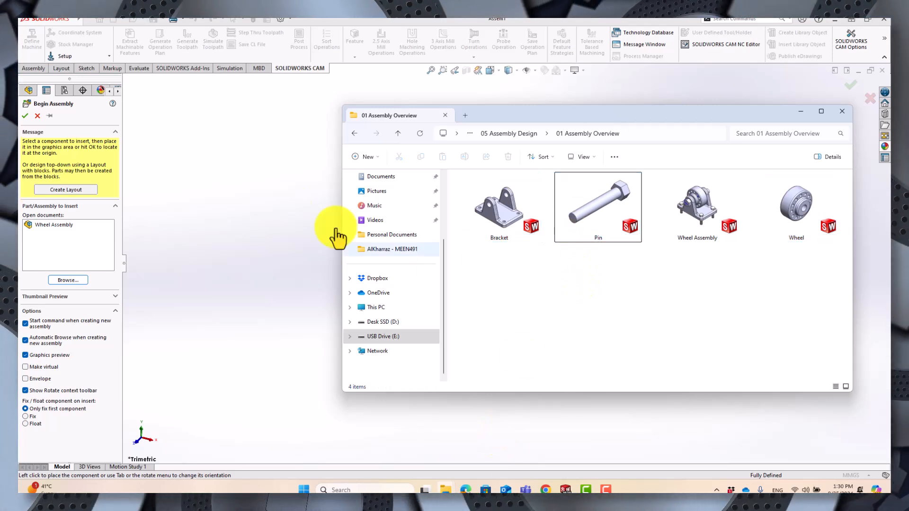
- Cancel the Begin Assembly command and insert the Bracket, Pin and Wheel files from the 01 Assembly Overview folder into the empty assembly
{"action": "left_click", "coordinate": [38, 116]}
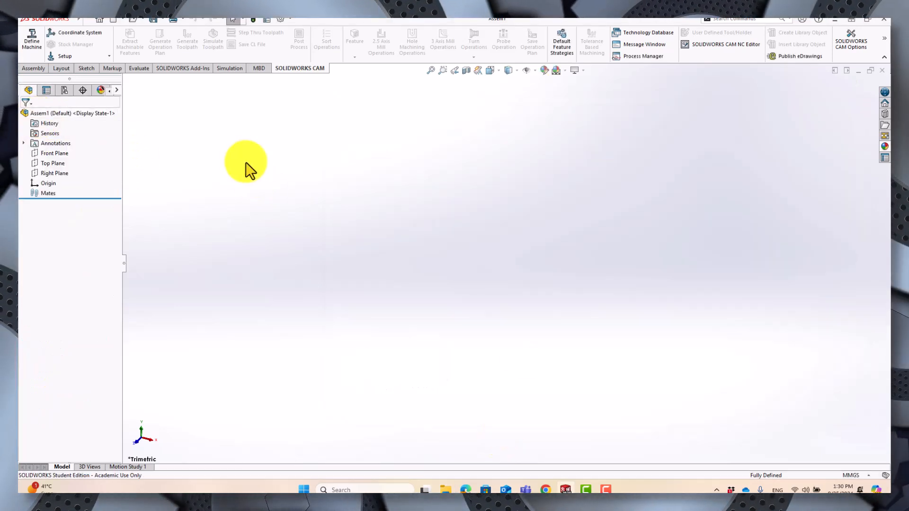
{"action": "mouse_move", "coordinate": [448, 489]}
{"action": "left_click", "coordinate": [405, 445]}
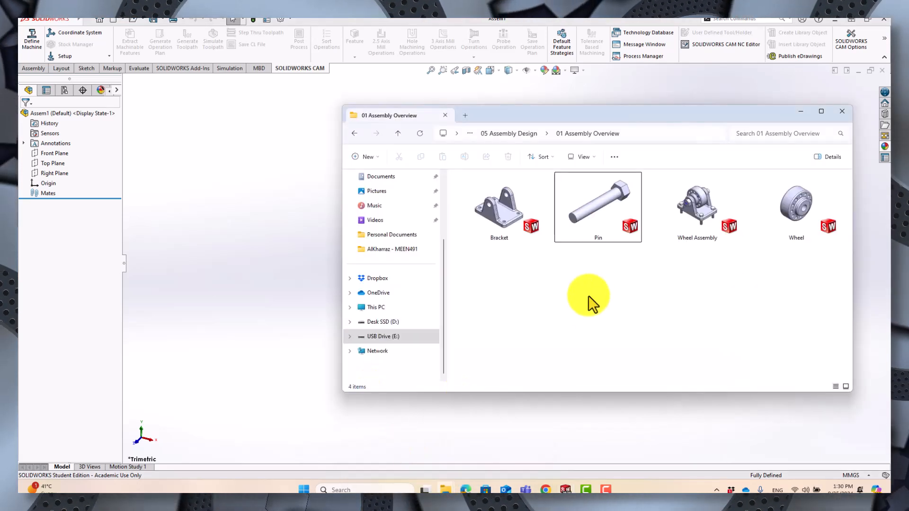
{"action": "left_click", "coordinate": [769, 237]}
{"action": "left_click", "coordinate": [628, 223], "text": "ctrl"}
{"action": "left_click", "coordinate": [490, 220], "text": "ctrl"}
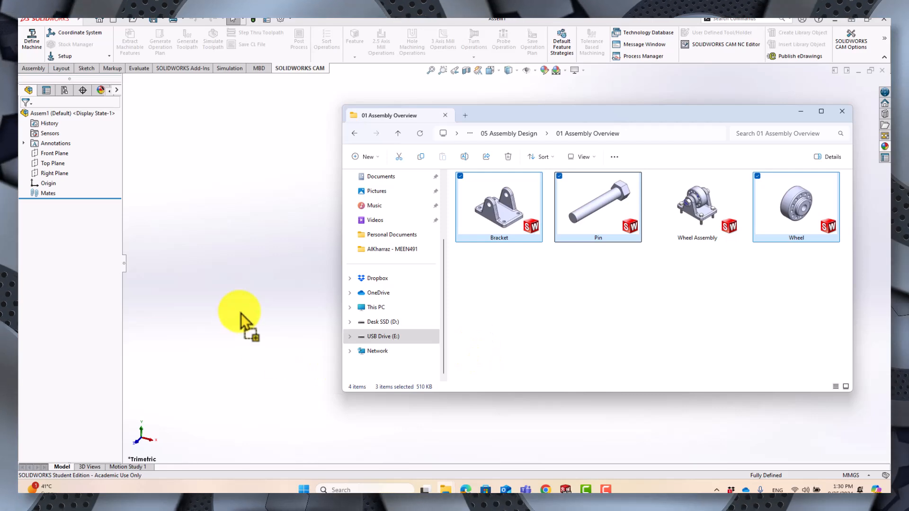
{"action": "left_click_drag", "start_coordinate": [263, 317], "coordinate": [285, 288]}
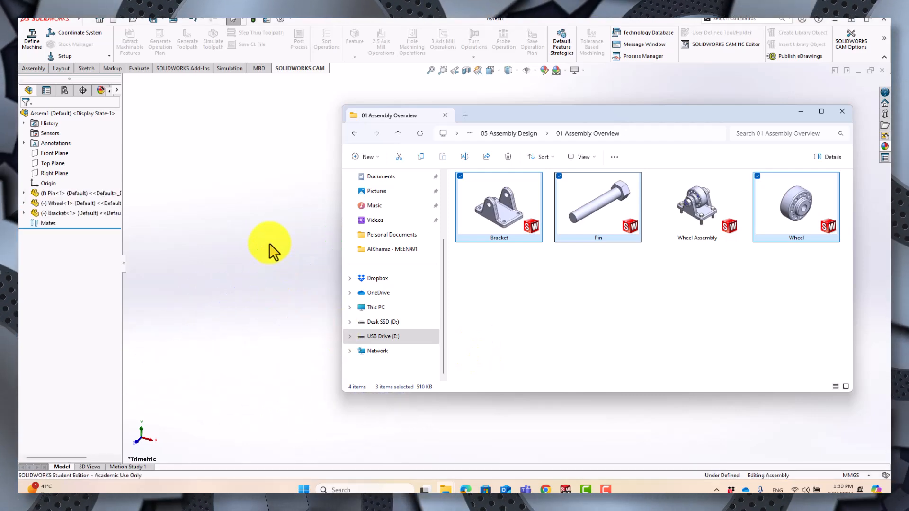
{"action": "left_click", "coordinate": [252, 228]}
{"action": "middle_click_drag", "start_coordinate": [396, 239], "coordinate": [455, 197]}
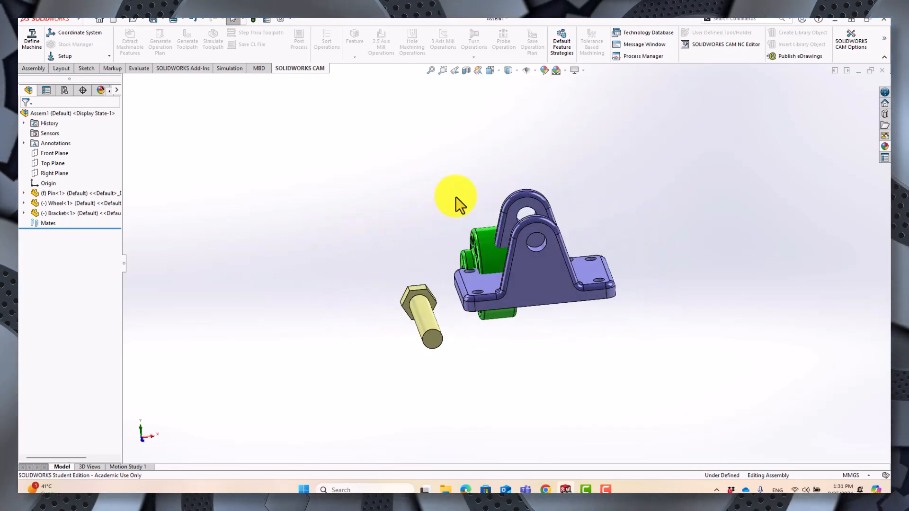
- Close both the new assembly and the example Wheel Assembly without saving their changes
{"action": "key", "text": "ctrl+Tab"}
{"action": "left_click", "coordinate": [442, 234]}
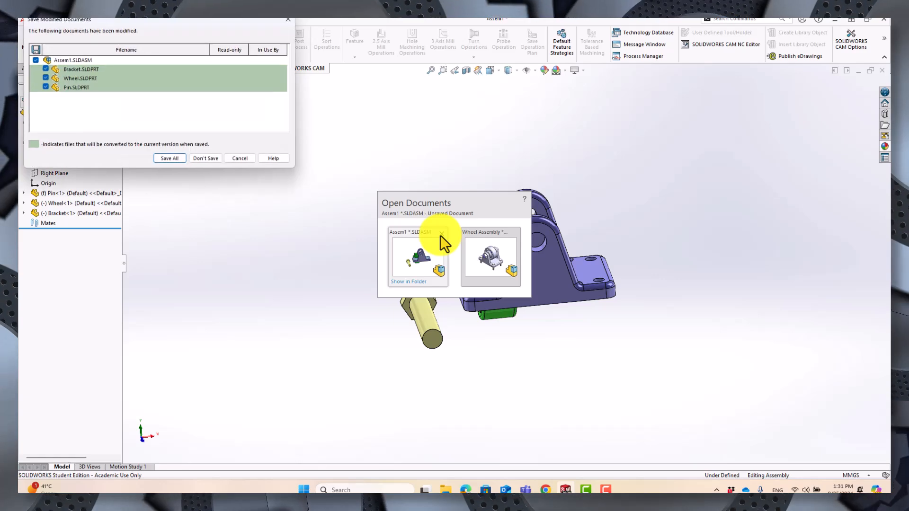
{"action": "left_click", "coordinate": [199, 158]}
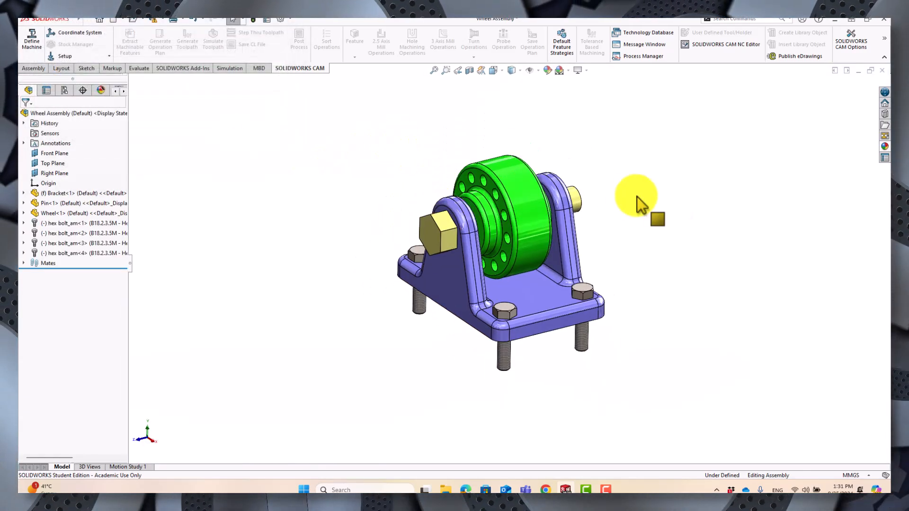
{"action": "left_click", "coordinate": [882, 70]}
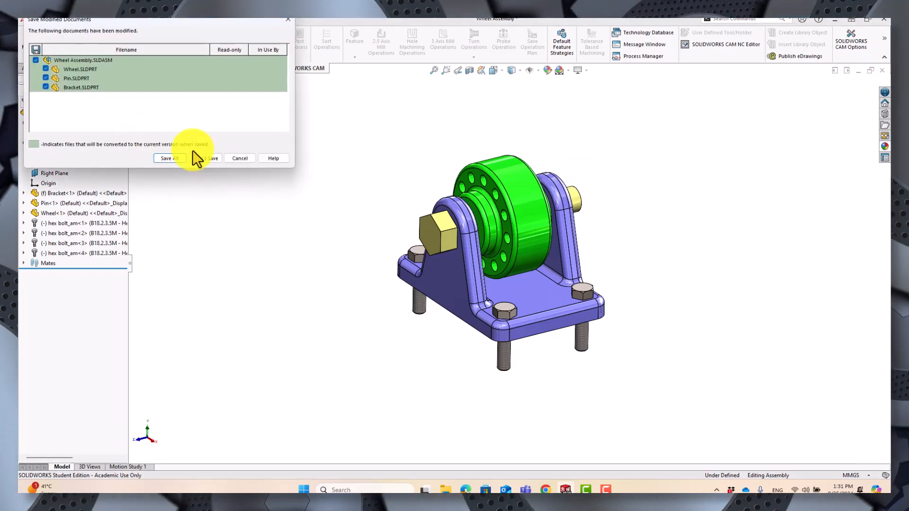
{"action": "left_click", "coordinate": [212, 161]}
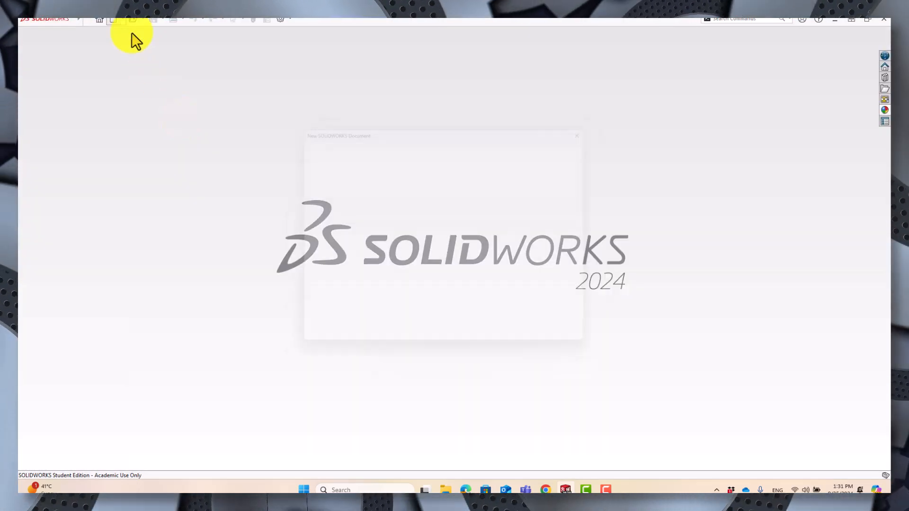
- Create a new assembly document, dismissing its component browsing dialog and the Begin Assembly command
{"action": "left_click", "coordinate": [111, 20]}
{"action": "double_click", "coordinate": [423, 189]}
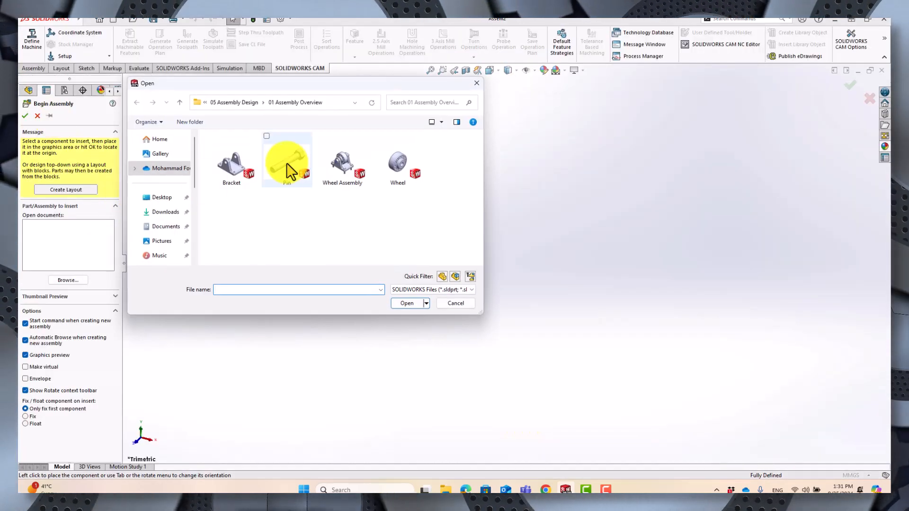
{"action": "key", "text": "Escape"}
{"action": "left_click", "coordinate": [39, 117]}
- Insert the selected Bracket, Pin and Wheel files from the 01 Assembly Overview folder into the new assembly
{"action": "mouse_move", "coordinate": [446, 492]}
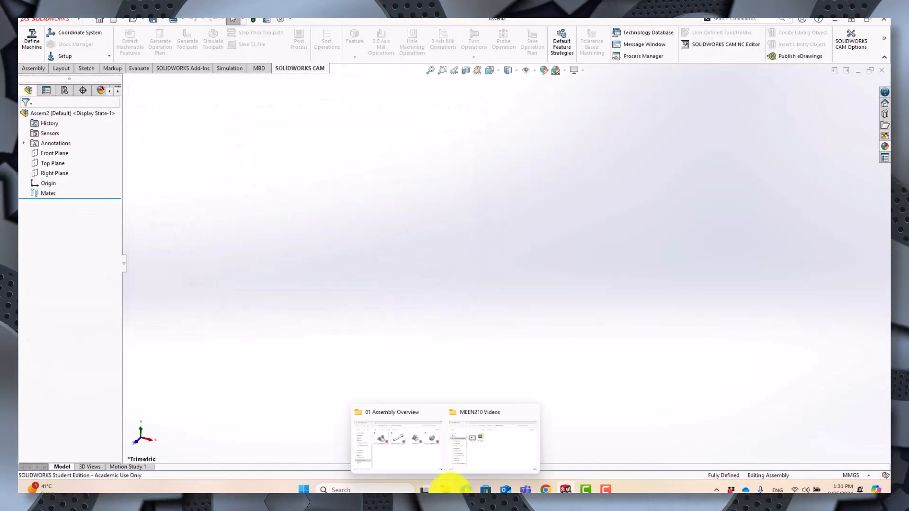
{"action": "left_click", "coordinate": [431, 463]}
{"action": "left_click_drag", "start_coordinate": [566, 305], "coordinate": [246, 305]}
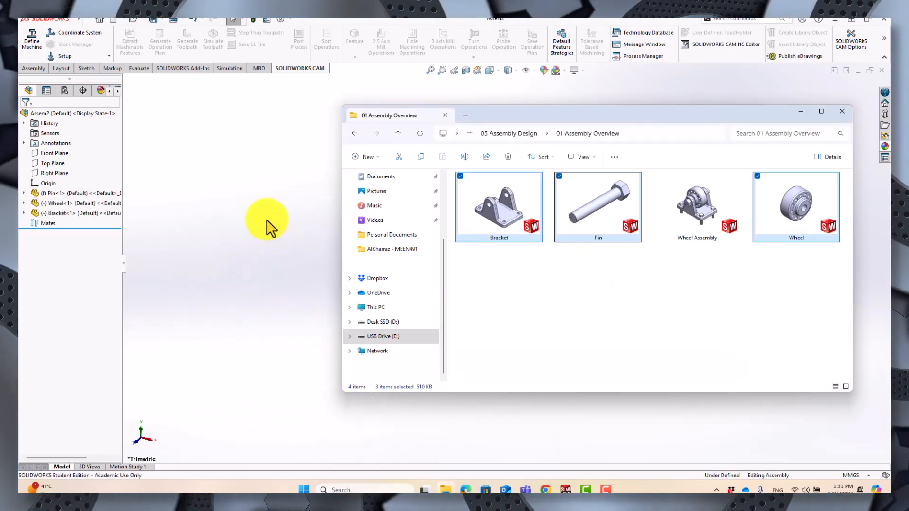
{"action": "left_click", "coordinate": [266, 220]}
{"action": "middle_click_drag", "start_coordinate": [502, 233], "coordinate": [615, 227]}
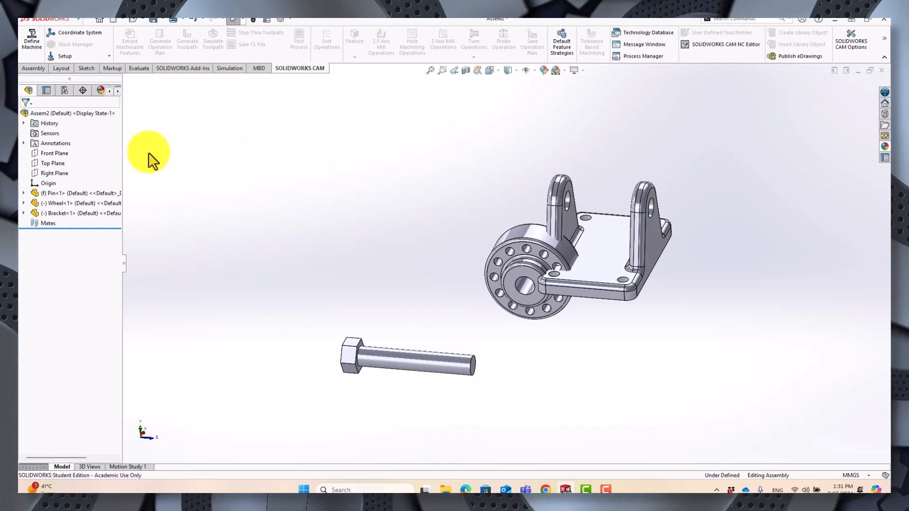
- Colour the pin yellow (RGB 255, 255, 0) at part document level
{"action": "right_click", "coordinate": [66, 193]}
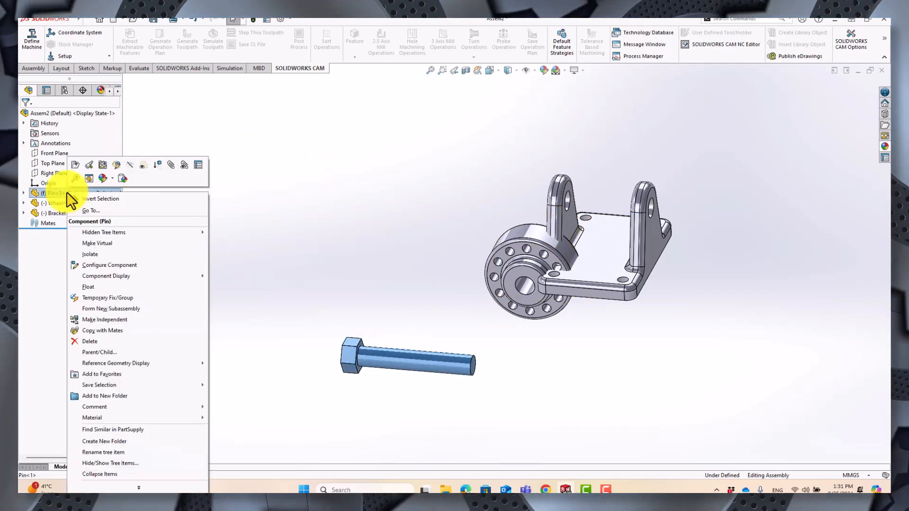
{"action": "left_click", "coordinate": [112, 178]}
{"action": "left_click", "coordinate": [149, 211]}
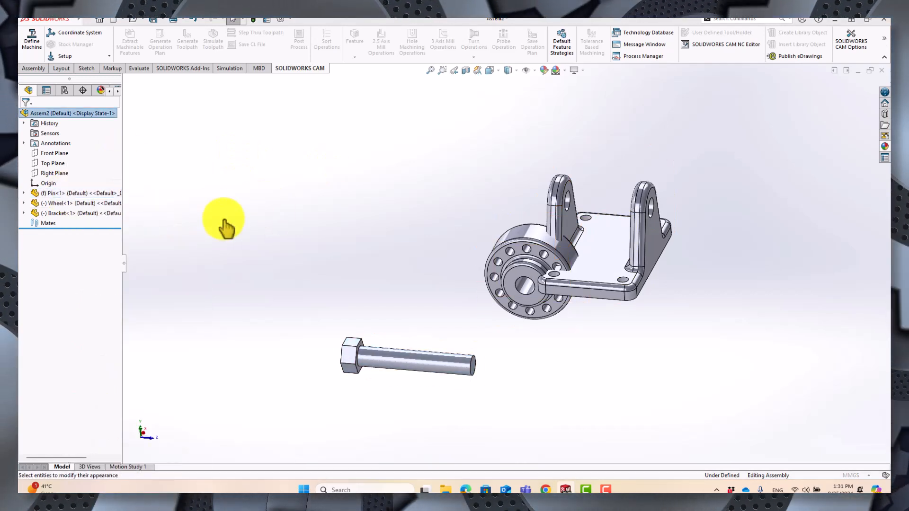
{"action": "left_click", "coordinate": [59, 325]}
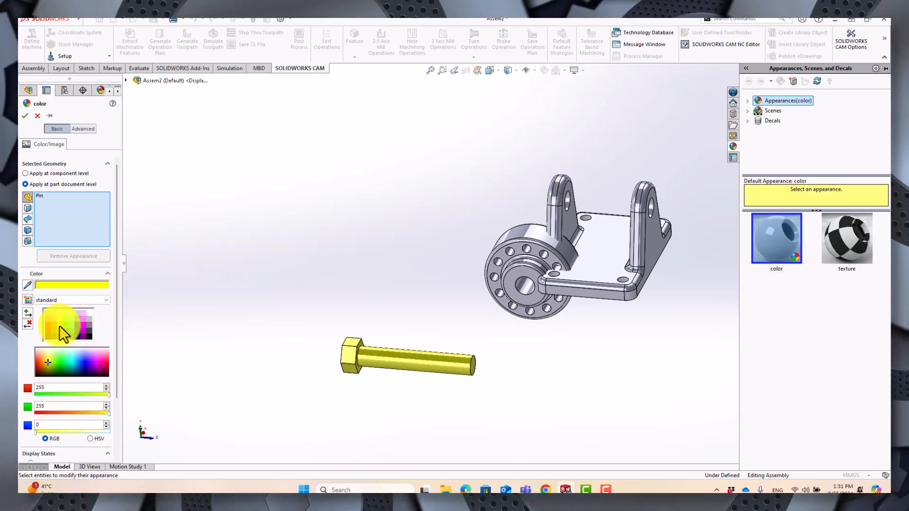
{"action": "left_click", "coordinate": [25, 116]}
- Colour the bracket blue (RGB 0, 0, 255) and the wheel light cyan, both at part document level
{"action": "left_click", "coordinate": [587, 232]}
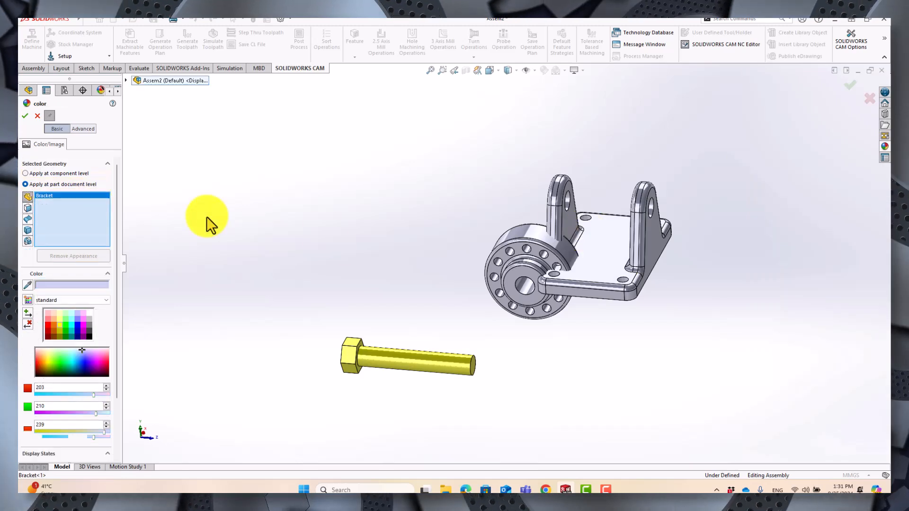
{"action": "left_click", "coordinate": [78, 326]}
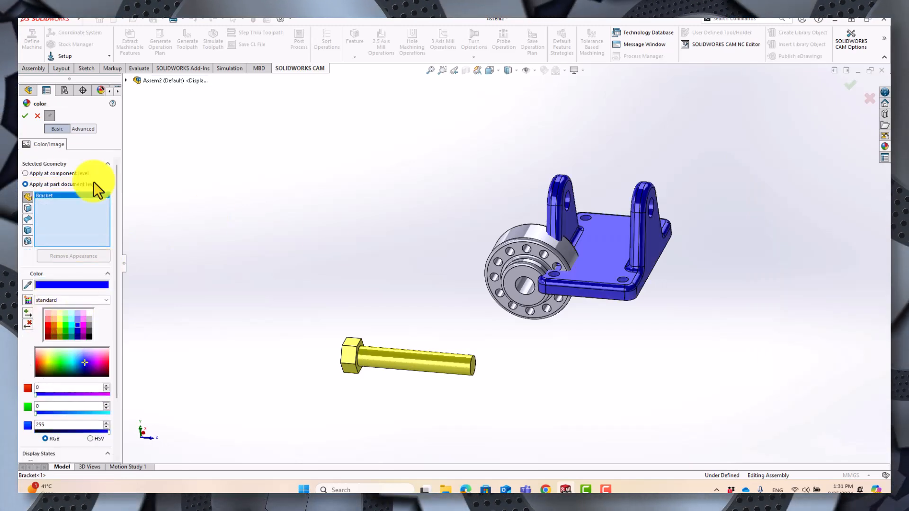
{"action": "left_click", "coordinate": [524, 280]}
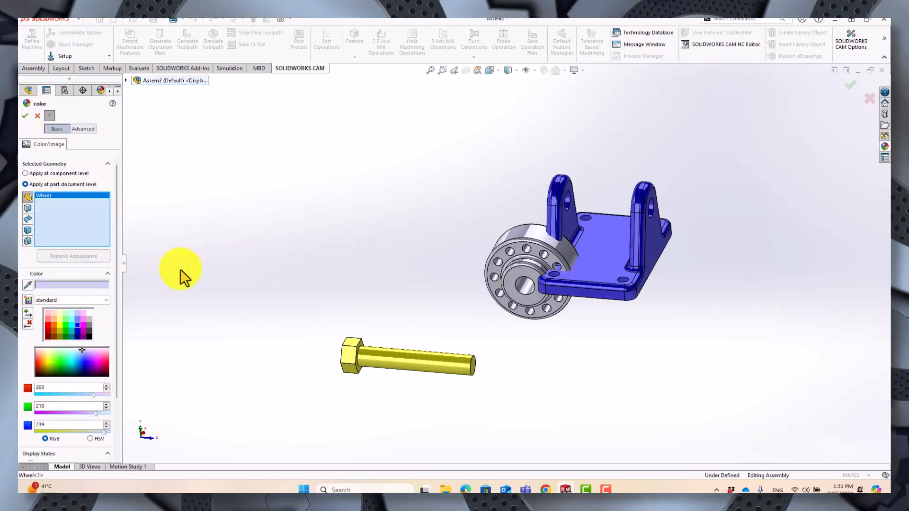
{"action": "left_click", "coordinate": [72, 319]}
{"action": "left_click", "coordinate": [25, 116]}
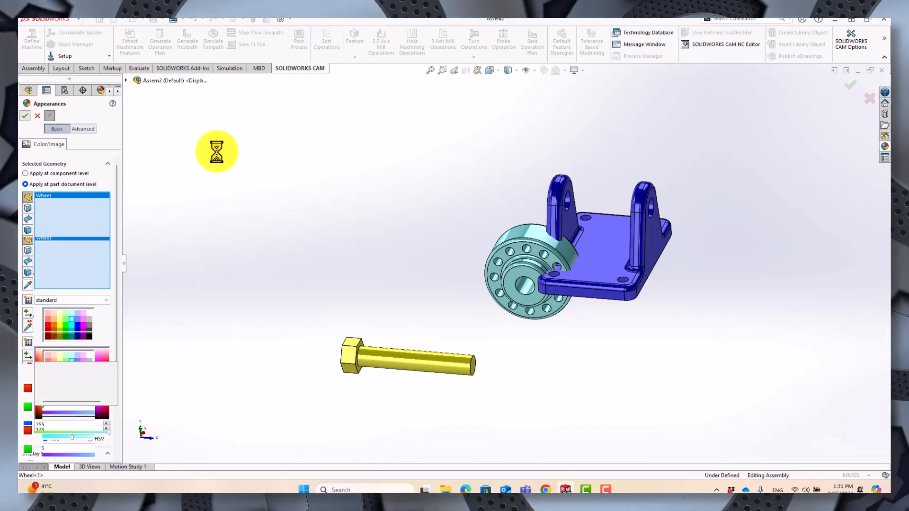
{"action": "left_click", "coordinate": [39, 116]}
{"action": "middle_click_drag", "start_coordinate": [410, 239], "coordinate": [280, 285]}
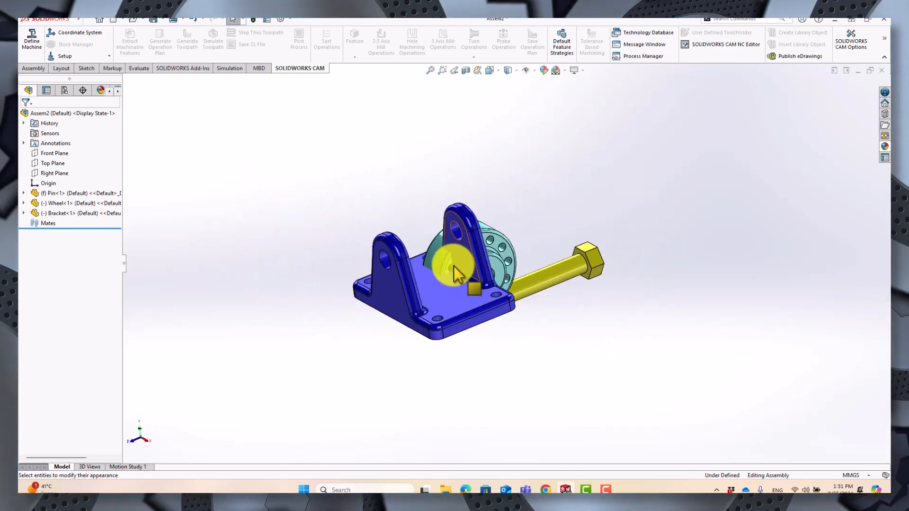
{"action": "scroll", "coordinate": [453, 266], "scroll_direction": "down", "scroll_amount": 1}
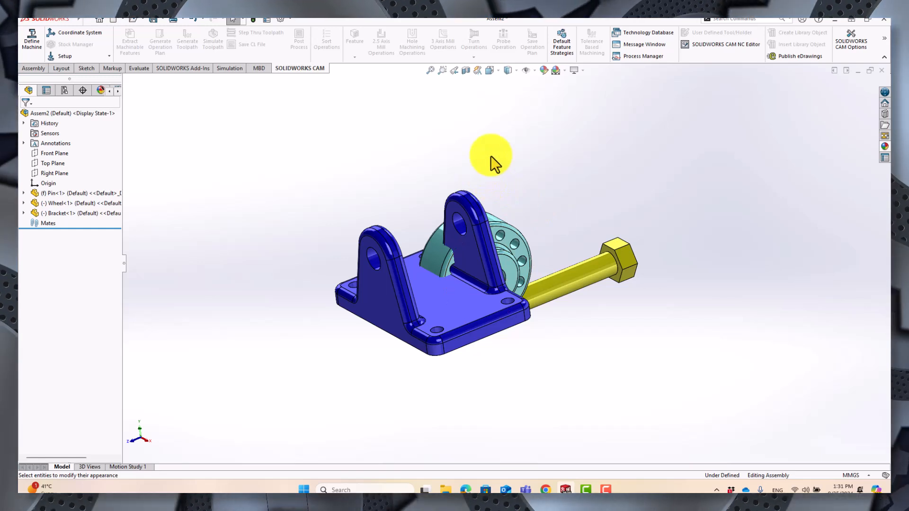
- Review the assembly, sketch, markup, evaluate and add-in command sets, and look at the document's unit system
{"action": "left_click", "coordinate": [36, 69]}
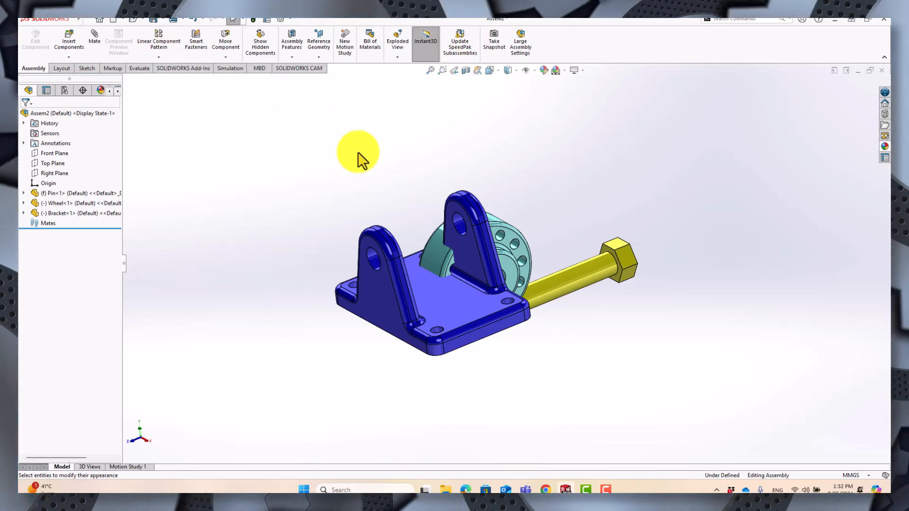
{"action": "left_click", "coordinate": [86, 69]}
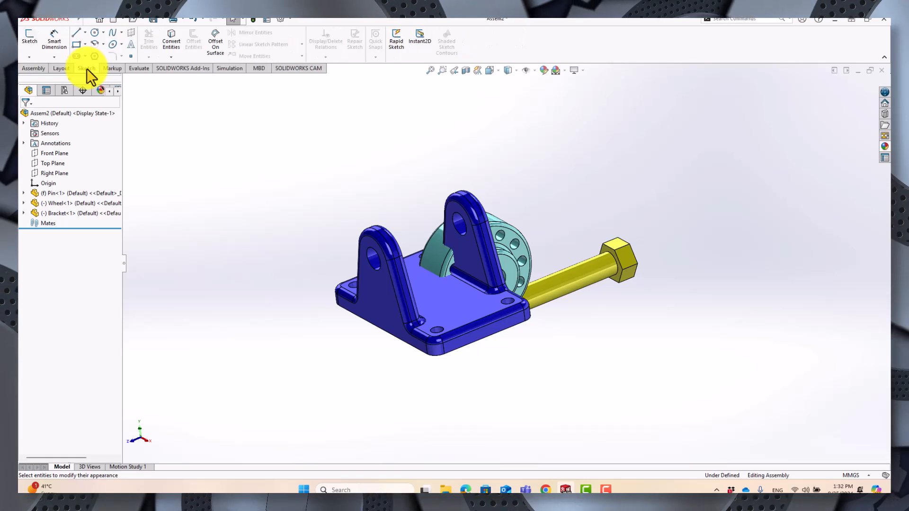
{"action": "left_click", "coordinate": [112, 69]}
{"action": "left_click", "coordinate": [139, 68]}
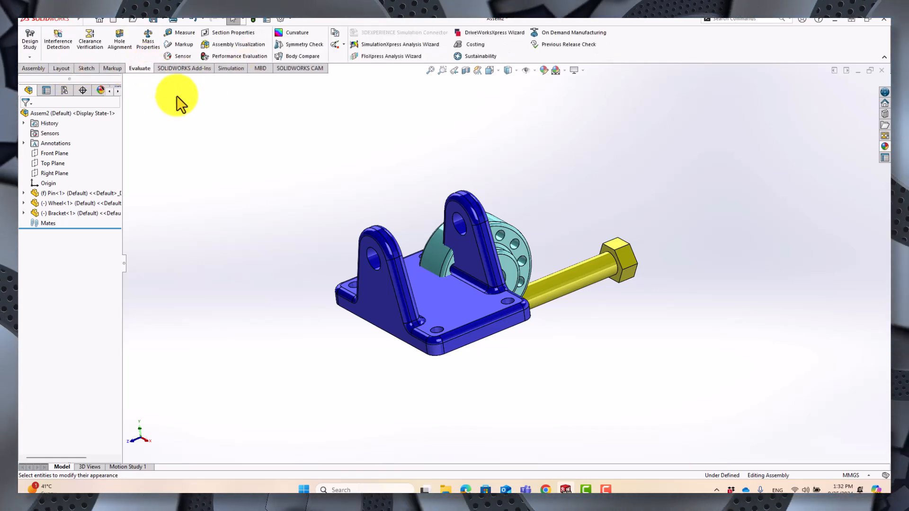
{"action": "left_click", "coordinate": [189, 68]}
{"action": "left_click", "coordinate": [30, 69]}
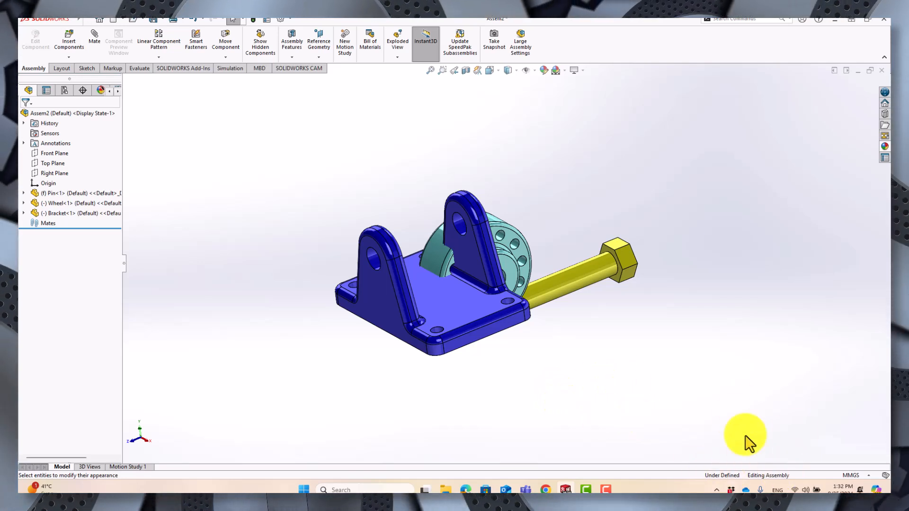
{"action": "left_click", "coordinate": [847, 477]}
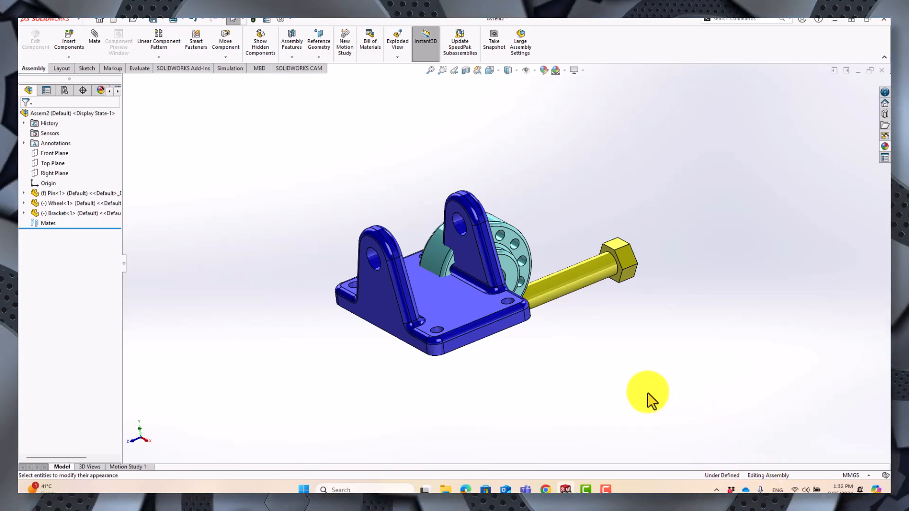
{"action": "middle_click_drag", "start_coordinate": [601, 359], "coordinate": [577, 358]}
{"action": "mouse_move", "coordinate": [222, 224]}
{"action": "middle_mouse_down"}
{"action": "mouse_move", "coordinate": [223, 195]}
{"action": "mouse_move", "coordinate": [237, 218]}
{"action": "mouse_move", "coordinate": [241, 211]}
{"action": "mouse_move", "coordinate": [237, 229]}
{"action": "middle_mouse_up"}
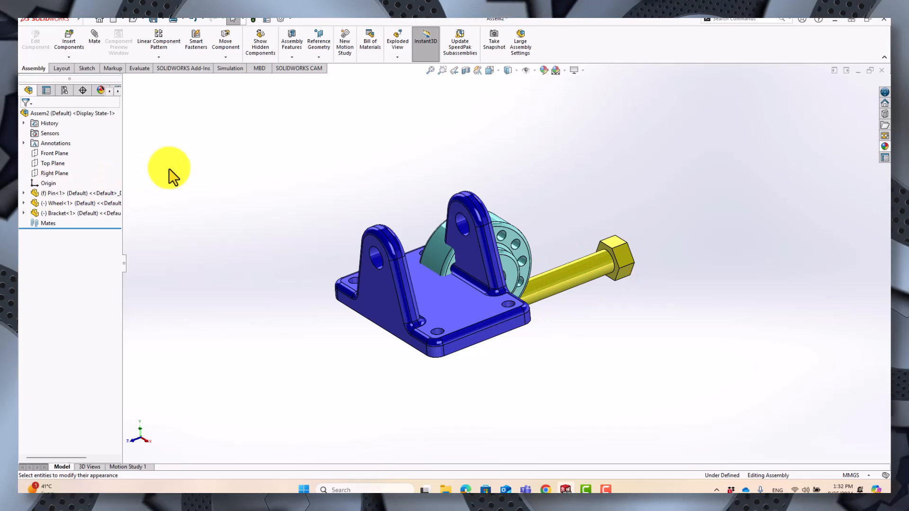
- Select the pin, wheel and bracket components in turn to examine which are fixed and which are floating
{"action": "left_click", "coordinate": [67, 193]}
{"action": "left_click", "coordinate": [177, 225]}
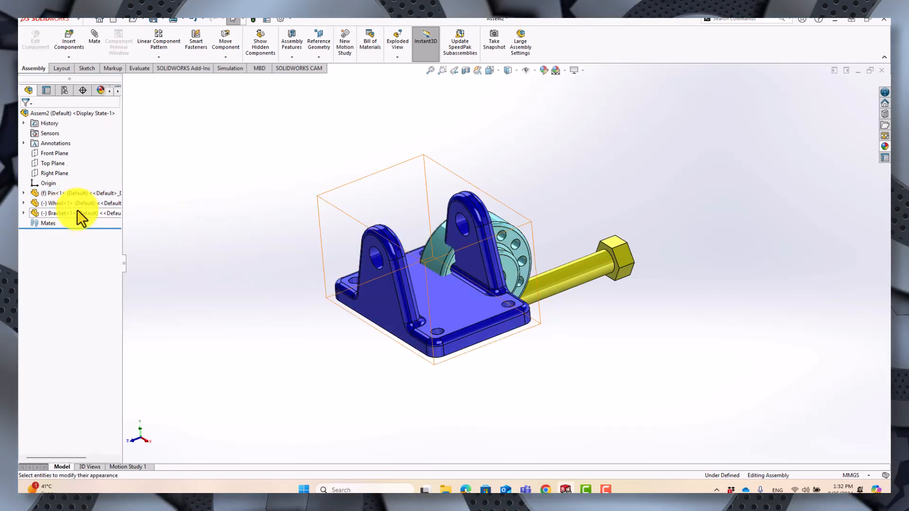
{"action": "left_click", "coordinate": [69, 194]}
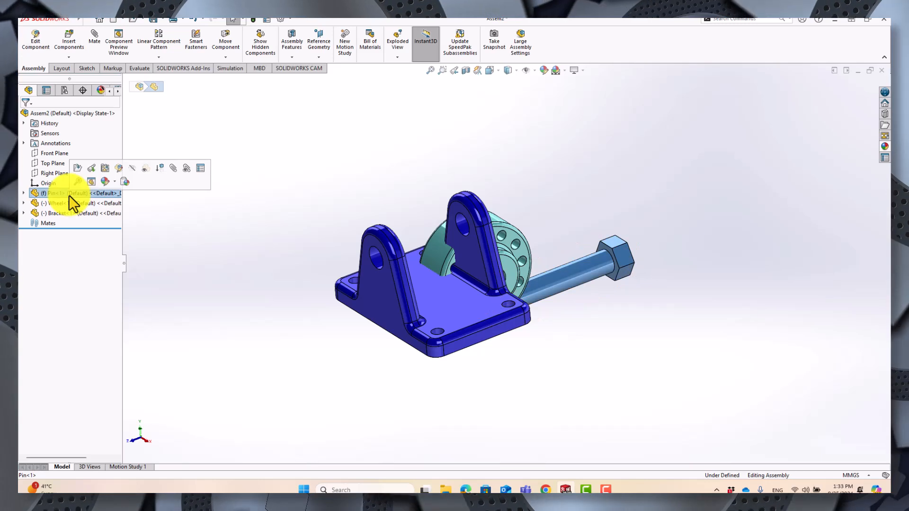
{"action": "left_click", "coordinate": [71, 205]}
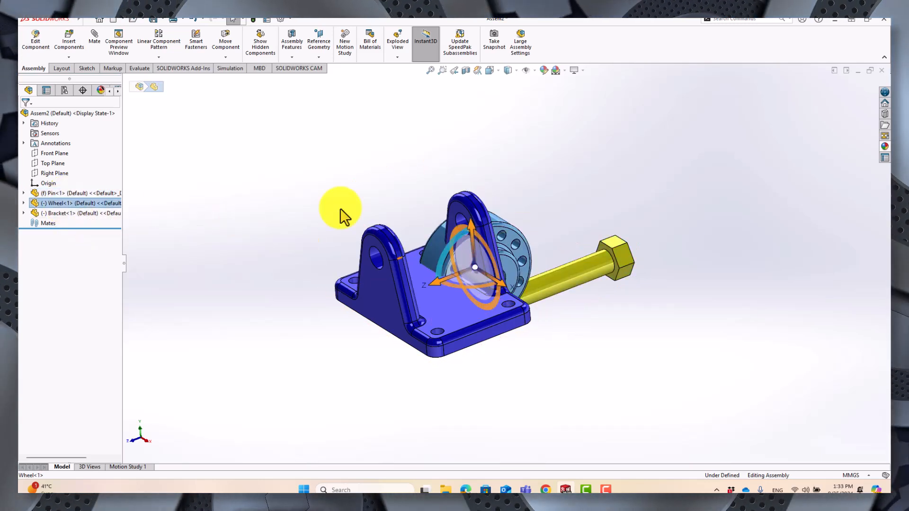
{"action": "left_click", "coordinate": [189, 170]}
{"action": "left_click", "coordinate": [81, 213]}
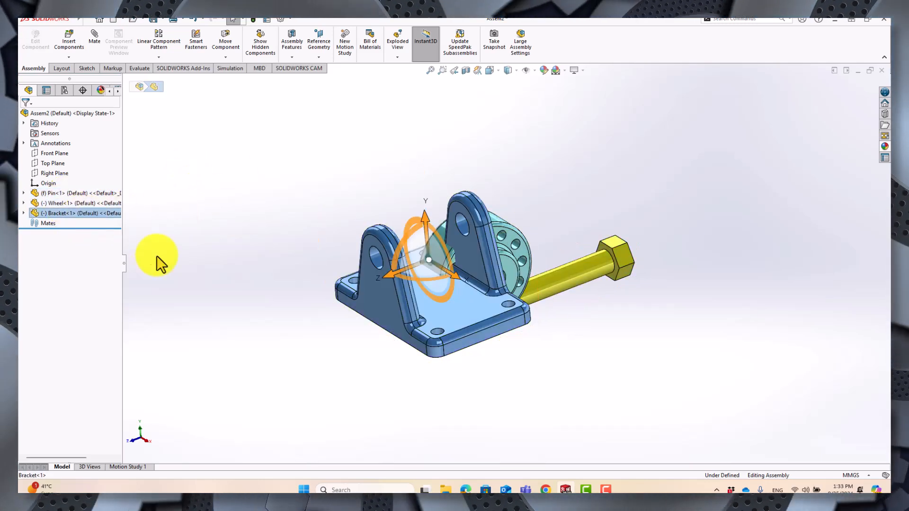
- Select the pin and the wheel in the component tree to compare their fixed and floating markers
{"action": "left_click", "coordinate": [156, 272]}
{"action": "mouse_move", "coordinate": [236, 287]}
{"action": "middle_mouse_down"}
{"action": "mouse_move", "coordinate": [209, 247]}
{"action": "mouse_move", "coordinate": [235, 274]}
{"action": "middle_mouse_up"}
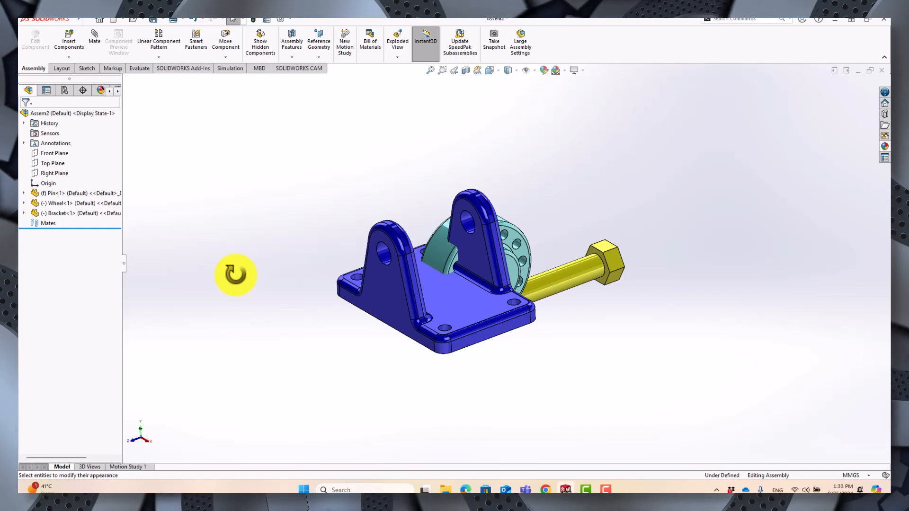
{"action": "left_click", "coordinate": [74, 194]}
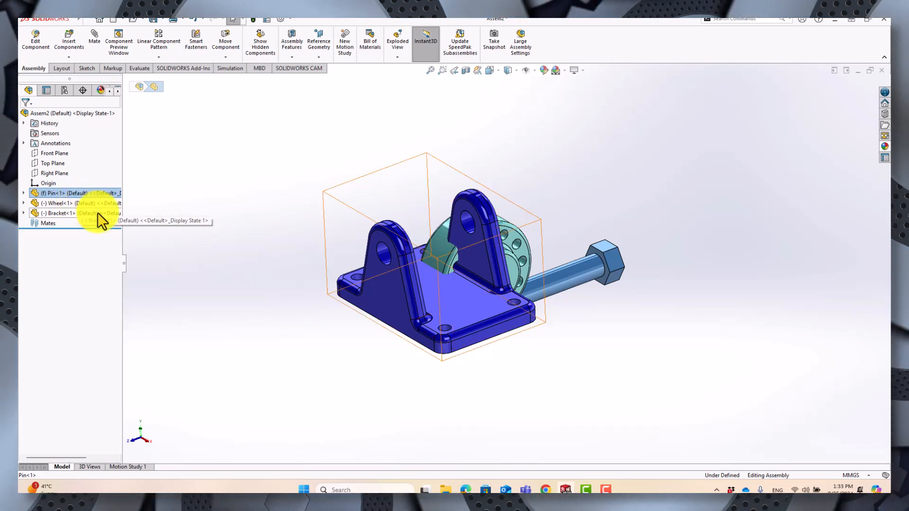
{"action": "left_click", "coordinate": [78, 205]}
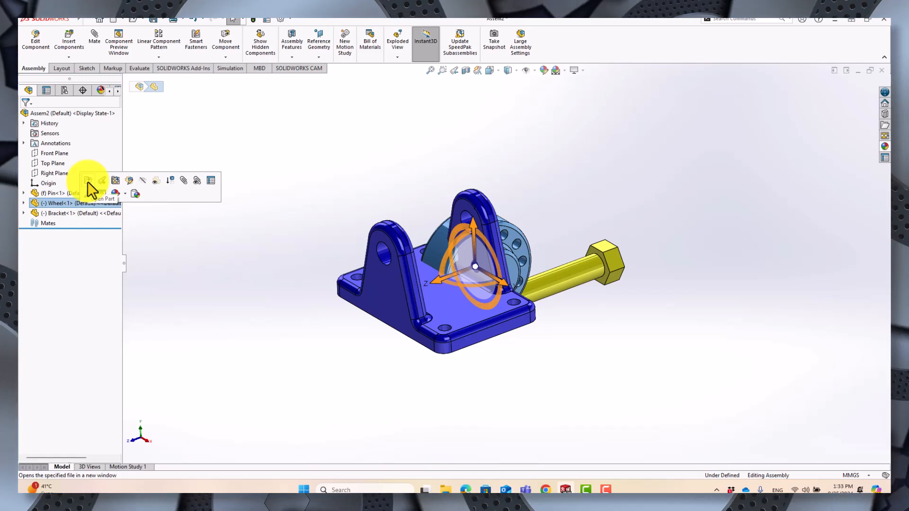
{"action": "left_click", "coordinate": [128, 181]}
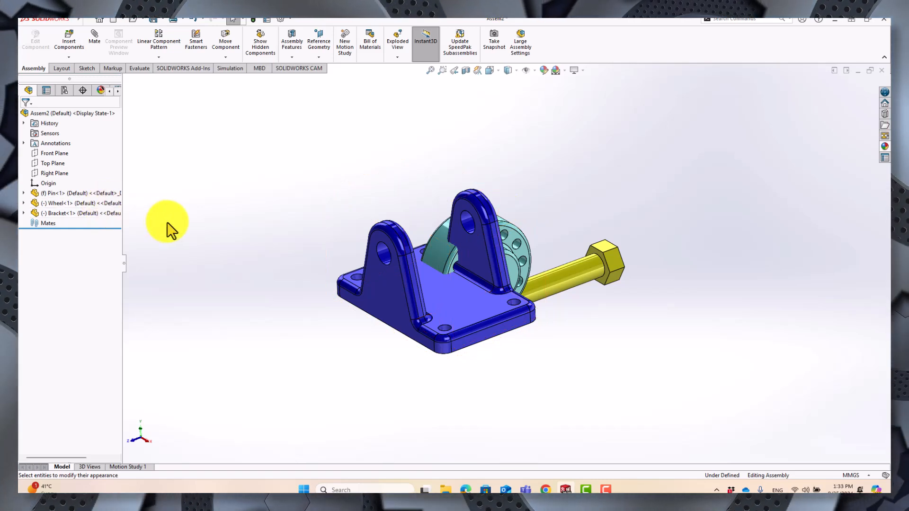
{"action": "middle_click_drag", "start_coordinate": [226, 230], "coordinate": [240, 212]}
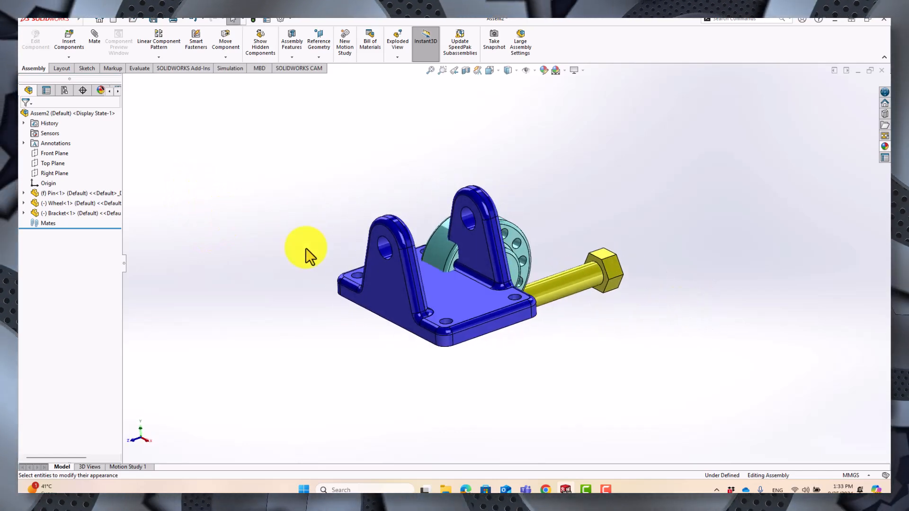
{"action": "mouse_move", "coordinate": [604, 192]}
{"action": "middle_mouse_down"}
{"action": "mouse_move", "coordinate": [544, 189]}
{"action": "mouse_move", "coordinate": [594, 191]}
{"action": "middle_mouse_up"}
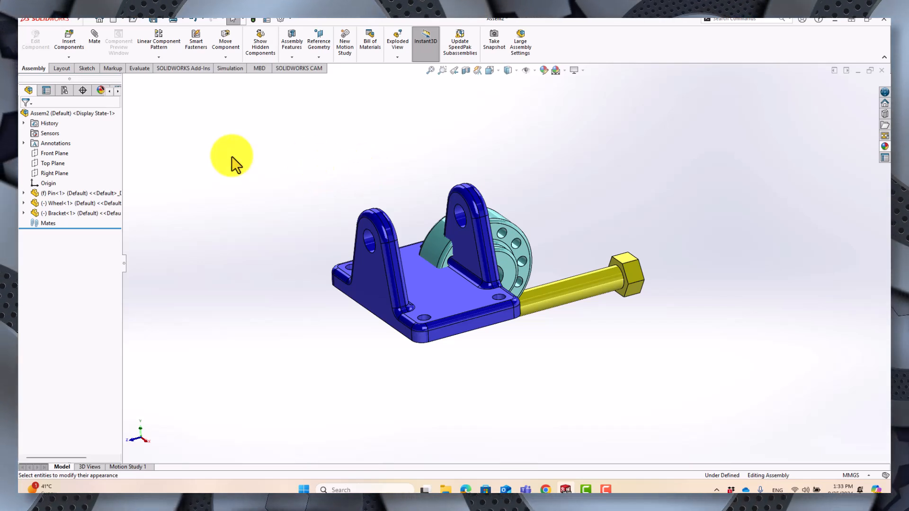
{"action": "left_click", "coordinate": [72, 192]}
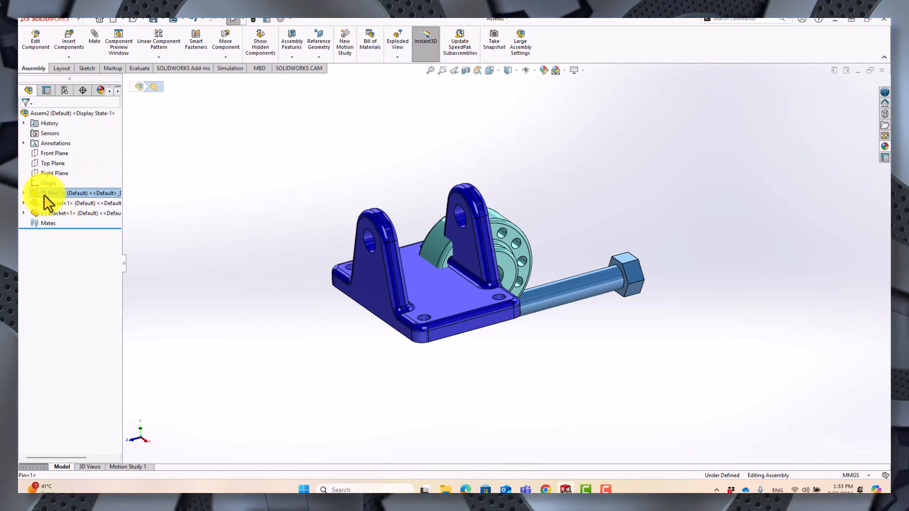
{"action": "left_click", "coordinate": [165, 174]}
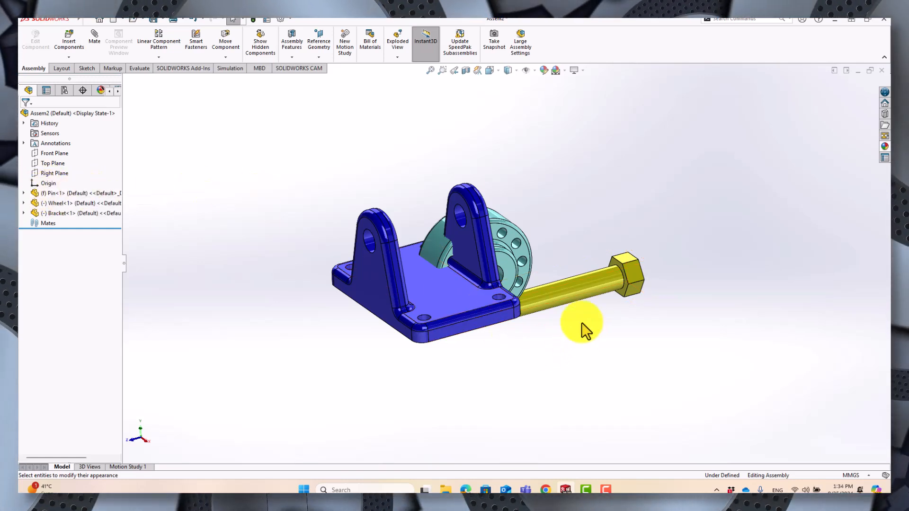
- Move the bracket and the wheel clear of the pin and of each other, and rotate both components
{"action": "left_click", "coordinate": [561, 291]}
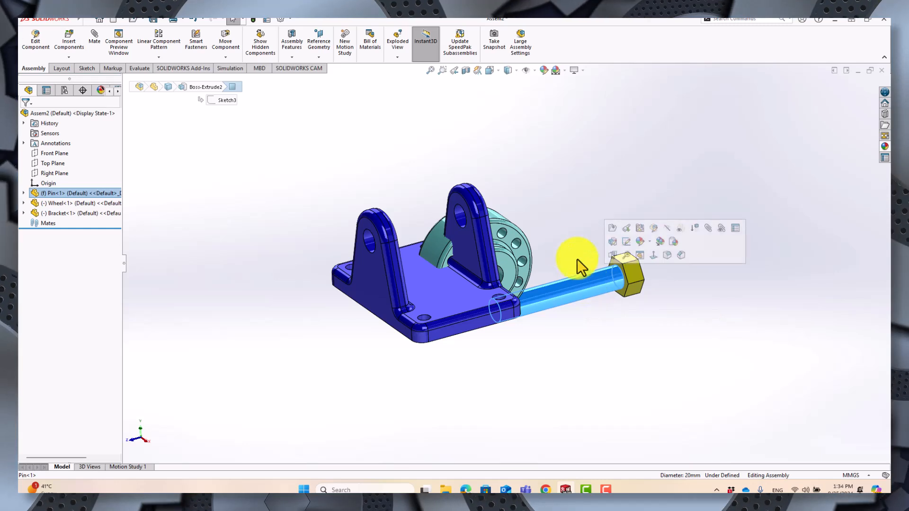
{"action": "left_click", "coordinate": [562, 233]}
{"action": "left_click_drag", "start_coordinate": [448, 289], "coordinate": [327, 289]}
{"action": "left_click_drag", "start_coordinate": [470, 232], "coordinate": [492, 148]}
{"action": "mouse_move", "coordinate": [551, 156]}
{"action": "right_mouse_down"}
{"action": "mouse_move", "coordinate": [615, 150]}
{"action": "mouse_move", "coordinate": [521, 154]}
{"action": "right_mouse_up"}
{"action": "right_click_drag", "start_coordinate": [294, 280], "coordinate": [319, 268]}
{"action": "key", "text": "Escape"}
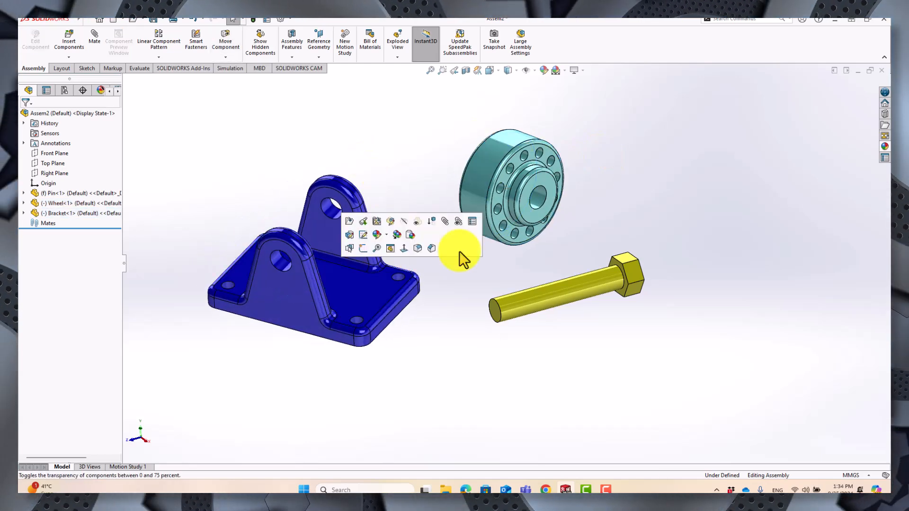
{"action": "key", "text": "z"}
{"action": "key", "text": "z"}
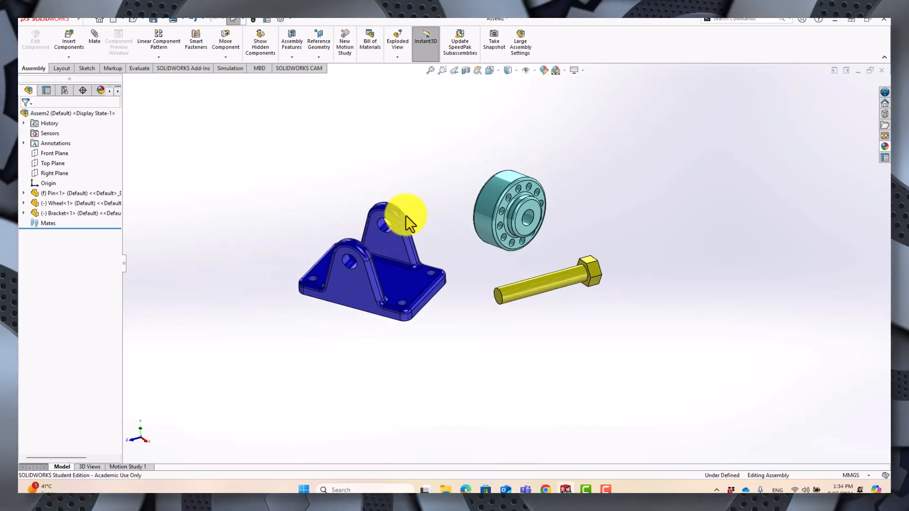
{"action": "scroll", "coordinate": [412, 188], "scroll_direction": "down", "scroll_amount": 3}
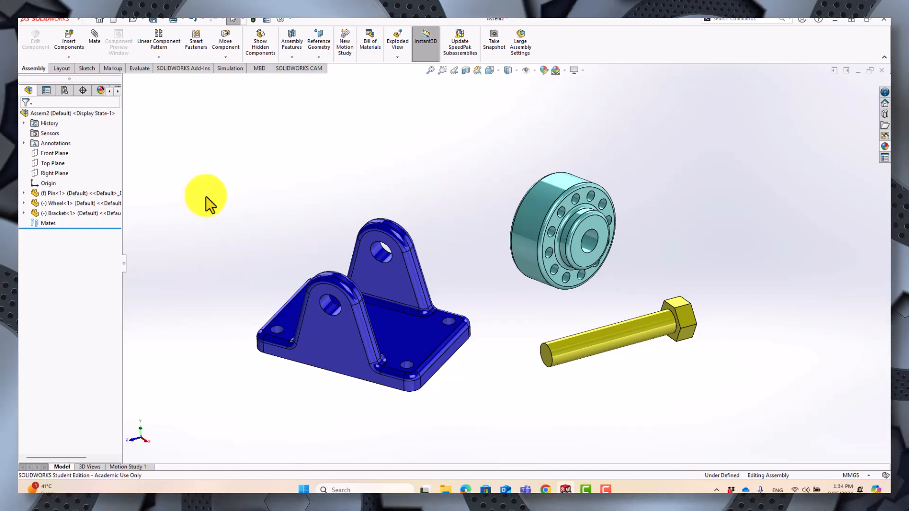
- Set the fixed pin component to Float and move it farther away from the bracket
{"action": "left_click", "coordinate": [89, 194]}
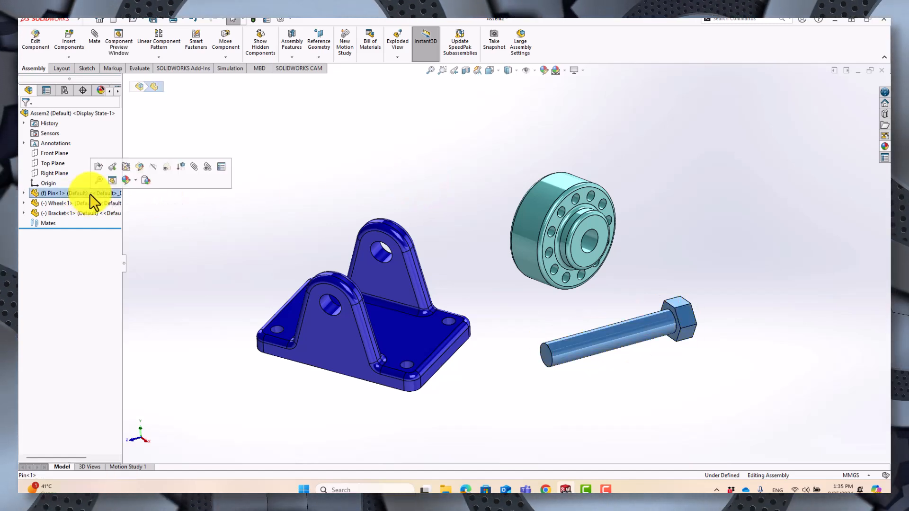
{"action": "right_click", "coordinate": [64, 192]}
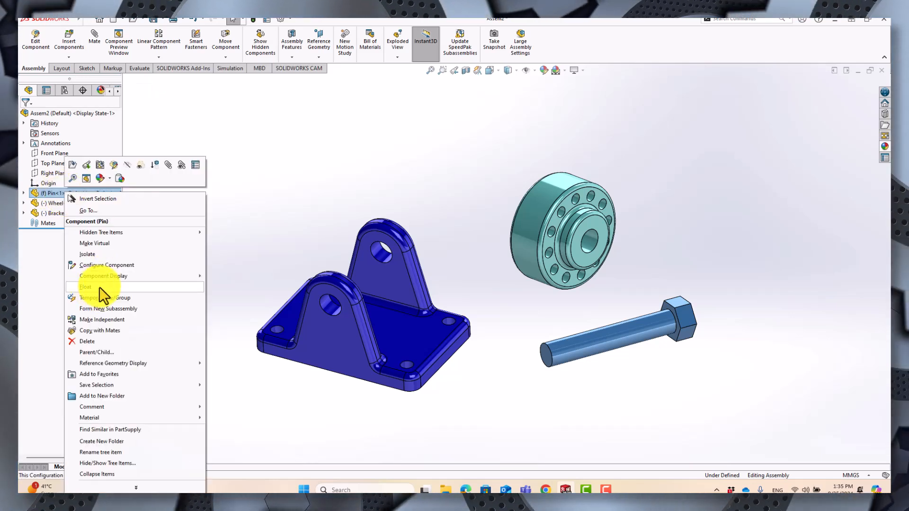
{"action": "left_click", "coordinate": [119, 287]}
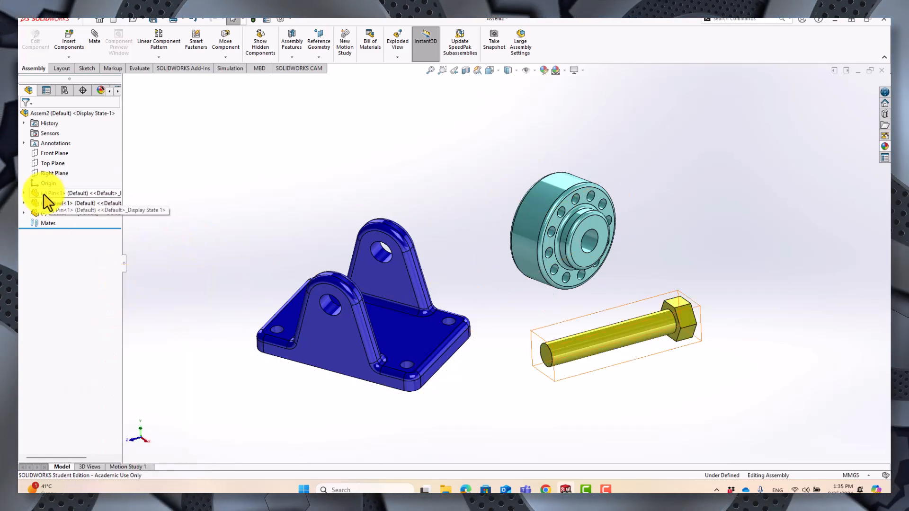
{"action": "left_click_drag", "start_coordinate": [606, 334], "coordinate": [642, 336]}
{"action": "left_click", "coordinate": [582, 339]}
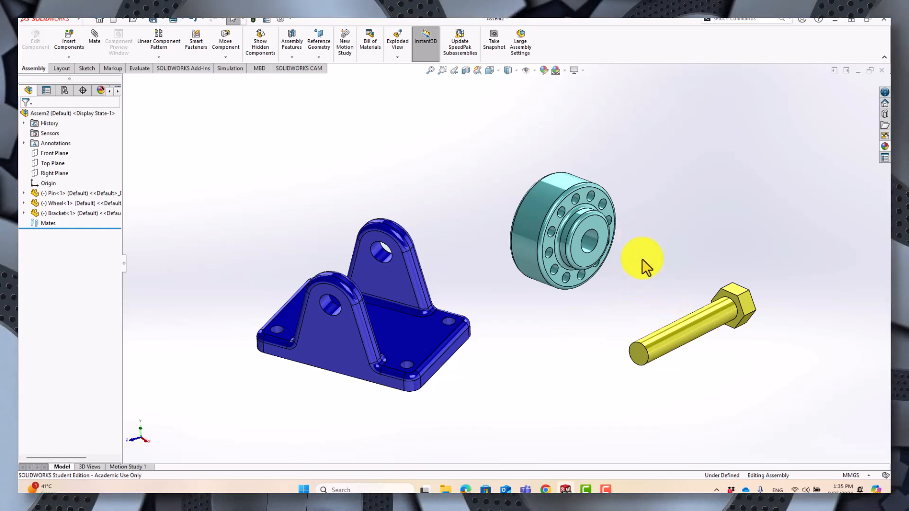
- Move the bracket slightly closer to the wheel
{"action": "mouse_move", "coordinate": [596, 300]}
{"action": "middle_mouse_down"}
{"action": "mouse_move", "coordinate": [616, 235]}
{"action": "mouse_move", "coordinate": [578, 260]}
{"action": "mouse_move", "coordinate": [583, 300]}
{"action": "middle_mouse_up"}
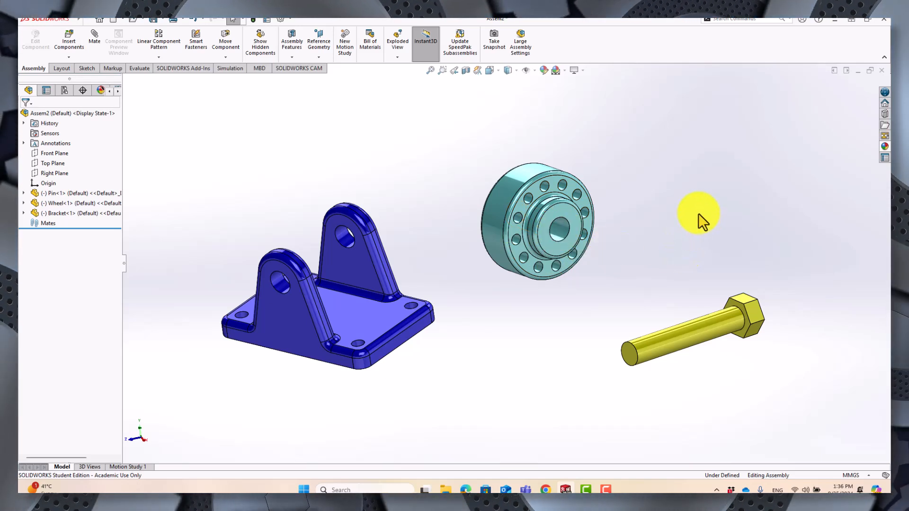
{"action": "scroll", "coordinate": [695, 215], "scroll_direction": "up", "scroll_amount": 2}
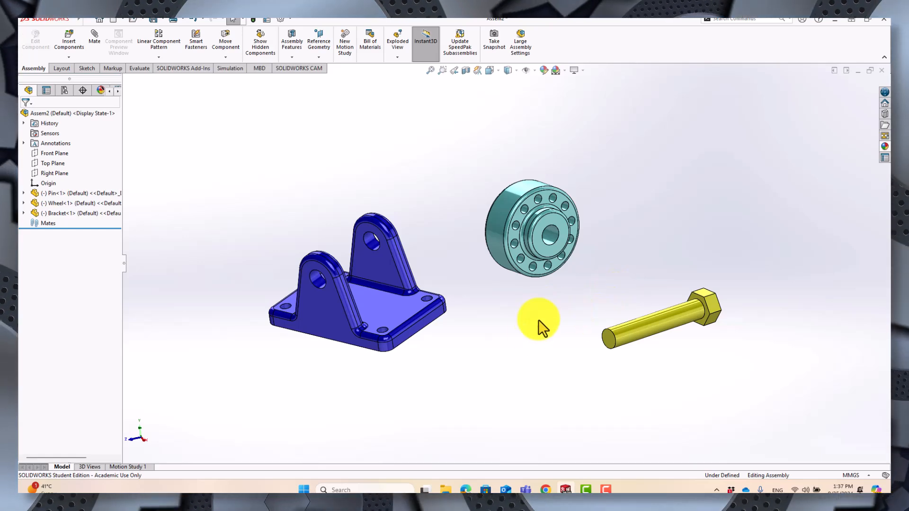
{"action": "middle_click_drag", "start_coordinate": [291, 205], "coordinate": [265, 190]}
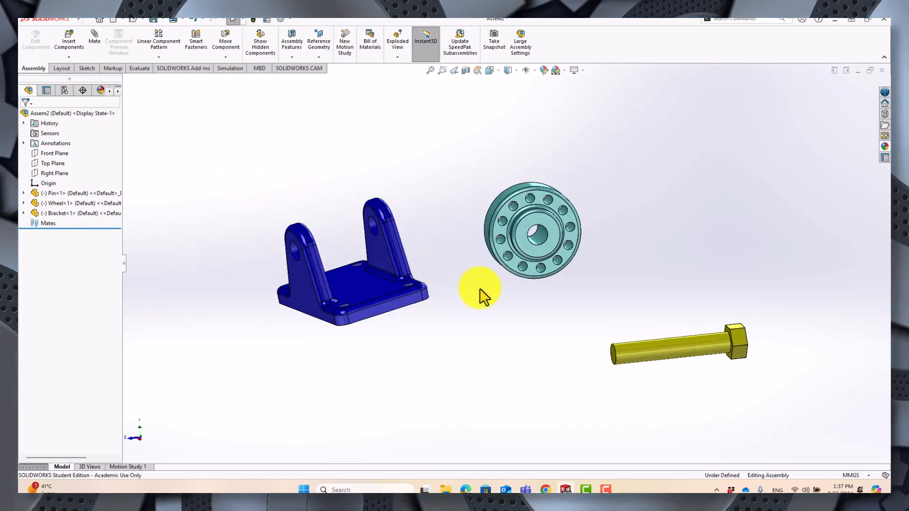
{"action": "scroll", "coordinate": [479, 291], "scroll_direction": "up", "scroll_amount": 2}
{"action": "scroll", "coordinate": [468, 301], "scroll_direction": "down", "scroll_amount": 1}
{"action": "left_click_drag", "start_coordinate": [402, 278], "coordinate": [424, 283]}
{"action": "left_click", "coordinate": [456, 344]}
{"action": "middle_click_drag", "start_coordinate": [456, 343], "coordinate": [478, 363]}
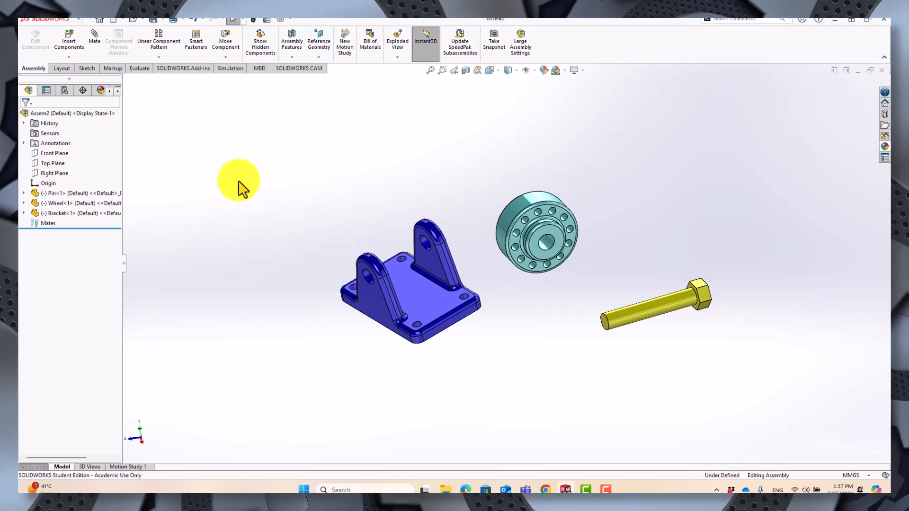
- Locate the assembly origin and move the bracket close to it
{"action": "key", "text": "z"}
{"action": "left_click", "coordinate": [46, 183]}
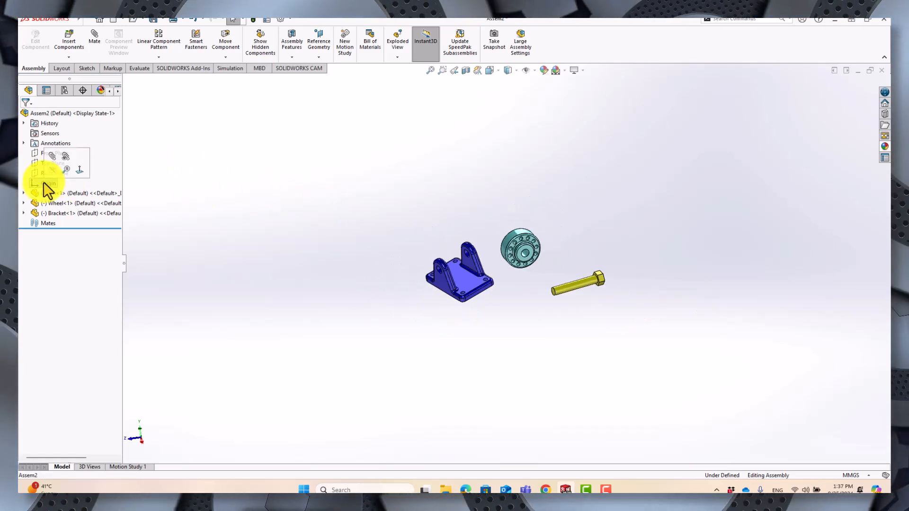
{"action": "key", "text": "z"}
{"action": "key", "text": "z"}
{"action": "scroll", "coordinate": [538, 248], "scroll_direction": "down", "scroll_amount": 5}
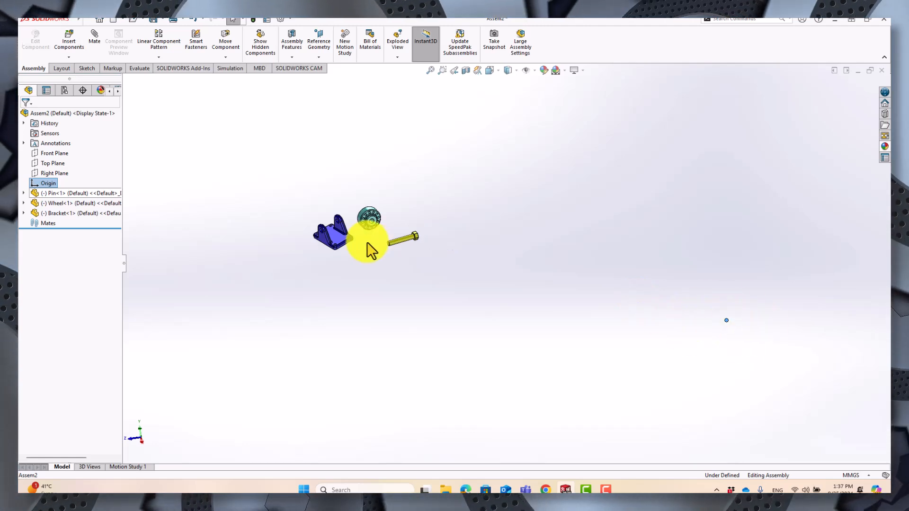
{"action": "left_click", "coordinate": [47, 184]}
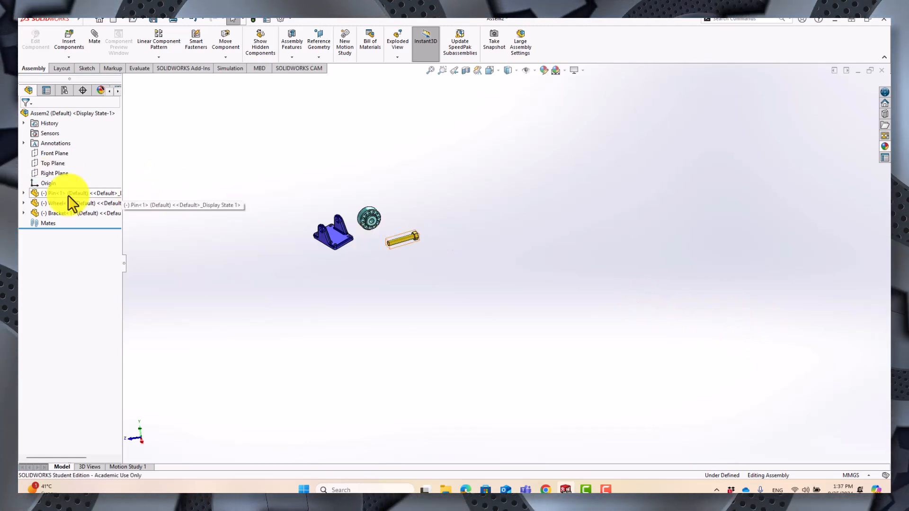
{"action": "left_click", "coordinate": [44, 185]}
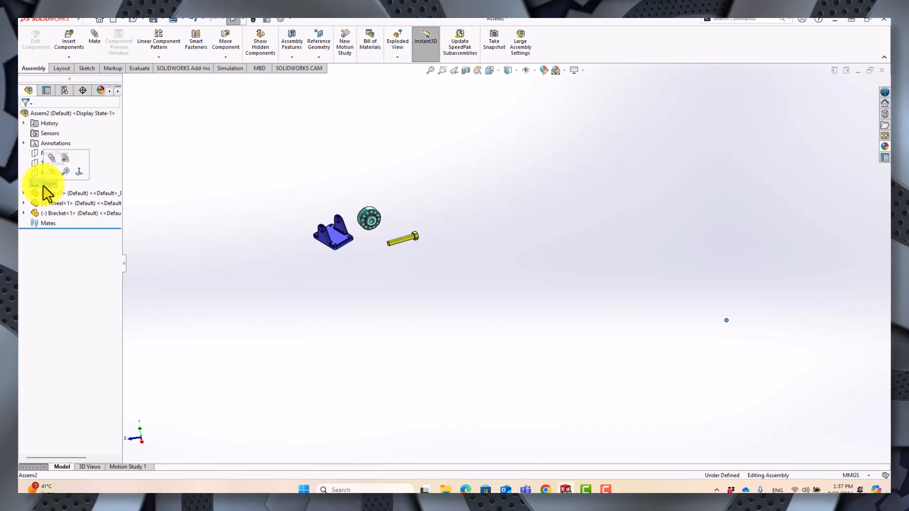
{"action": "left_click_drag", "start_coordinate": [341, 237], "coordinate": [658, 292]}
{"action": "key", "text": "Escape"}
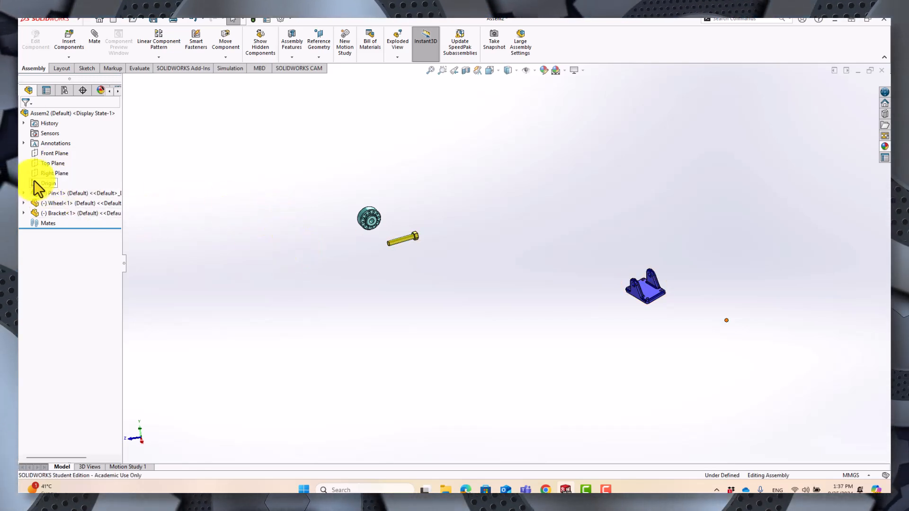
- Move the wheel and the pin over to the bracket, close to the assembly origin
{"action": "left_click", "coordinate": [368, 218]}
{"action": "left_click_drag", "start_coordinate": [366, 216], "coordinate": [718, 282]}
{"action": "left_click", "coordinate": [408, 241]}
{"action": "left_click_drag", "start_coordinate": [408, 241], "coordinate": [757, 323]}
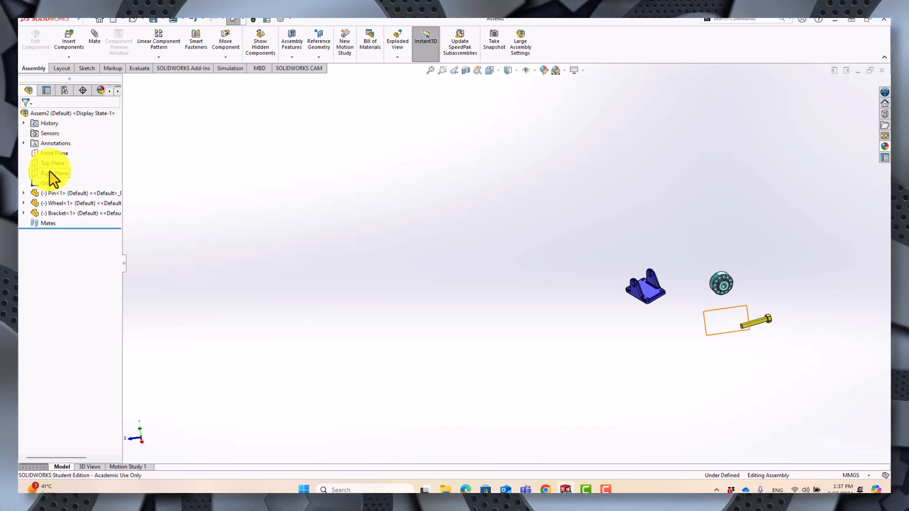
- Show the assembly's Front, Top and Right planes and turn on plane visibility in the graphics area
{"action": "left_click", "coordinate": [55, 153]}
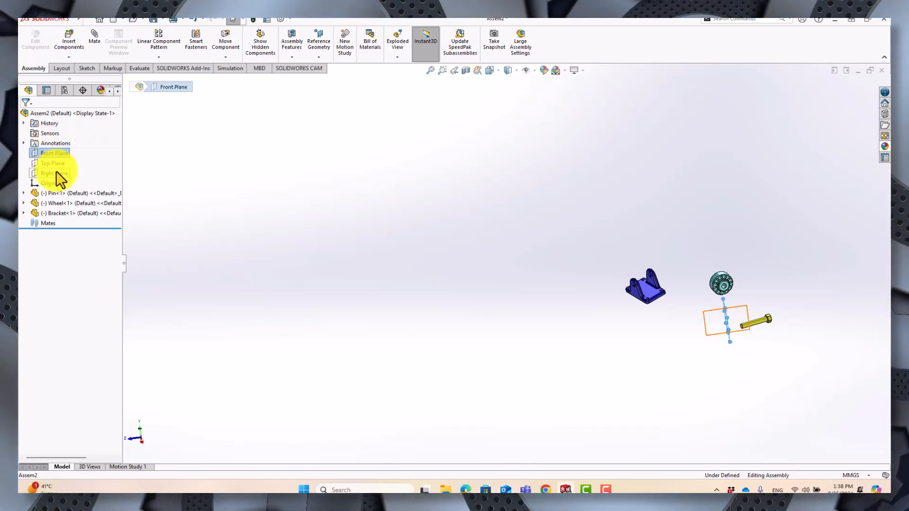
{"action": "left_click", "coordinate": [57, 172]}
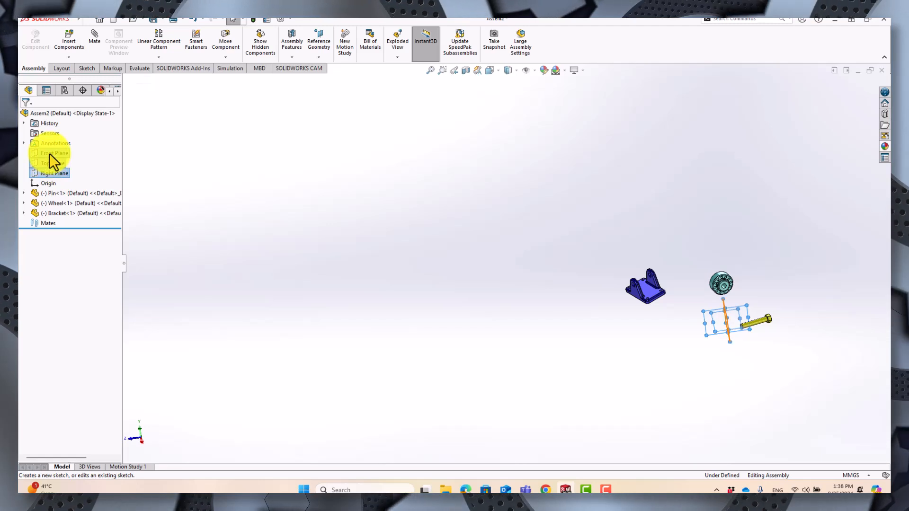
{"action": "left_click", "coordinate": [58, 140]}
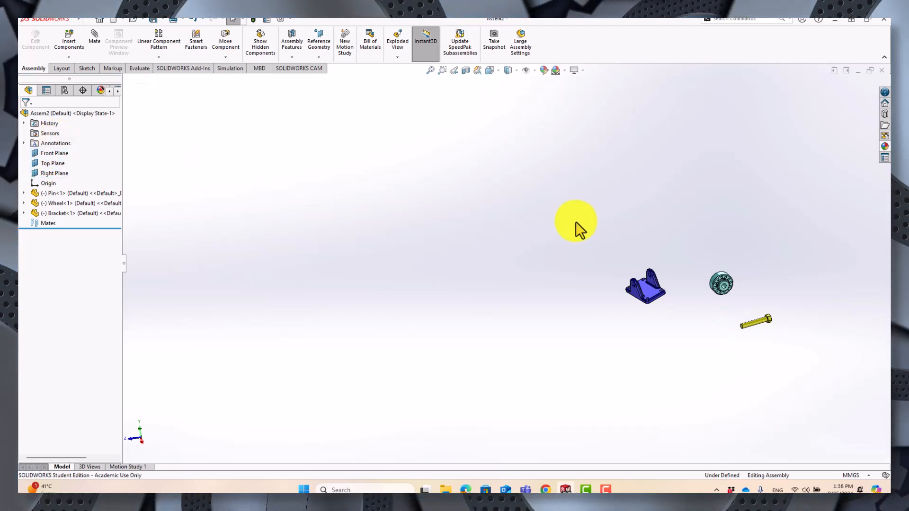
{"action": "left_click", "coordinate": [533, 71]}
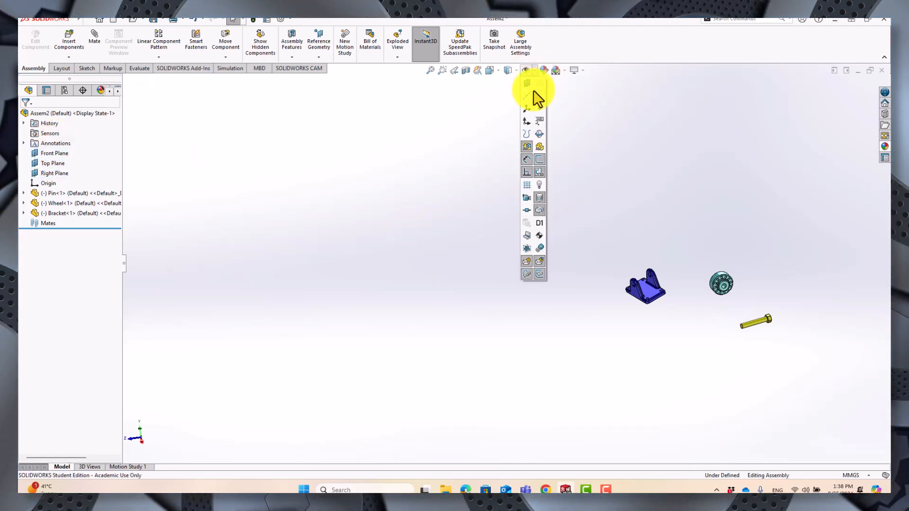
{"action": "middle_click_drag", "start_coordinate": [724, 245], "coordinate": [673, 336]}
{"action": "scroll", "coordinate": [497, 315], "scroll_direction": "down", "scroll_amount": 3}
{"action": "middle_click_drag", "start_coordinate": [497, 314], "coordinate": [452, 280]}
{"action": "scroll", "coordinate": [452, 279], "scroll_direction": "up", "scroll_amount": 2}
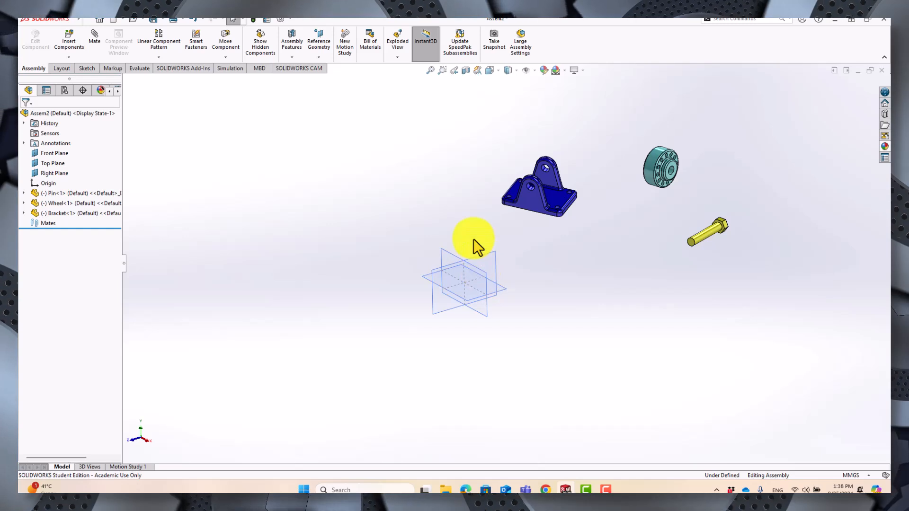
- Move the bracket down beside the displayed assembly planes
{"action": "scroll", "coordinate": [490, 245], "scroll_direction": "down", "scroll_amount": 2}
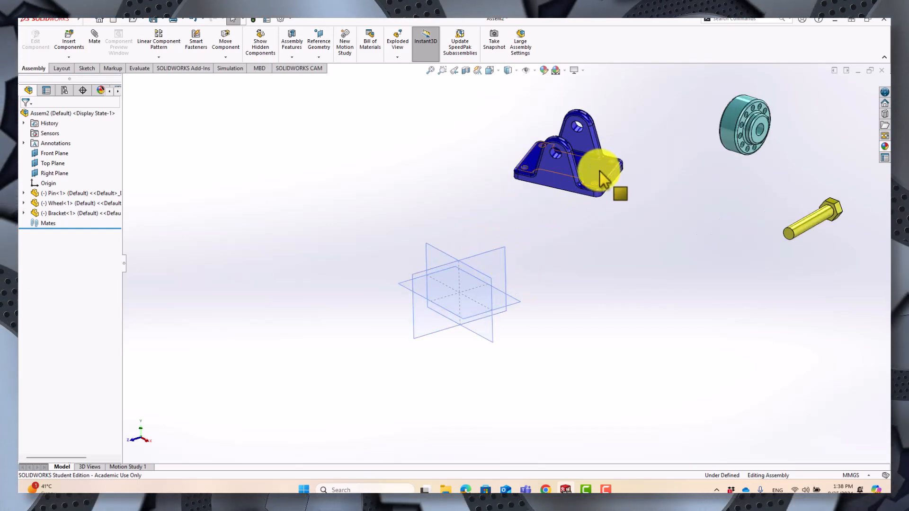
{"action": "left_click_drag", "start_coordinate": [598, 169], "coordinate": [601, 241]}
{"action": "left_click", "coordinate": [582, 301]}
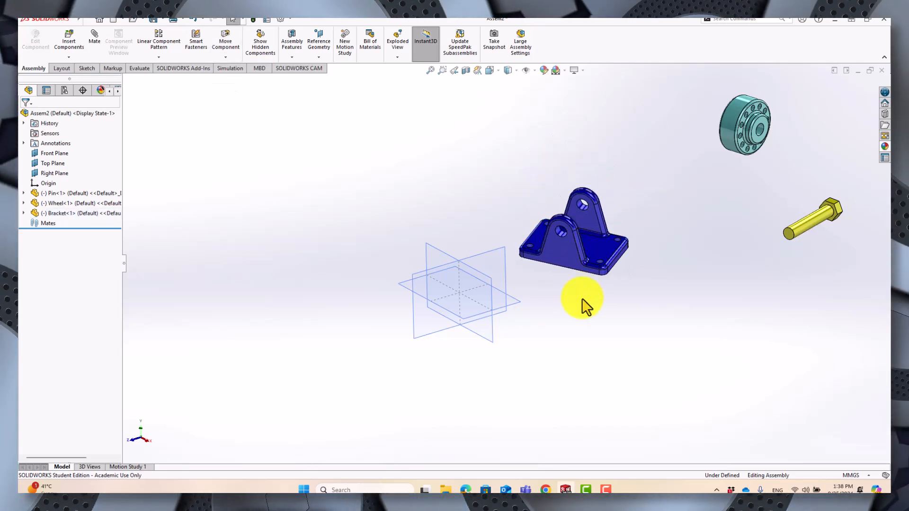
- Examine the bracket's bottom face from below and its orientation relative to the assembly planes
{"action": "middle_click_drag", "start_coordinate": [589, 308], "coordinate": [575, 190]}
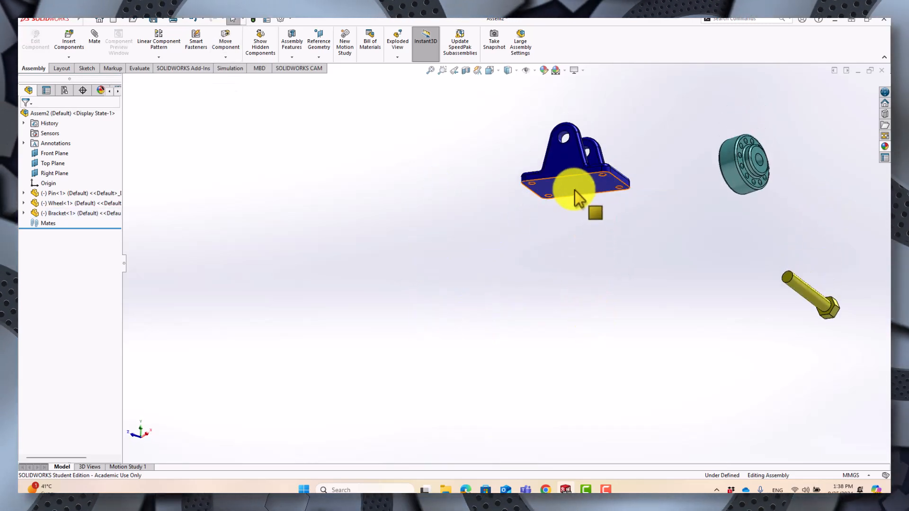
{"action": "left_click", "coordinate": [572, 186]}
{"action": "left_click", "coordinate": [548, 240]}
{"action": "middle_click_drag", "start_coordinate": [547, 240], "coordinate": [497, 260]}
{"action": "scroll", "coordinate": [454, 237], "scroll_direction": "down", "scroll_amount": 3}
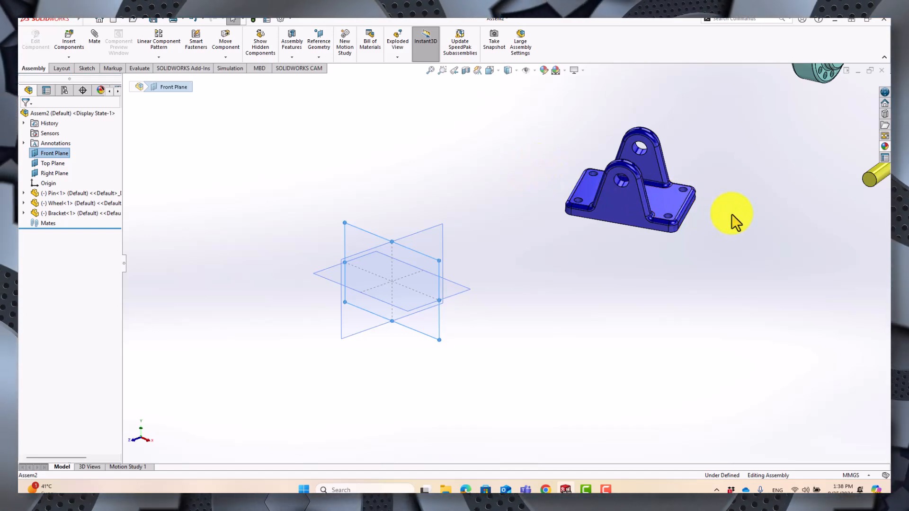
- Move the bracket closer to the displayed assembly planes and rotate it slightly to face them
{"action": "left_click", "coordinate": [420, 233]}
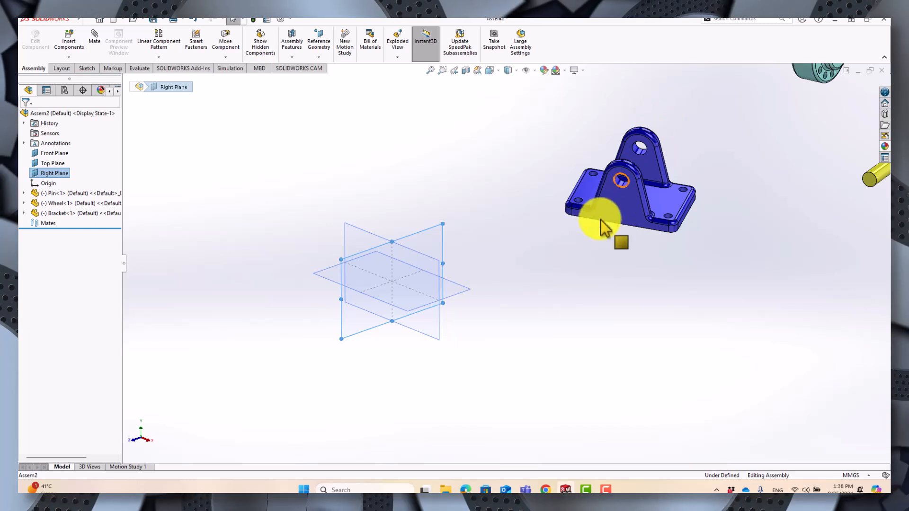
{"action": "left_click", "coordinate": [582, 267]}
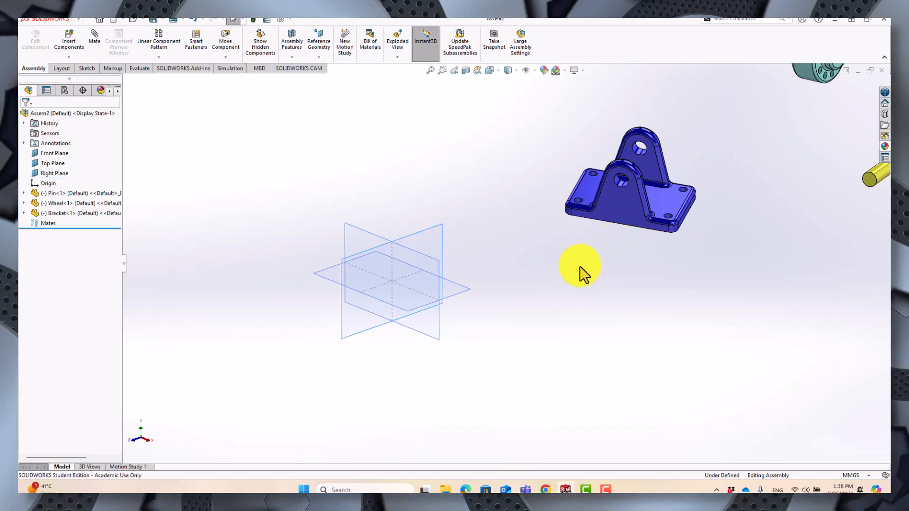
{"action": "left_click_drag", "start_coordinate": [659, 216], "coordinate": [614, 241]}
{"action": "right_click_drag", "start_coordinate": [617, 233], "coordinate": [595, 232]}
{"action": "left_click_drag", "start_coordinate": [606, 238], "coordinate": [574, 251]}
{"action": "left_click", "coordinate": [567, 313]}
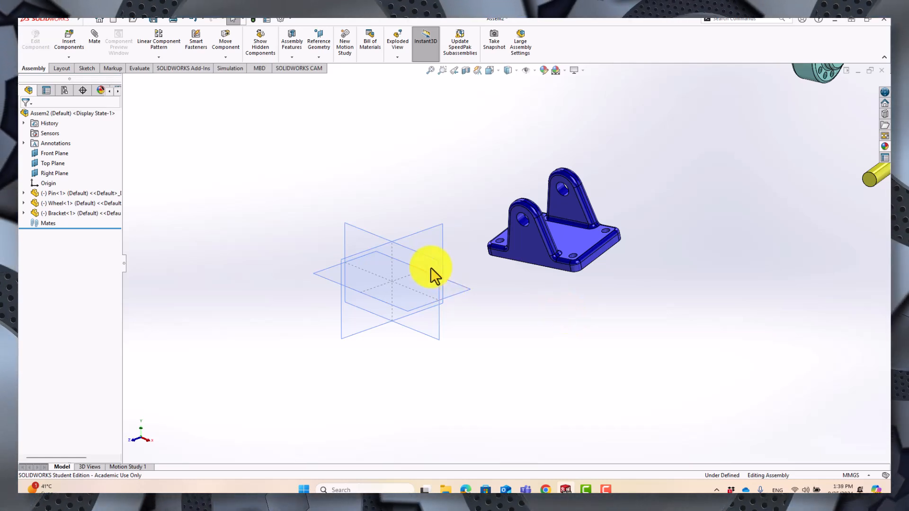
- Add a coincident mate between the bracket's bottom face and the assembly's Top Plane, and finish mating
{"action": "left_click", "coordinate": [95, 47]}
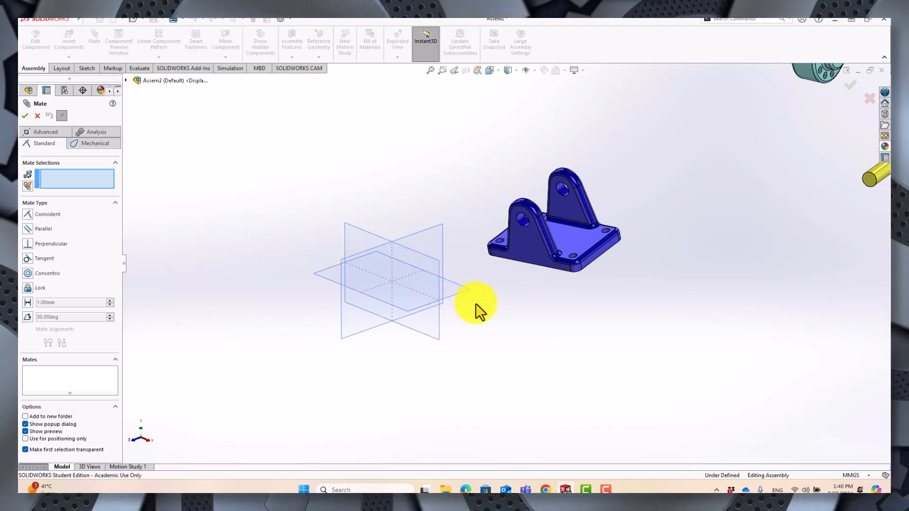
{"action": "middle_click_drag", "start_coordinate": [507, 269], "coordinate": [518, 304]}
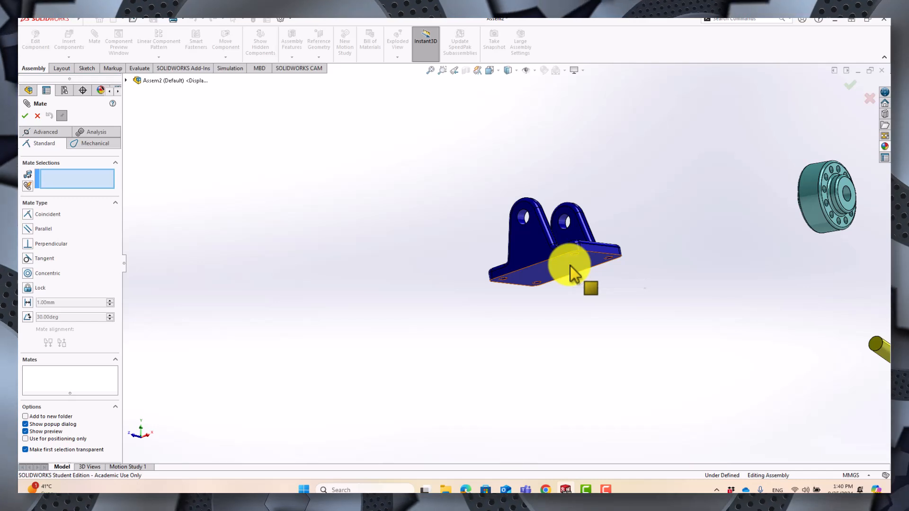
{"action": "left_click", "coordinate": [570, 265]}
{"action": "middle_click_drag", "start_coordinate": [570, 276], "coordinate": [569, 318]}
{"action": "scroll", "coordinate": [569, 318], "scroll_direction": "up", "scroll_amount": 6}
{"action": "scroll", "coordinate": [491, 325], "scroll_direction": "down", "scroll_amount": 4}
{"action": "scroll", "coordinate": [502, 331], "scroll_direction": "up", "scroll_amount": 3}
{"action": "scroll", "coordinate": [503, 330], "scroll_direction": "up", "scroll_amount": 3}
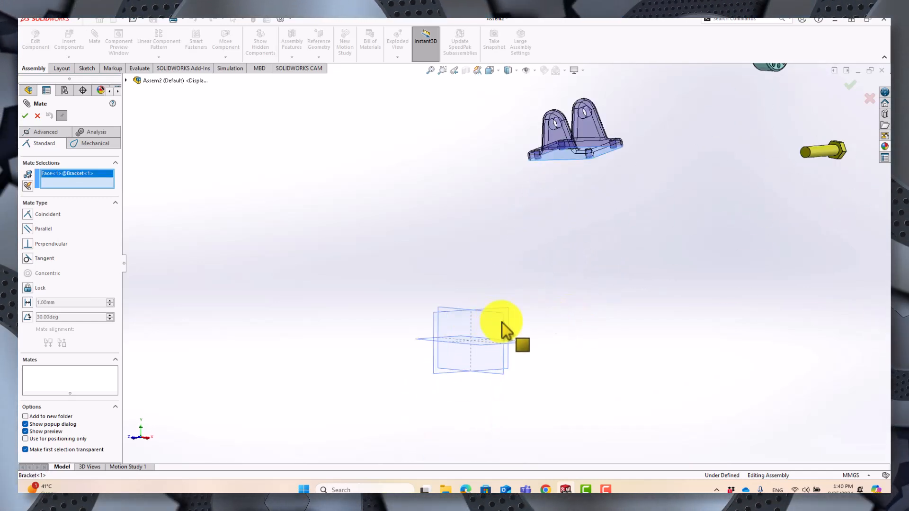
{"action": "middle_click_drag", "start_coordinate": [497, 325], "coordinate": [508, 356]}
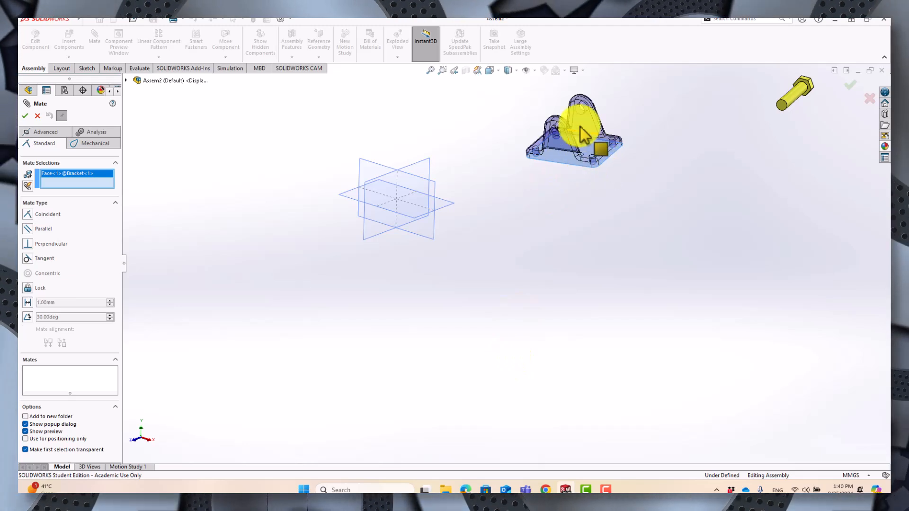
{"action": "scroll", "coordinate": [580, 131], "scroll_direction": "up", "scroll_amount": 2}
{"action": "left_click", "coordinate": [416, 232]}
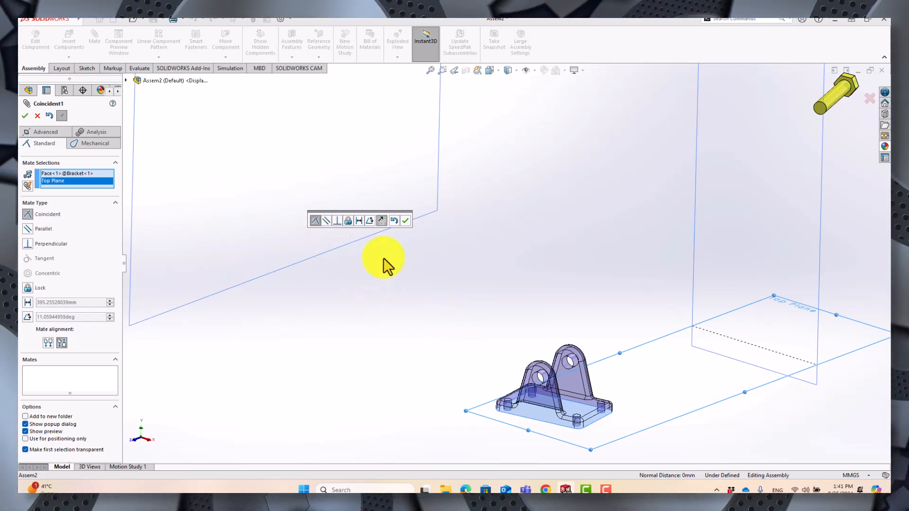
{"action": "middle_click_drag", "start_coordinate": [560, 399], "coordinate": [404, 231]}
{"action": "left_click", "coordinate": [404, 221]}
{"action": "middle_click_drag", "start_coordinate": [451, 283], "coordinate": [492, 365]}
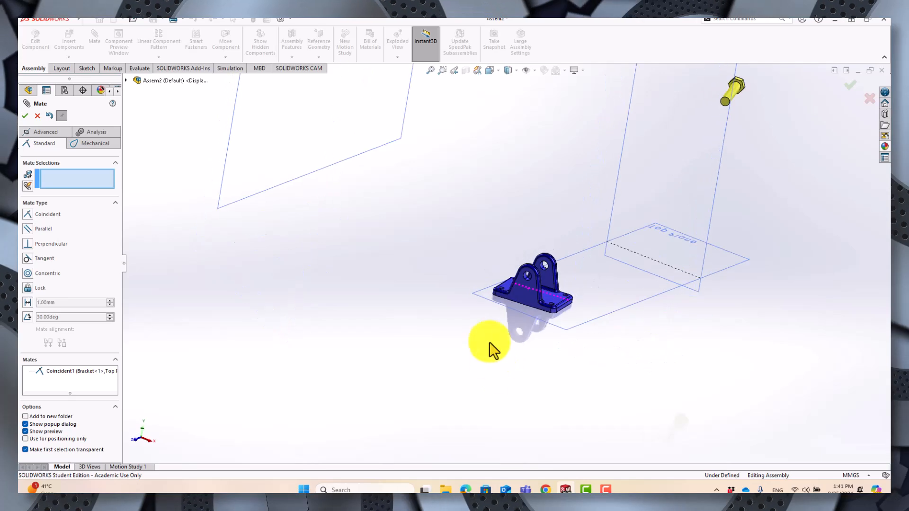
{"action": "key", "text": "f"}
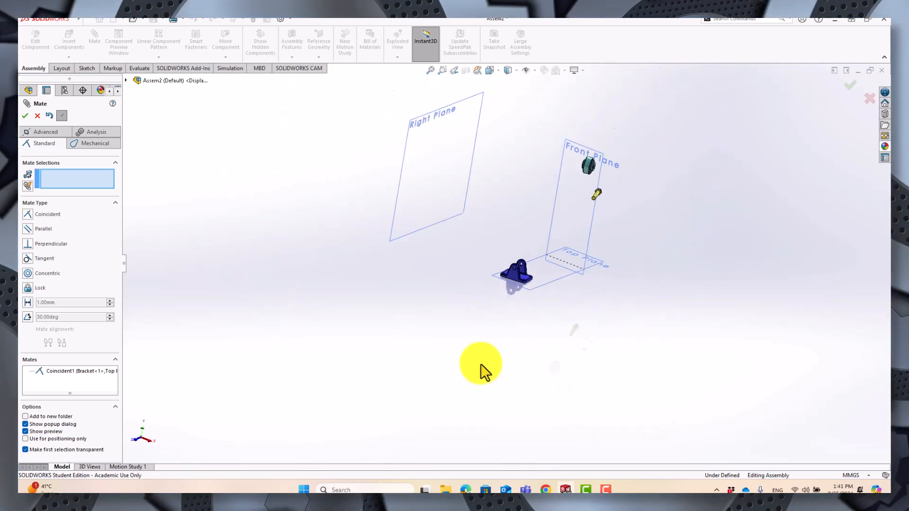
{"action": "mouse_move", "coordinate": [545, 207]}
{"action": "middle_mouse_down"}
{"action": "mouse_move", "coordinate": [485, 170]}
{"action": "mouse_move", "coordinate": [533, 206]}
{"action": "middle_mouse_up"}
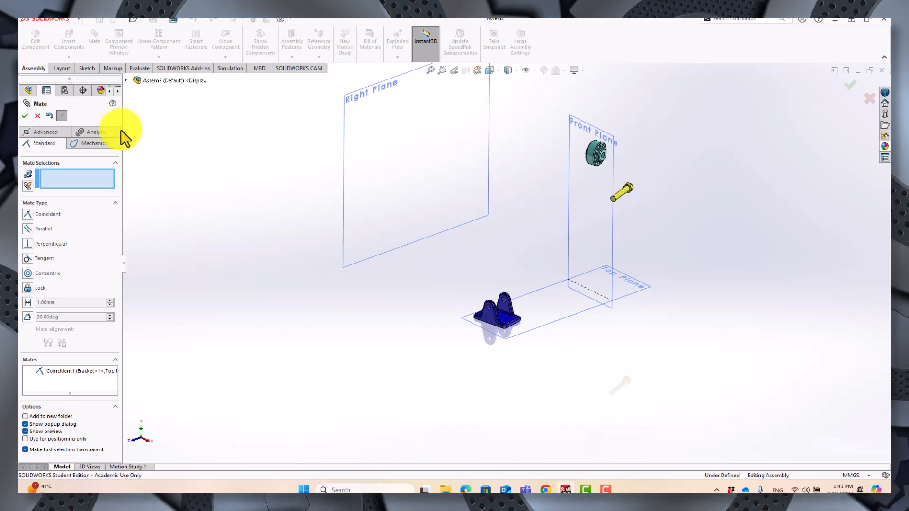
{"action": "left_click", "coordinate": [29, 118]}
- Slide the bracket along the Top Plane toward the Front Plane
{"action": "scroll", "coordinate": [543, 198], "scroll_direction": "up", "scroll_amount": 2}
{"action": "scroll", "coordinate": [543, 204], "scroll_direction": "down", "scroll_amount": 3}
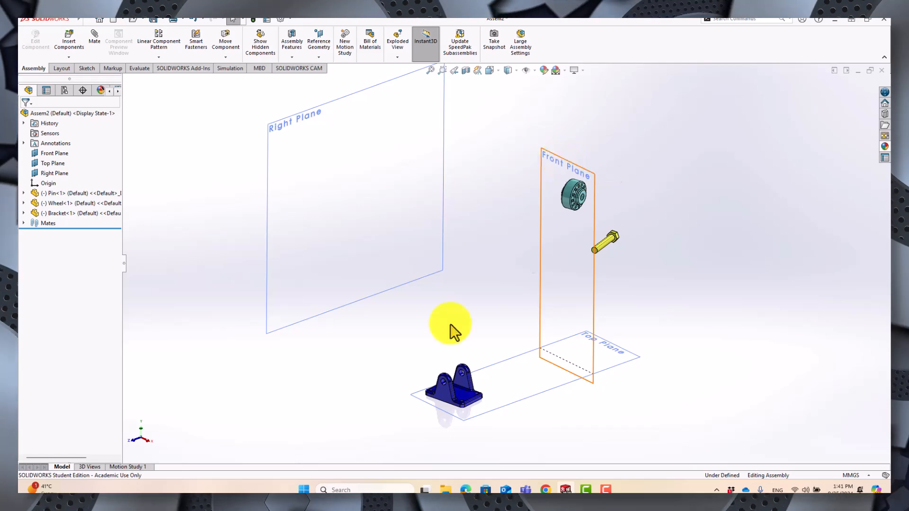
{"action": "scroll", "coordinate": [488, 388], "scroll_direction": "down", "scroll_amount": 3}
{"action": "middle_click_drag", "start_coordinate": [486, 387], "coordinate": [439, 357]}
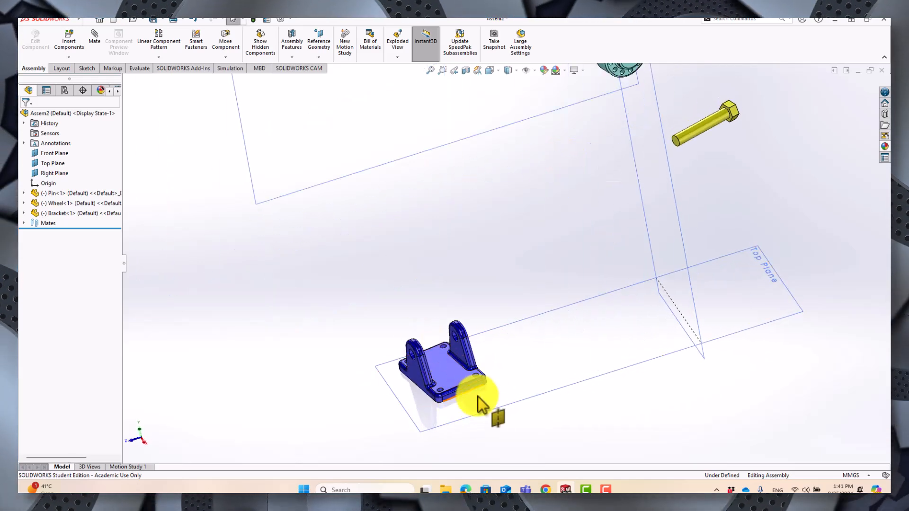
{"action": "scroll", "coordinate": [412, 338], "scroll_direction": "down", "scroll_amount": 2}
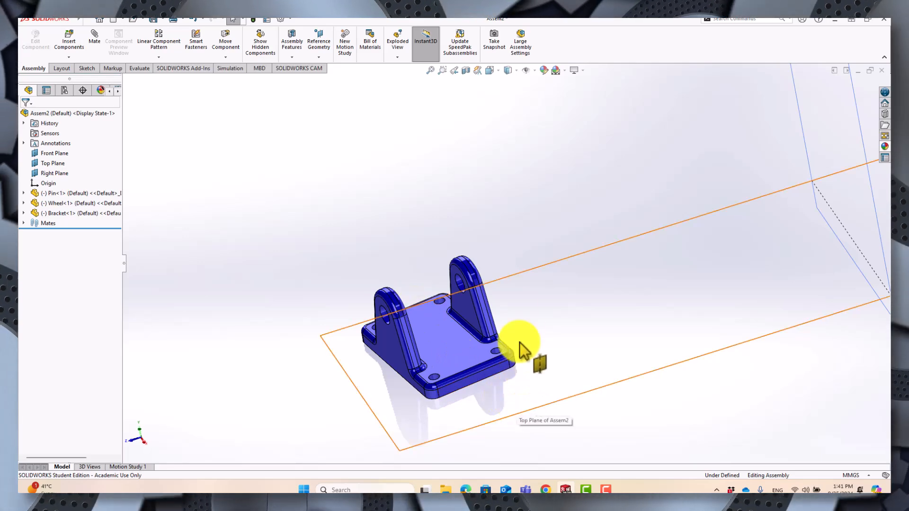
{"action": "left_click_drag", "start_coordinate": [446, 341], "coordinate": [677, 280]}
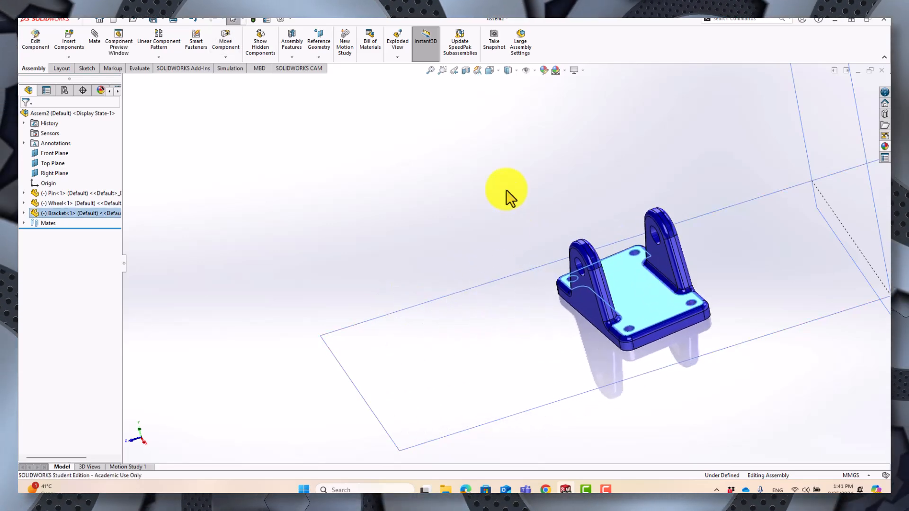
{"action": "left_click", "coordinate": [508, 192]}
{"action": "middle_click_drag", "start_coordinate": [563, 205], "coordinate": [545, 263]}
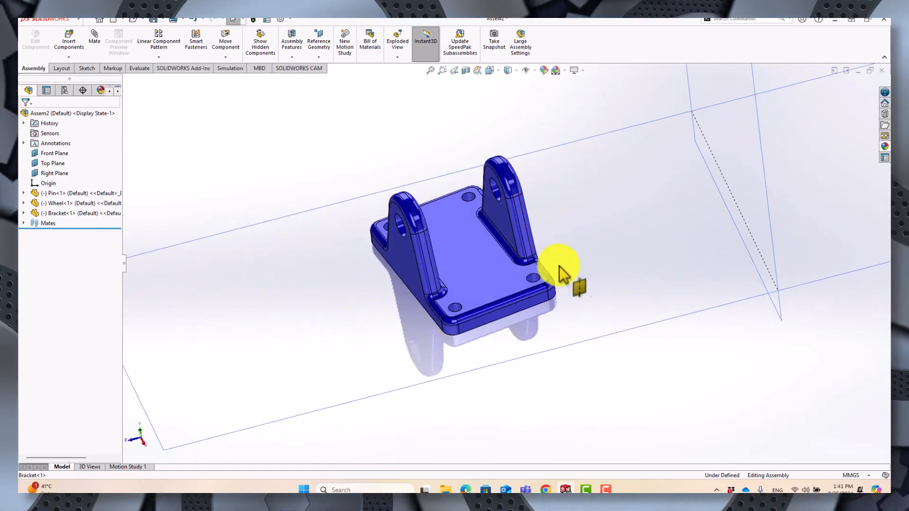
{"action": "middle_click_drag", "start_coordinate": [609, 229], "coordinate": [487, 258]}
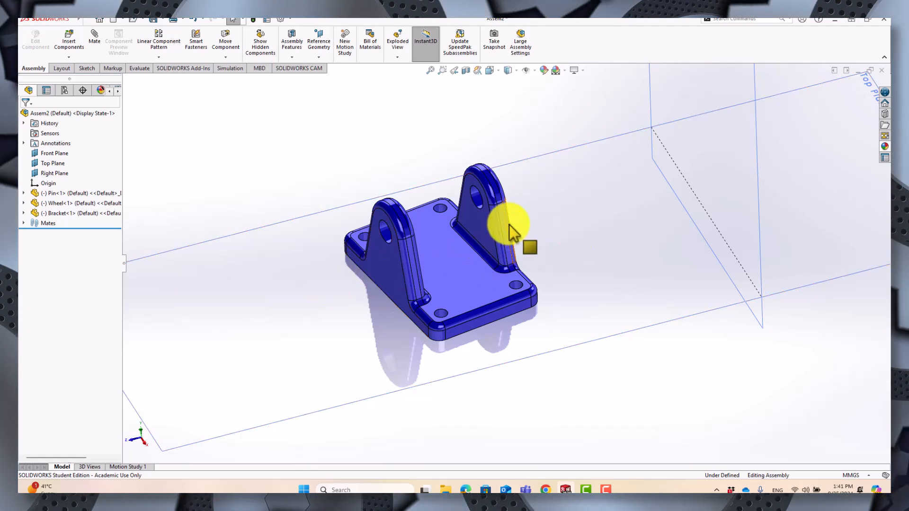
- Measure the distance between the bracket's two outer side faces
{"action": "left_click", "coordinate": [136, 69]}
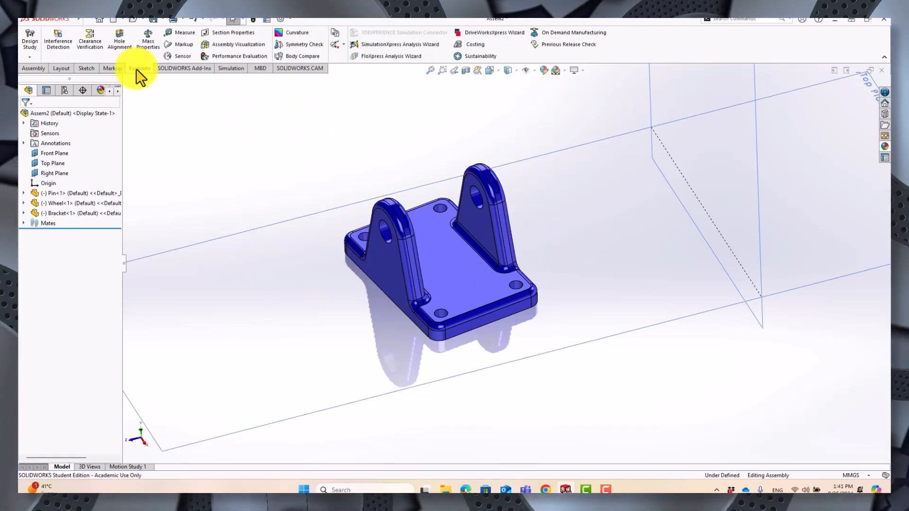
{"action": "left_click", "coordinate": [181, 31]}
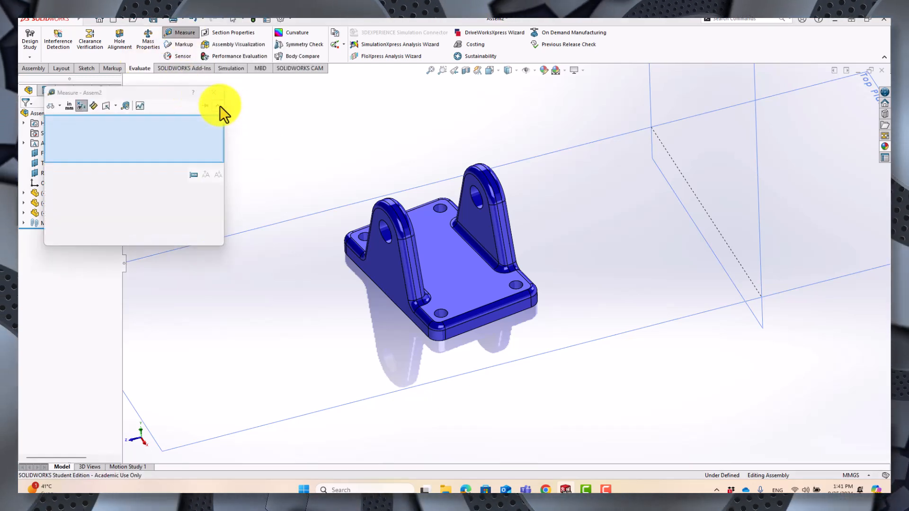
{"action": "left_click_drag", "start_coordinate": [167, 94], "coordinate": [254, 96]}
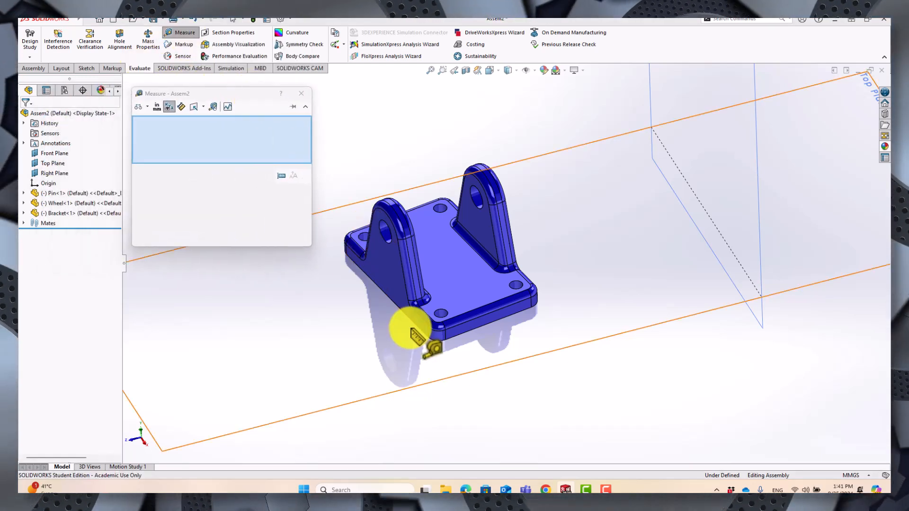
{"action": "left_click", "coordinate": [390, 279]}
{"action": "middle_click_drag", "start_coordinate": [391, 296], "coordinate": [516, 244]}
{"action": "left_click", "coordinate": [514, 239]}
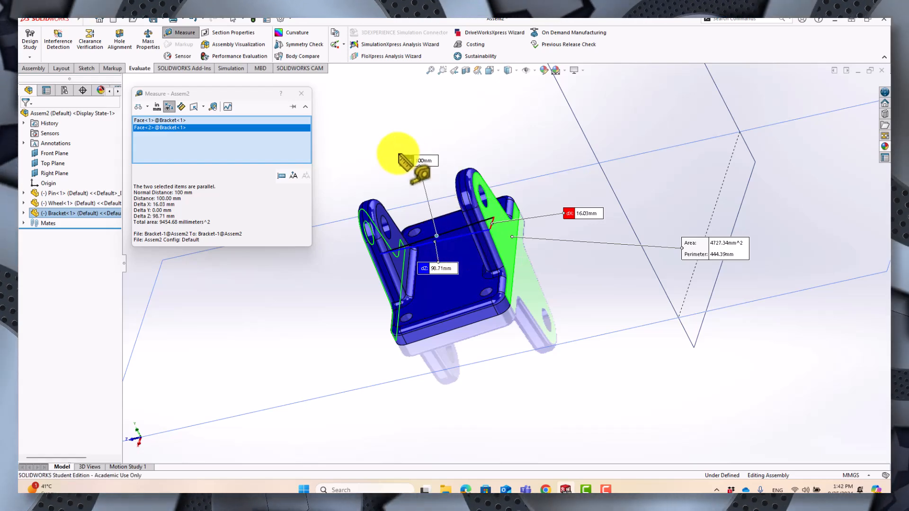
{"action": "middle_click_drag", "start_coordinate": [376, 179], "coordinate": [424, 148]}
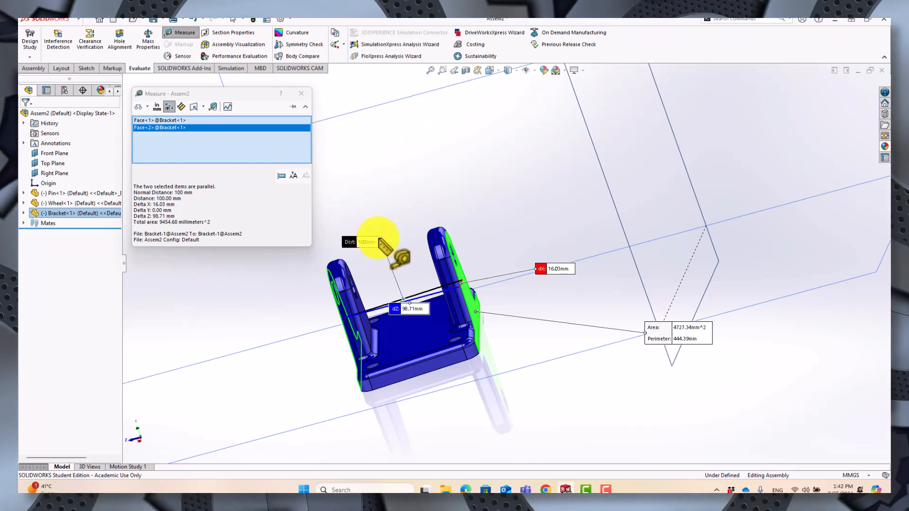
{"action": "left_click", "coordinate": [301, 94]}
{"action": "middle_click_drag", "start_coordinate": [330, 132], "coordinate": [412, 195]}
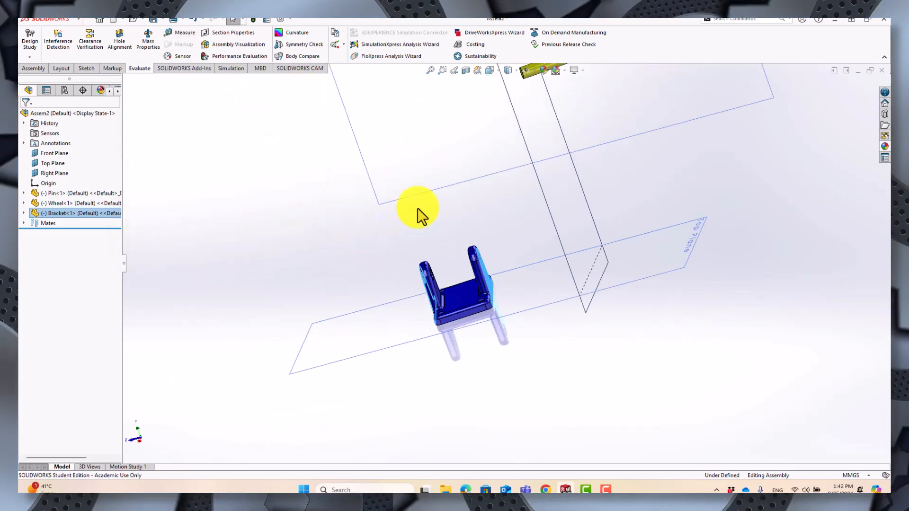
- Start a mate between the outer side face of the bracket's lug farther from the Front Plane and the assembly's Front Plane
{"action": "middle_click_drag", "start_coordinate": [446, 236], "coordinate": [482, 259]}
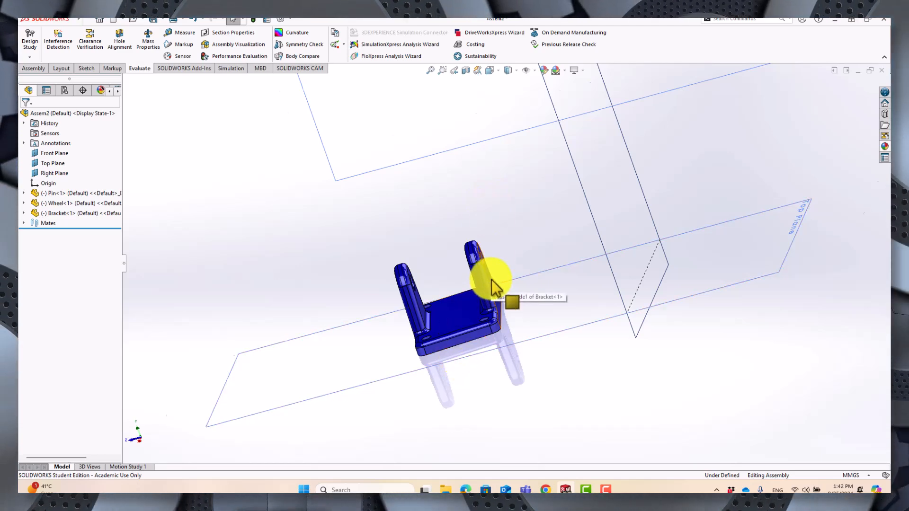
{"action": "scroll", "coordinate": [492, 280], "scroll_direction": "down", "scroll_amount": 3}
{"action": "scroll", "coordinate": [488, 271], "scroll_direction": "down", "scroll_amount": 2}
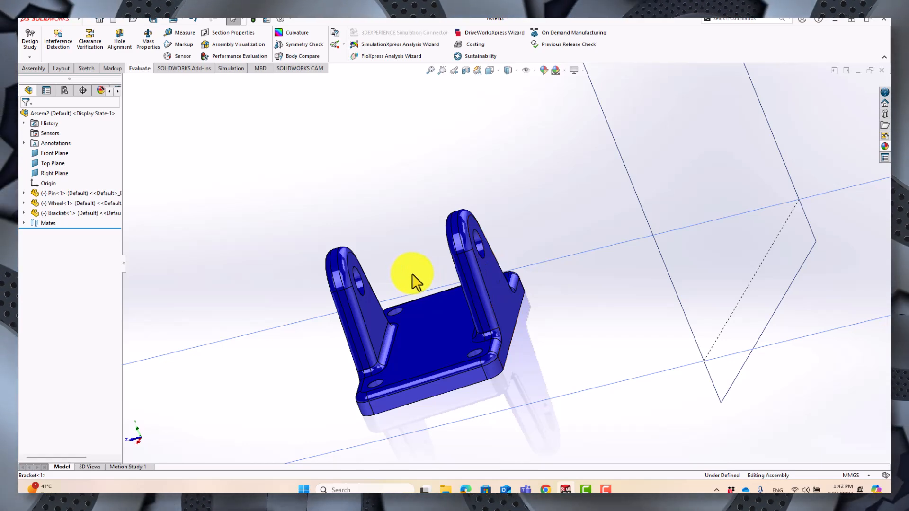
{"action": "scroll", "coordinate": [407, 275], "scroll_direction": "up", "scroll_amount": 4}
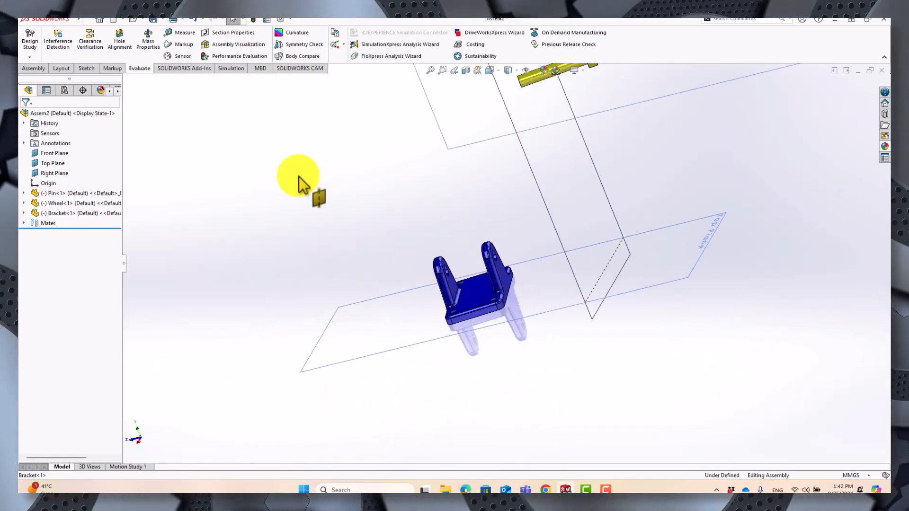
{"action": "left_click", "coordinate": [34, 69]}
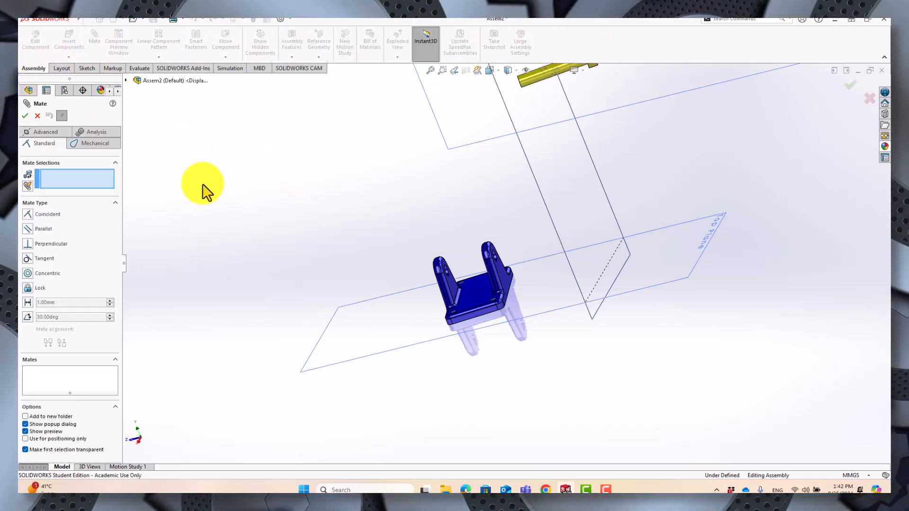
{"action": "middle_click_drag", "start_coordinate": [470, 257], "coordinate": [430, 314]}
{"action": "left_click", "coordinate": [420, 322]}
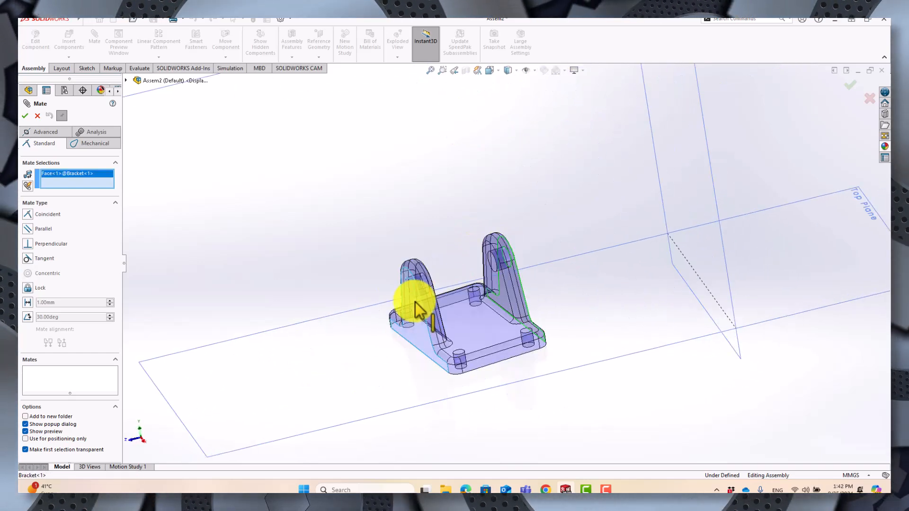
{"action": "right_click", "coordinate": [93, 172]}
{"action": "left_click", "coordinate": [111, 180]}
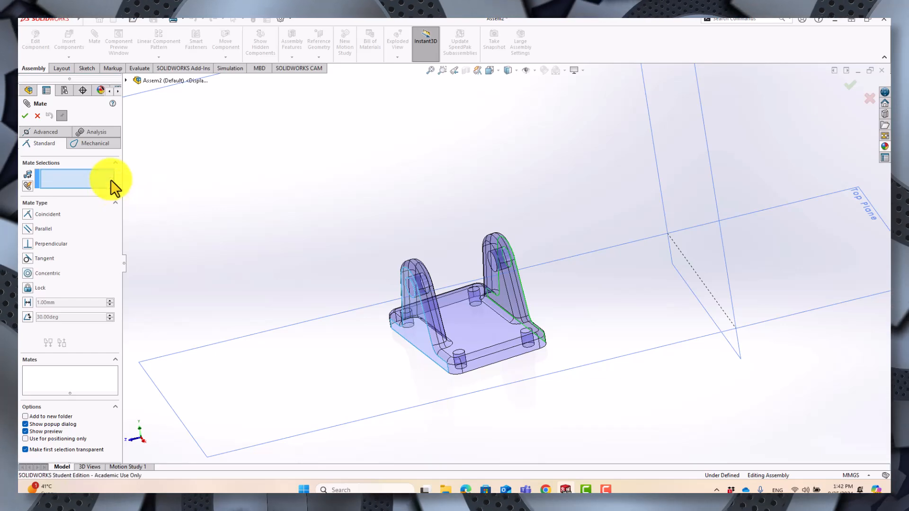
{"action": "left_click", "coordinate": [410, 323]}
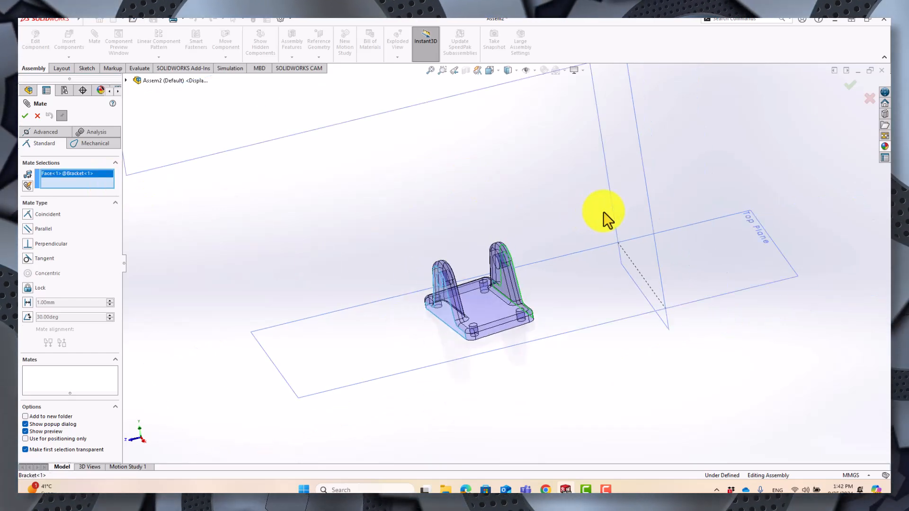
{"action": "left_click", "coordinate": [614, 210]}
{"action": "middle_click_drag", "start_coordinate": [608, 213], "coordinate": [583, 203]}
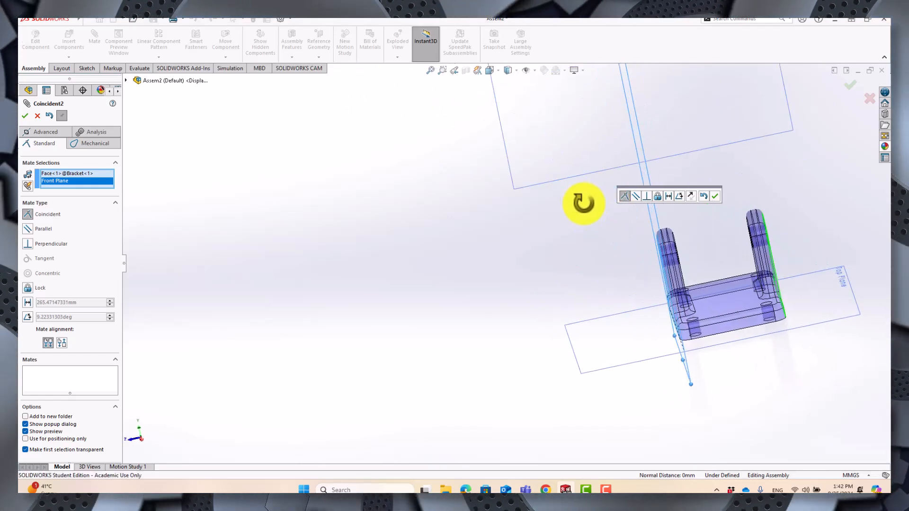
- Make the mate between the bracket's outer side face and the assembly's Front Plane a 50 mm distance mate, and accept it
{"action": "left_click", "coordinate": [669, 196]}
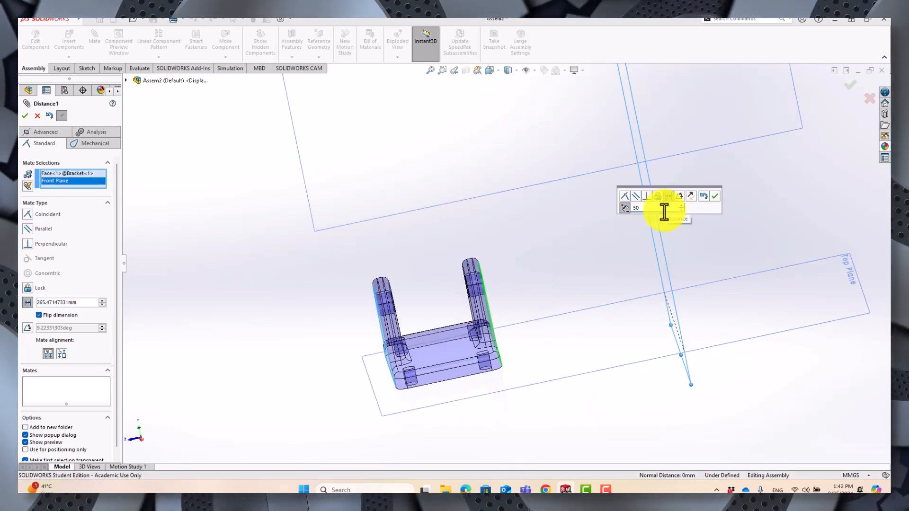
{"action": "type", "text": "50"}
{"action": "key", "text": "Return"}
{"action": "middle_click_drag", "start_coordinate": [770, 208], "coordinate": [597, 257]}
{"action": "scroll", "coordinate": [482, 360], "scroll_direction": "up", "scroll_amount": 1}
{"action": "middle_click_drag", "start_coordinate": [482, 359], "coordinate": [410, 371]}
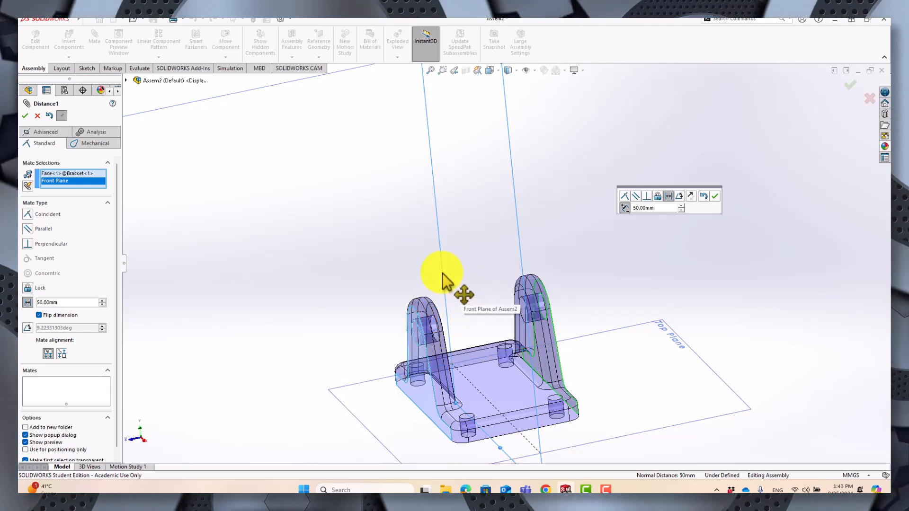
{"action": "scroll", "coordinate": [379, 277], "scroll_direction": "up", "scroll_amount": 2}
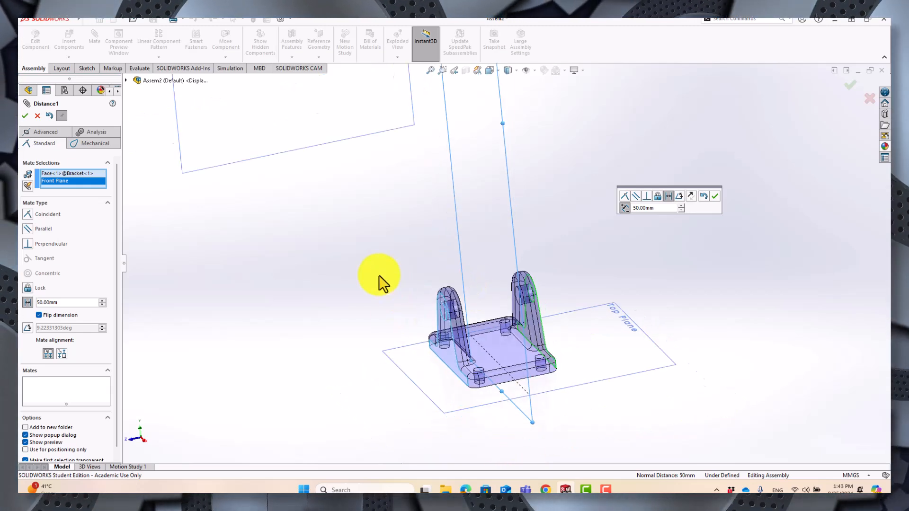
{"action": "scroll", "coordinate": [467, 355], "scroll_direction": "down", "scroll_amount": 2}
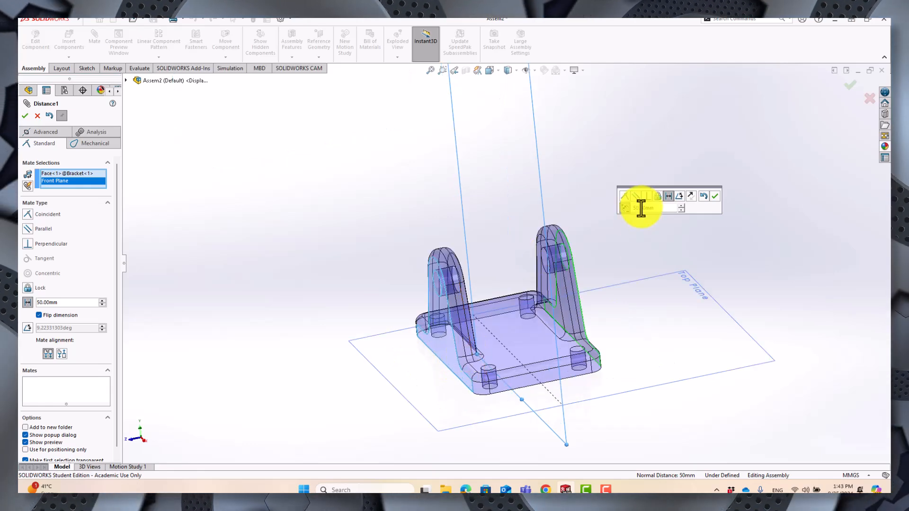
{"action": "middle_click_drag", "start_coordinate": [620, 260], "coordinate": [630, 278]}
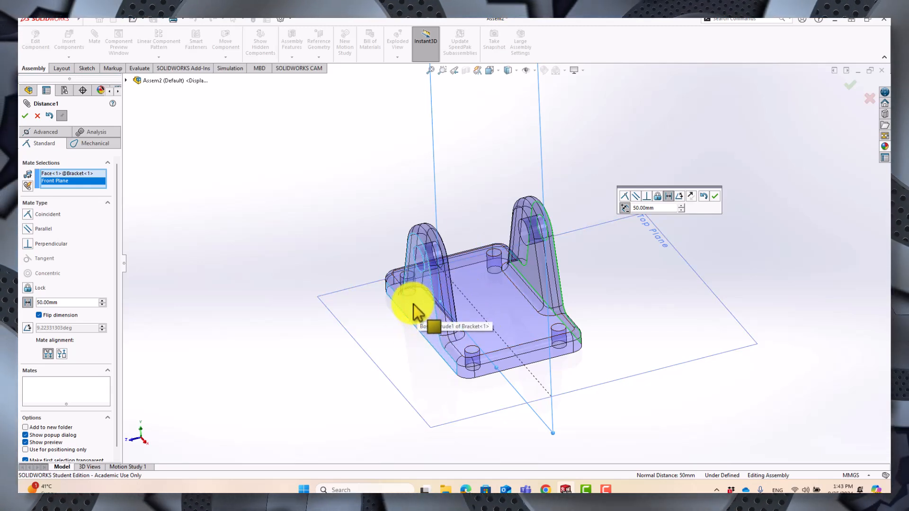
{"action": "left_click", "coordinate": [715, 196]}
- Try moving the bracket while the distance mate to the Front Plane is in place, and finish mating
{"action": "scroll", "coordinate": [578, 211], "scroll_direction": "up", "scroll_amount": 3}
{"action": "mouse_move", "coordinate": [578, 211]}
{"action": "middle_mouse_down"}
{"action": "mouse_move", "coordinate": [560, 165]}
{"action": "mouse_move", "coordinate": [567, 220]}
{"action": "middle_mouse_up"}
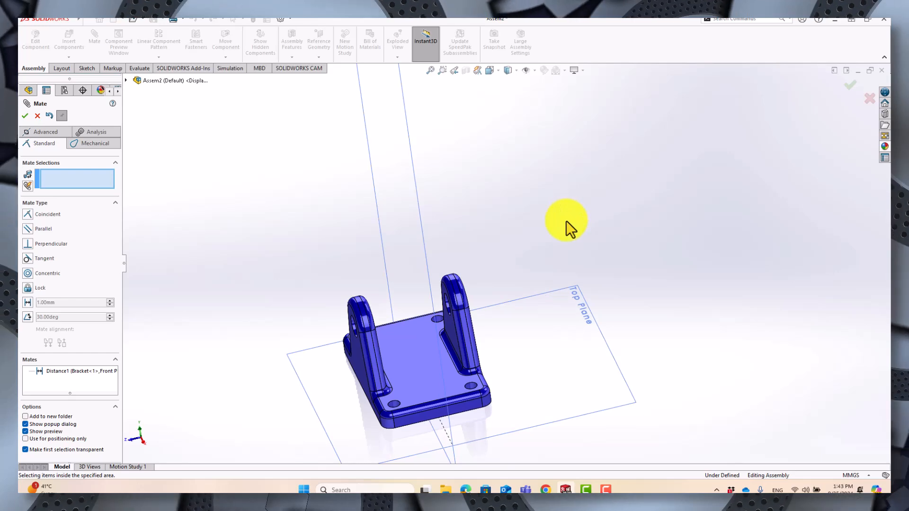
{"action": "scroll", "coordinate": [567, 219], "scroll_direction": "up", "scroll_amount": 3}
{"action": "scroll", "coordinate": [458, 334], "scroll_direction": "down", "scroll_amount": 3}
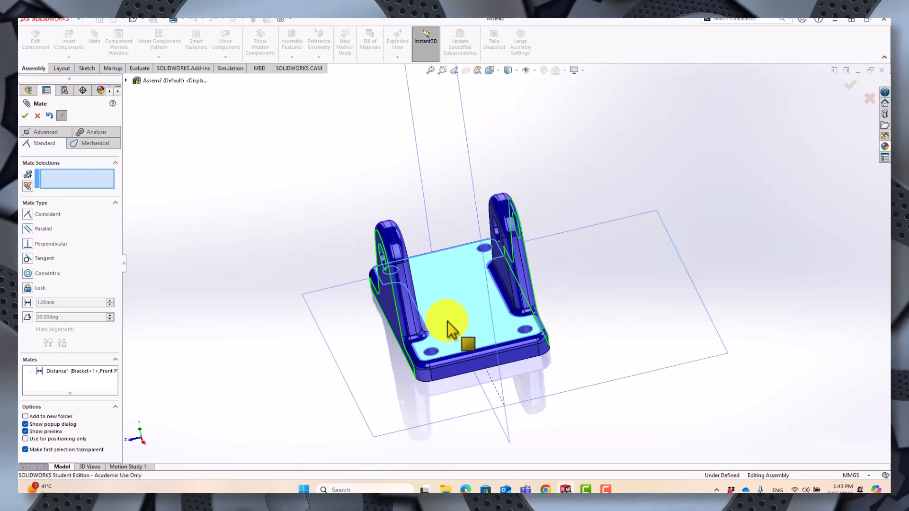
{"action": "left_click_drag", "start_coordinate": [449, 332], "coordinate": [443, 332]}
{"action": "middle_click_drag", "start_coordinate": [443, 332], "coordinate": [468, 343]}
{"action": "mouse_move", "coordinate": [480, 348]}
{"action": "left_mouse_down"}
{"action": "mouse_move", "coordinate": [476, 299]}
{"action": "mouse_move", "coordinate": [515, 349]}
{"action": "mouse_move", "coordinate": [477, 305]}
{"action": "mouse_move", "coordinate": [327, 240]}
{"action": "mouse_move", "coordinate": [524, 381]}
{"action": "mouse_move", "coordinate": [480, 375]}
{"action": "mouse_move", "coordinate": [432, 304]}
{"action": "mouse_move", "coordinate": [463, 345]}
{"action": "mouse_move", "coordinate": [458, 339]}
{"action": "left_mouse_up"}
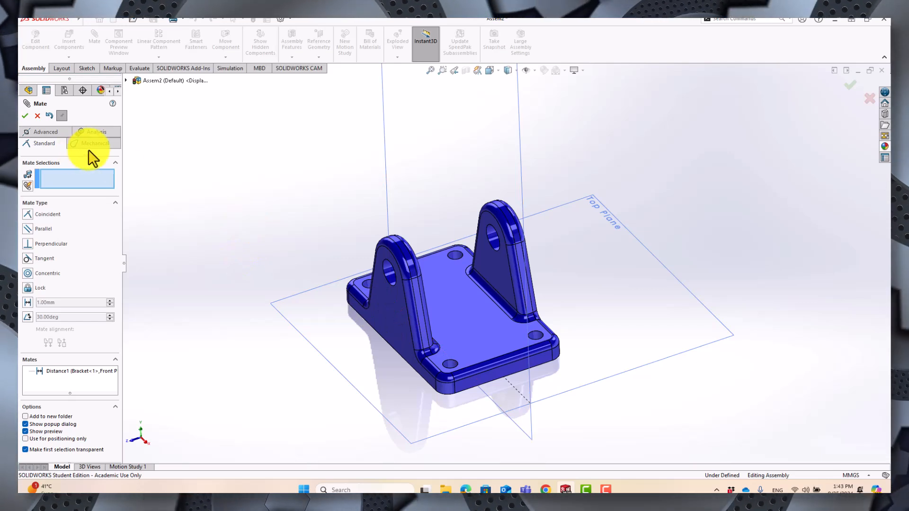
{"action": "left_click", "coordinate": [26, 116]}
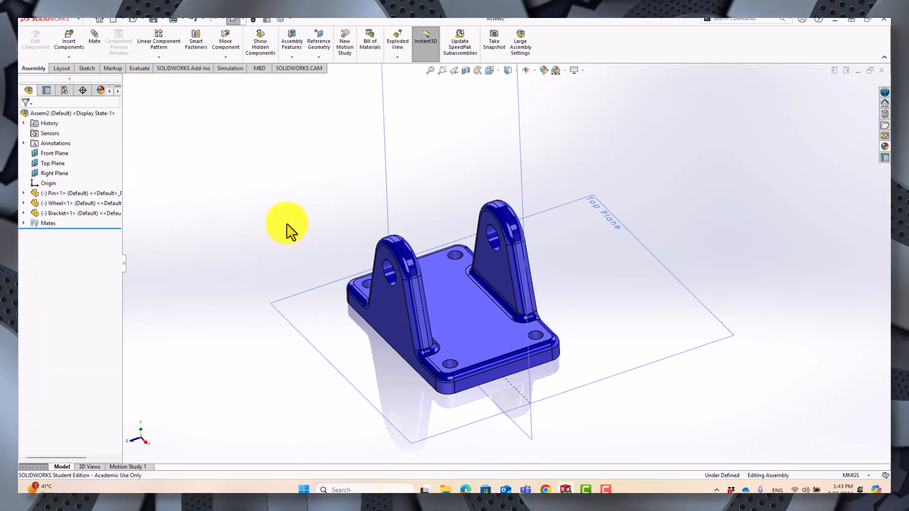
- Examine the bracket's position relative to the Front, Top and Right planes and the loose wheel and pin
{"action": "key", "text": "f"}
{"action": "middle_click_drag", "start_coordinate": [455, 219], "coordinate": [420, 185]}
{"action": "scroll", "coordinate": [469, 180], "scroll_direction": "down", "scroll_amount": 3}
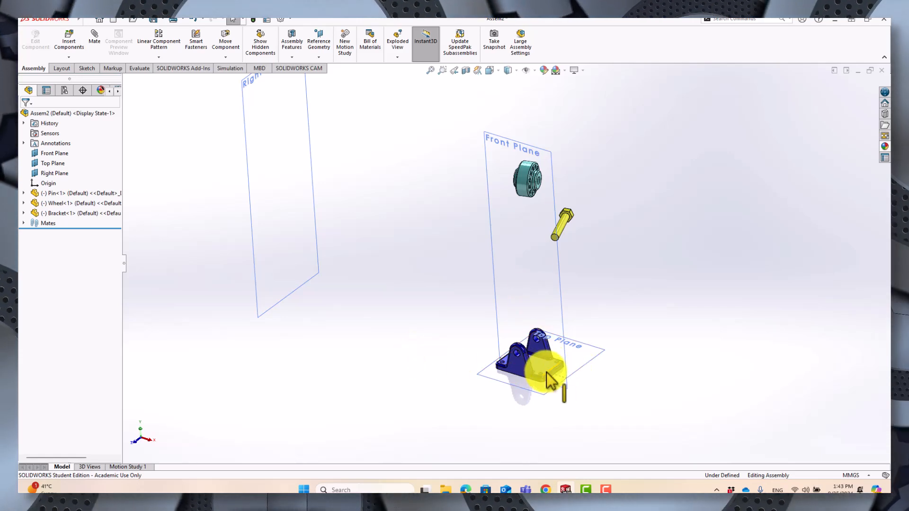
{"action": "scroll", "coordinate": [503, 341], "scroll_direction": "down", "scroll_amount": 5}
{"action": "middle_click_drag", "start_coordinate": [503, 341], "coordinate": [463, 257]}
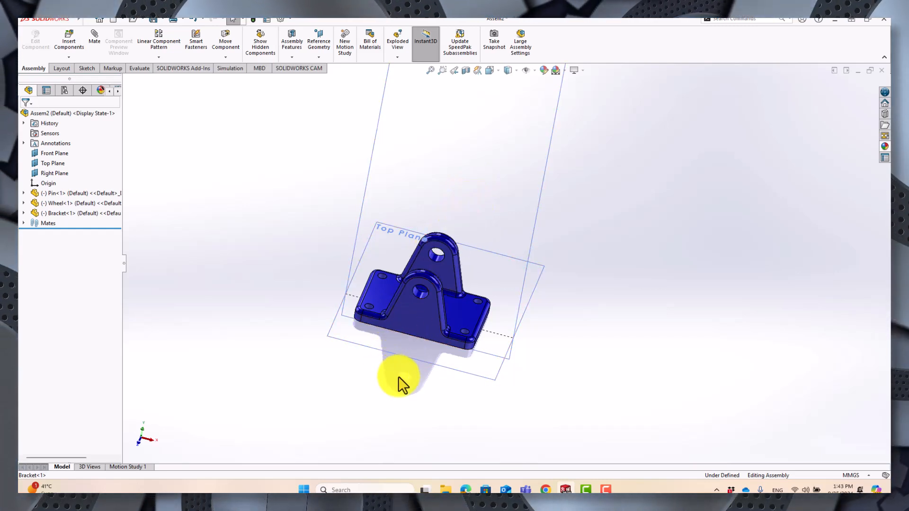
{"action": "middle_click_drag", "start_coordinate": [409, 362], "coordinate": [414, 235]}
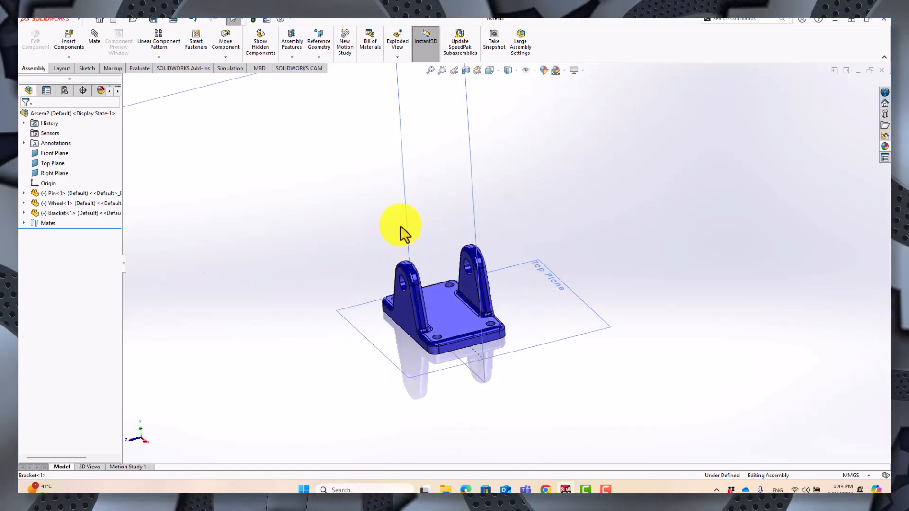
{"action": "scroll", "coordinate": [400, 233], "scroll_direction": "down", "scroll_amount": 2}
{"action": "scroll", "coordinate": [445, 199], "scroll_direction": "up", "scroll_amount": 2}
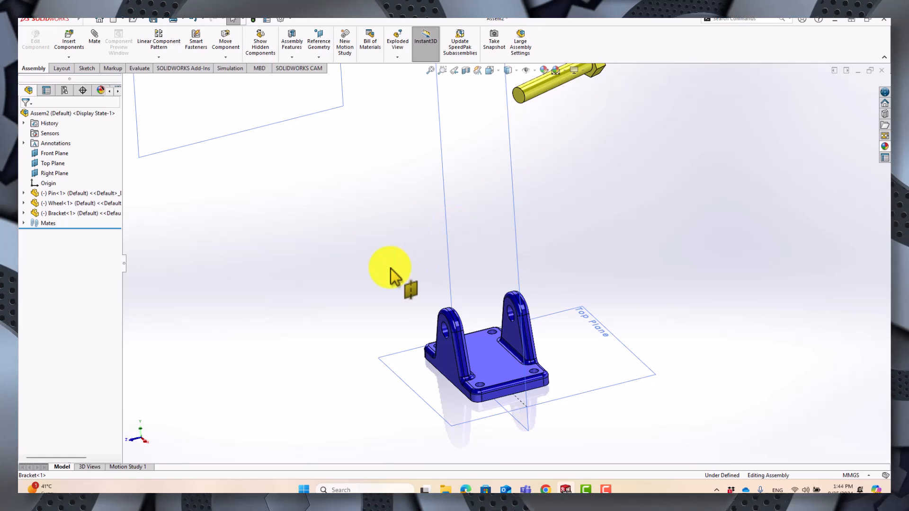
{"action": "scroll", "coordinate": [401, 260], "scroll_direction": "down", "scroll_amount": 4}
{"action": "scroll", "coordinate": [502, 204], "scroll_direction": "down", "scroll_amount": 2}
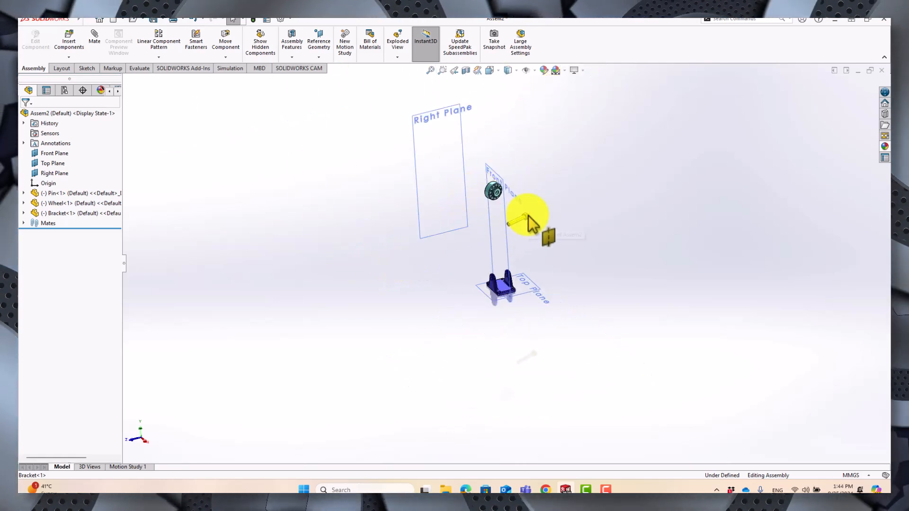
{"action": "scroll", "coordinate": [527, 216], "scroll_direction": "up", "scroll_amount": 3}
{"action": "middle_click_drag", "start_coordinate": [388, 263], "coordinate": [429, 234]}
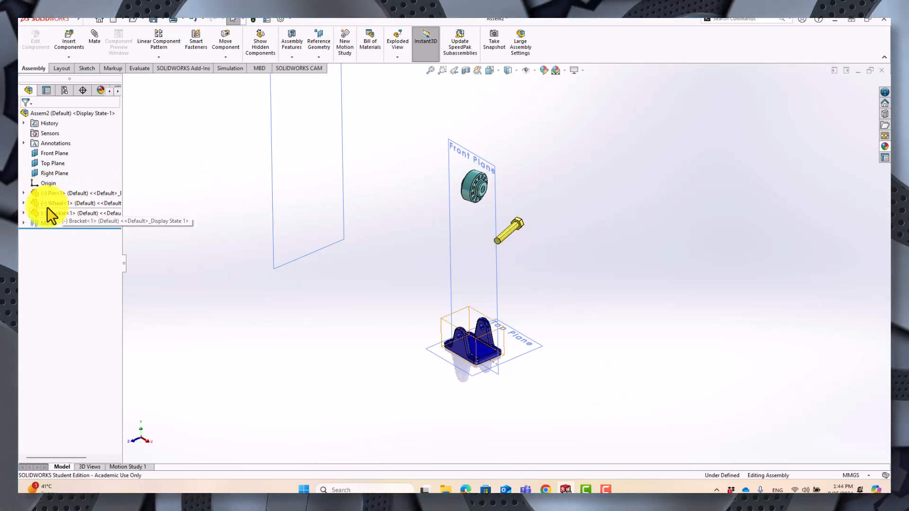
- Review the feature lists of the pin, wheel and bracket, including their own reference planes, and collapse them again
{"action": "left_click", "coordinate": [24, 194]}
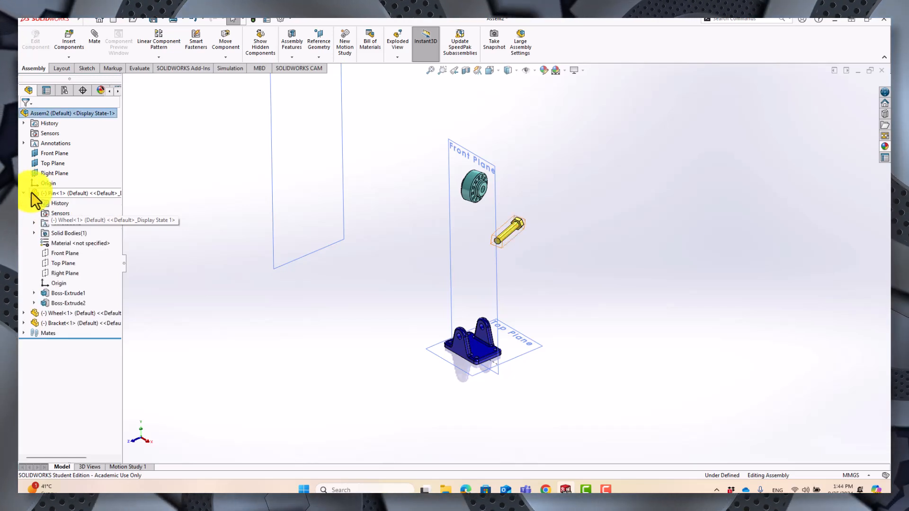
{"action": "left_click", "coordinate": [23, 314]}
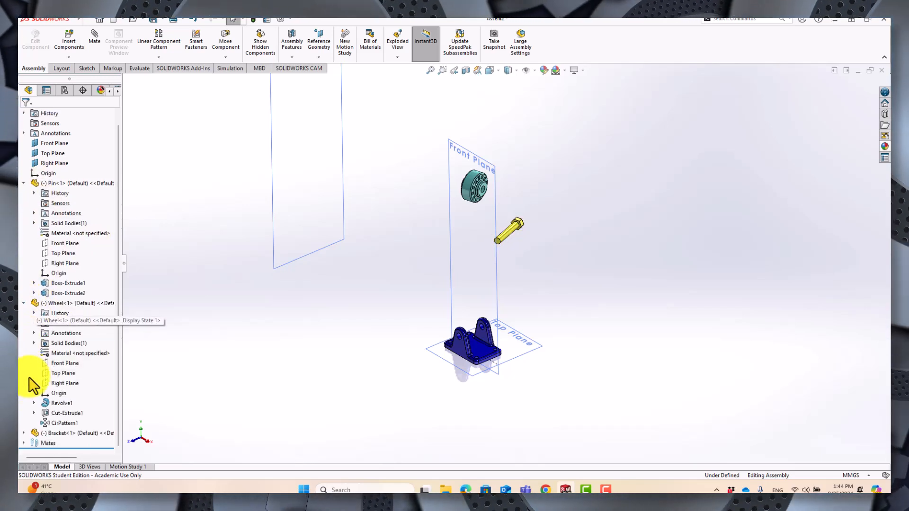
{"action": "left_click", "coordinate": [23, 443]}
{"action": "scroll", "coordinate": [41, 250], "scroll_direction": "up", "scroll_amount": 5}
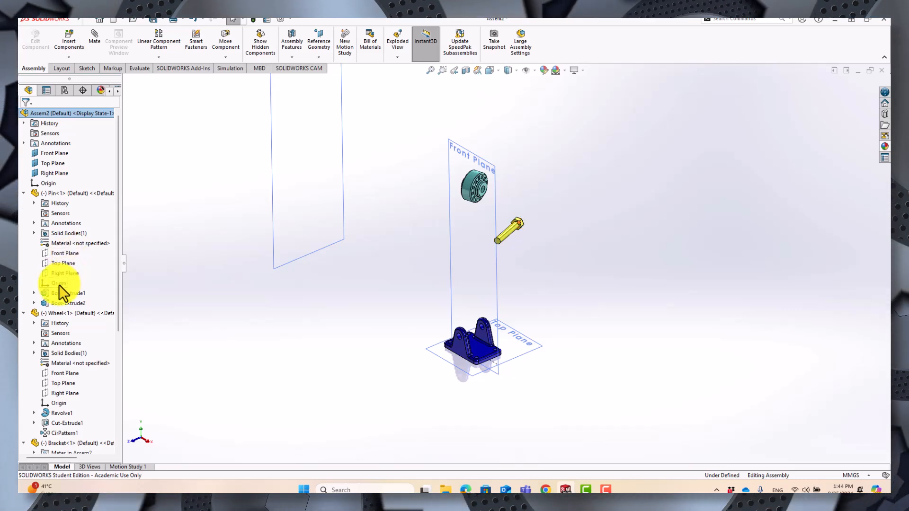
{"action": "scroll", "coordinate": [59, 283], "scroll_direction": "down", "scroll_amount": 3}
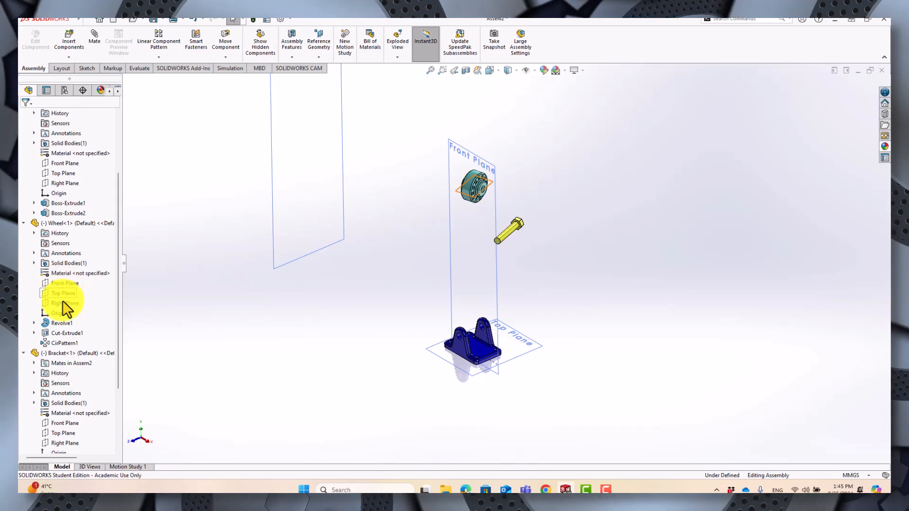
{"action": "scroll", "coordinate": [57, 315], "scroll_direction": "down", "scroll_amount": 3}
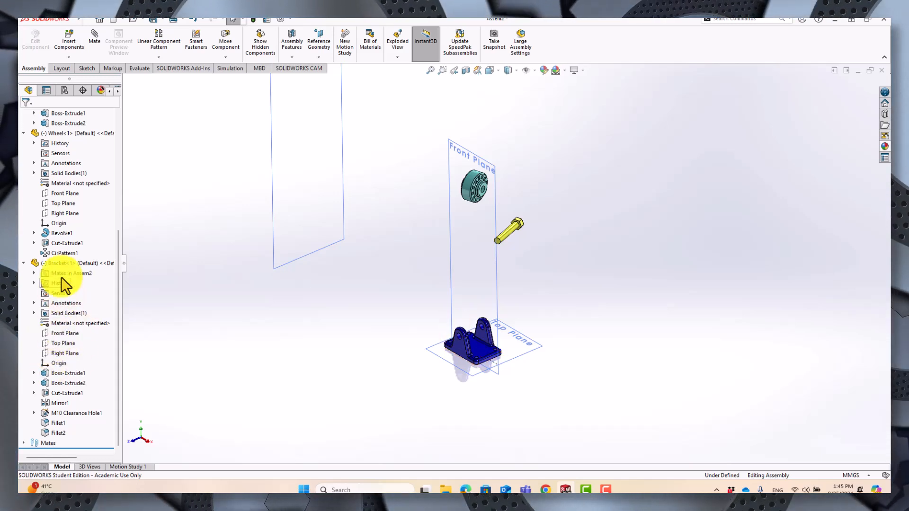
{"action": "left_click", "coordinate": [22, 263]}
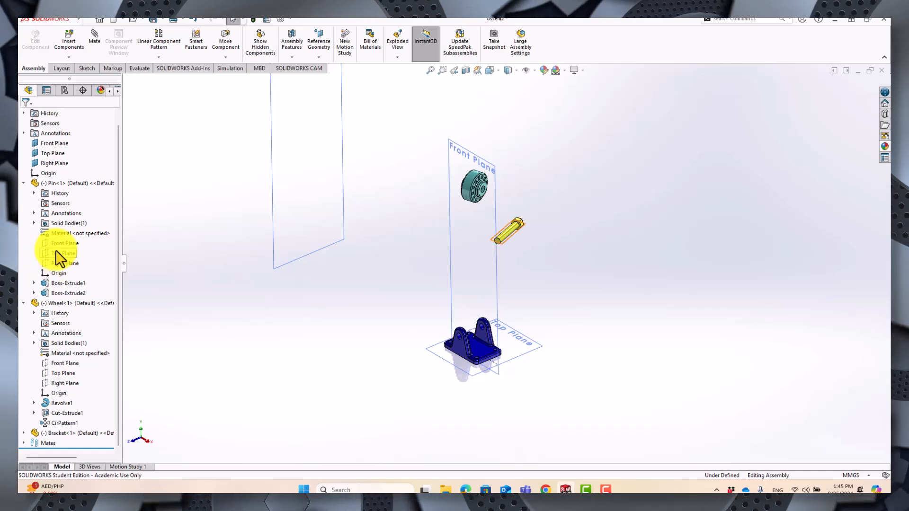
{"action": "scroll", "coordinate": [54, 230], "scroll_direction": "up", "scroll_amount": 1}
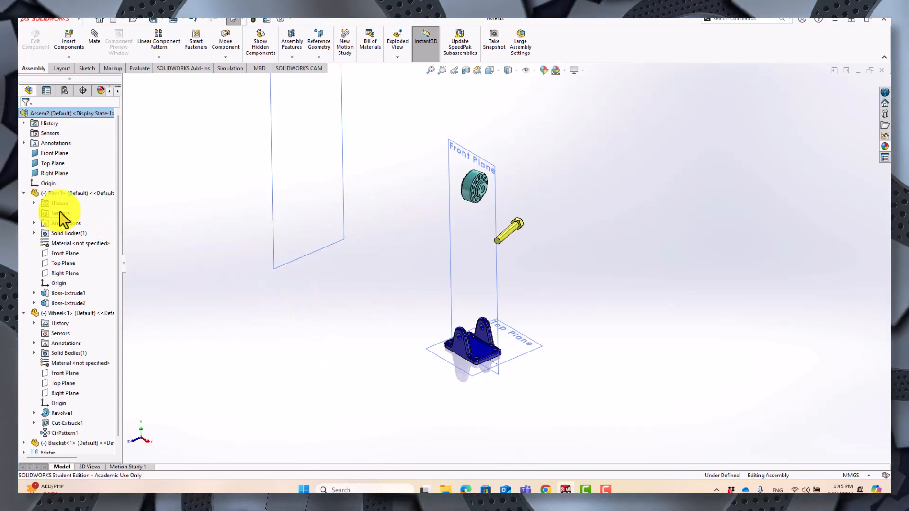
{"action": "left_click", "coordinate": [23, 193]}
{"action": "left_click", "coordinate": [23, 203]}
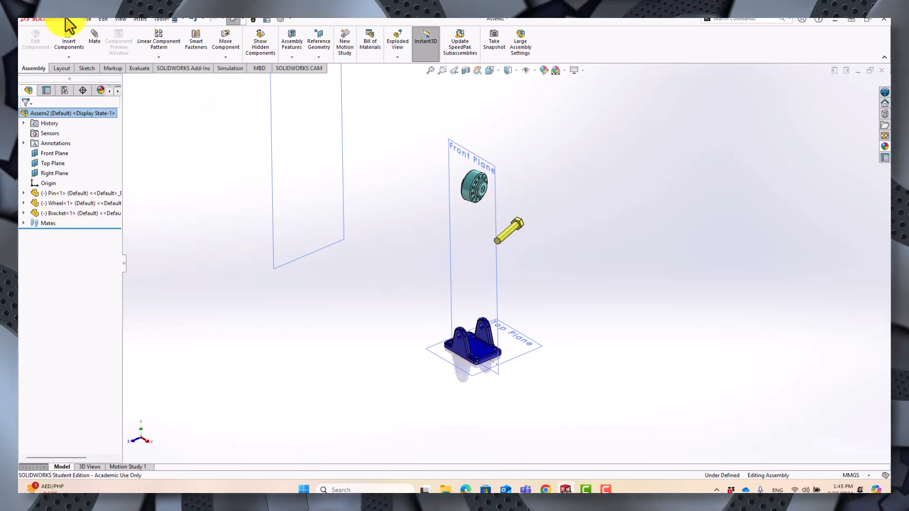
{"action": "left_click", "coordinate": [87, 19]}
{"action": "left_click", "coordinate": [299, 145]}
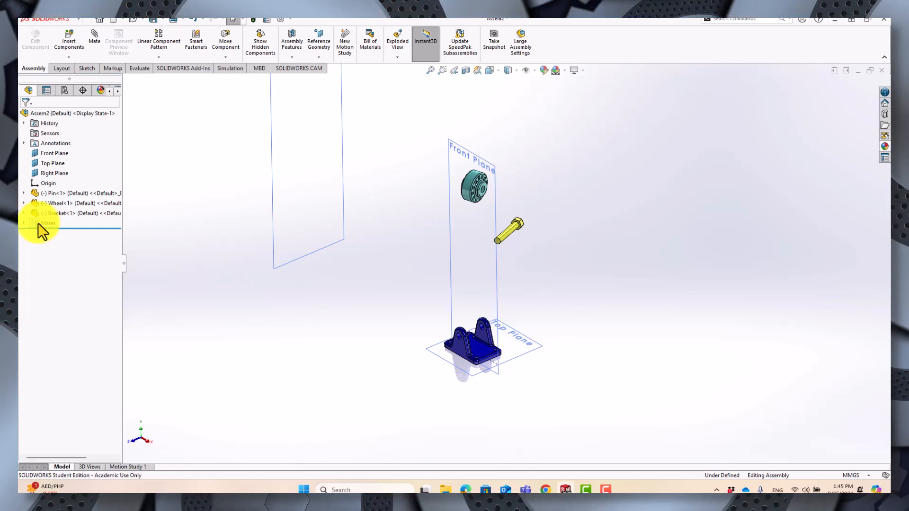
- List the assembly's mates and highlight the distance mate to examine the bracket face and Front Plane it uses
{"action": "left_click", "coordinate": [23, 223]}
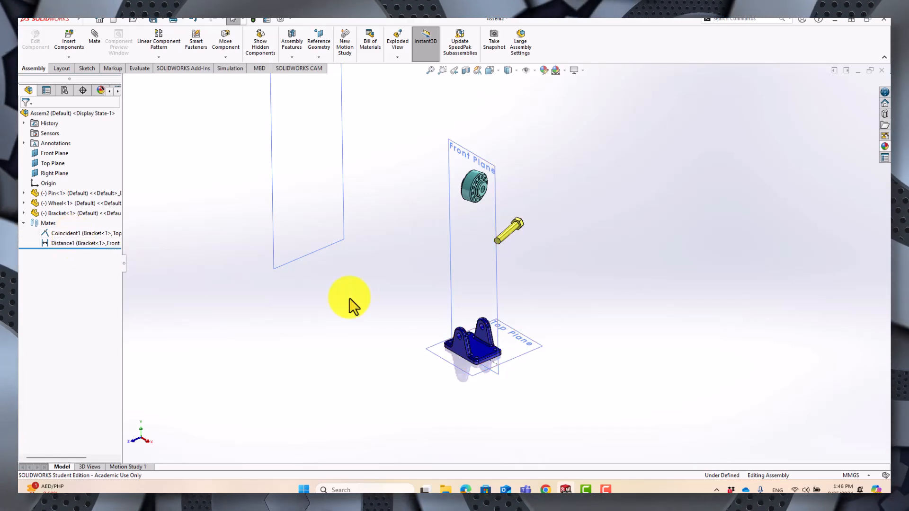
{"action": "scroll", "coordinate": [515, 342], "scroll_direction": "down", "scroll_amount": 6}
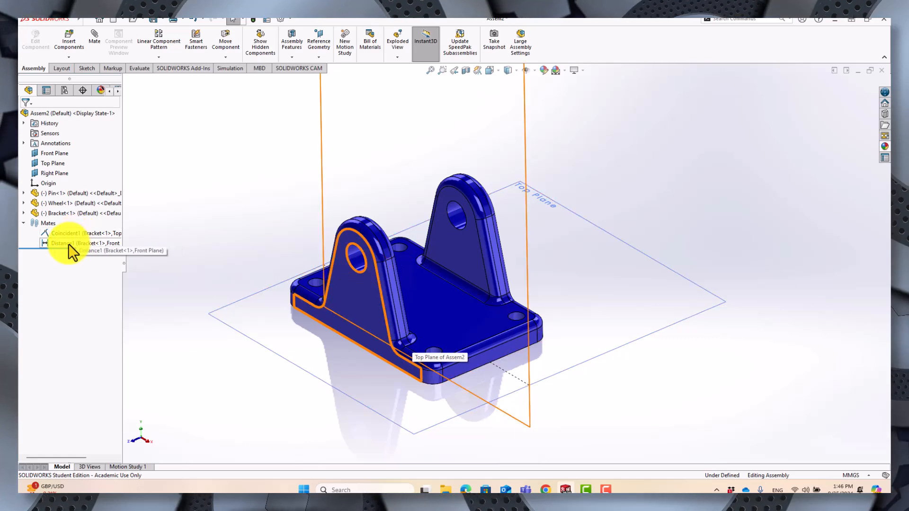
{"action": "left_click", "coordinate": [68, 243]}
{"action": "scroll", "coordinate": [203, 260], "scroll_direction": "up", "scroll_amount": 3}
{"action": "middle_click_drag", "start_coordinate": [204, 260], "coordinate": [234, 259]}
{"action": "scroll", "coordinate": [392, 203], "scroll_direction": "up", "scroll_amount": 5}
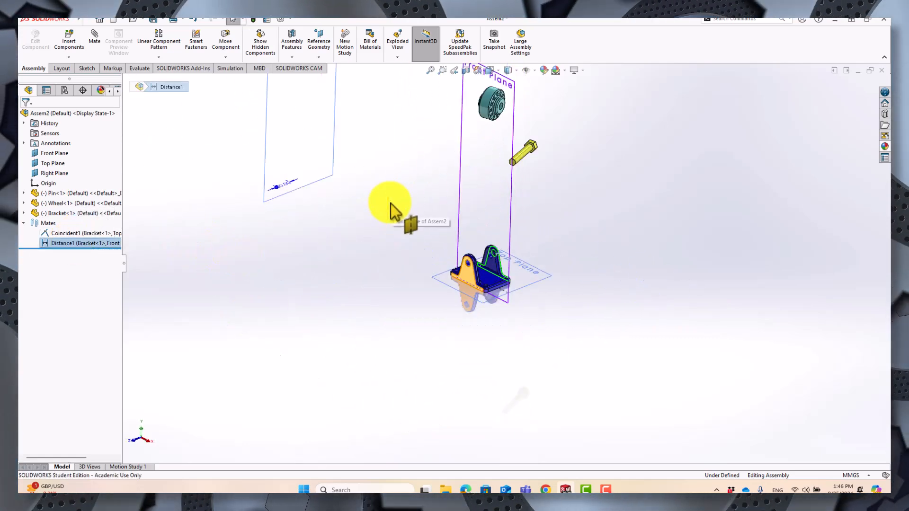
{"action": "scroll", "coordinate": [537, 131], "scroll_direction": "down", "scroll_amount": 3}
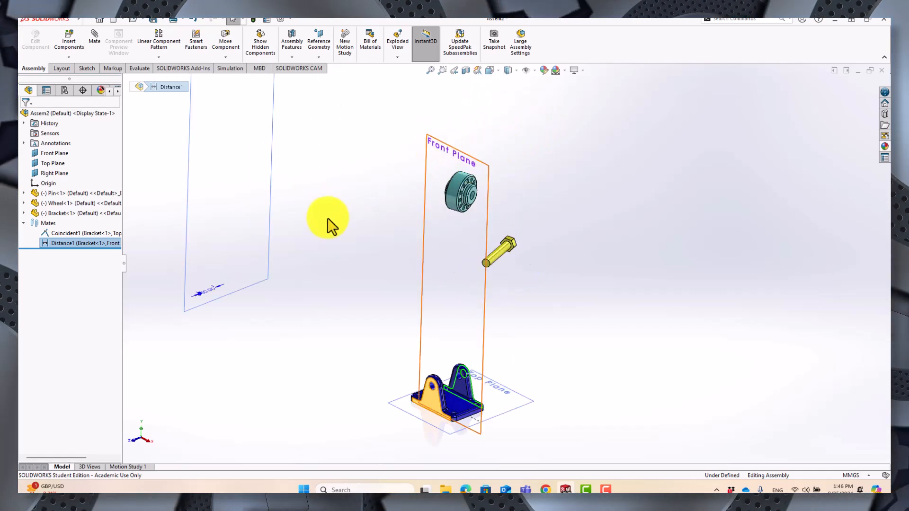
- Highlight the coincident mate and examine the bracket's bottom face against the Top Plane from below, and clear the selection
{"action": "left_click", "coordinate": [70, 233]}
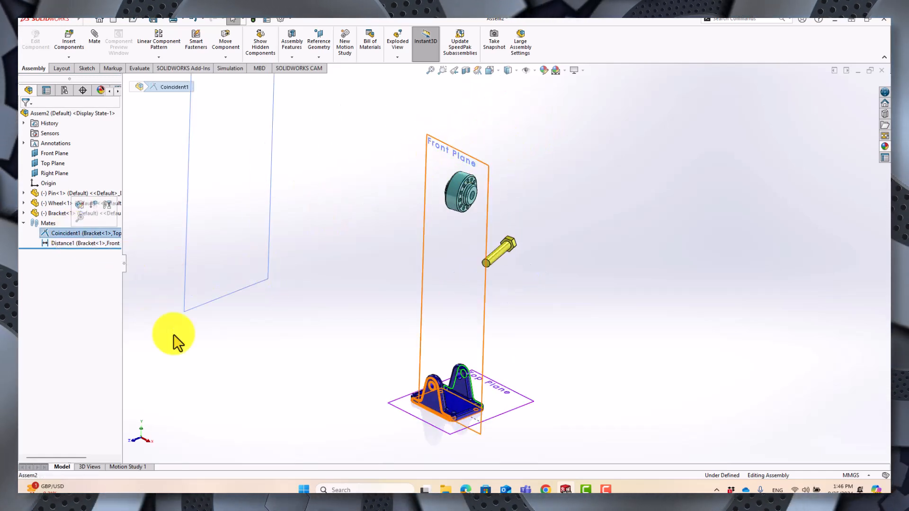
{"action": "scroll", "coordinate": [366, 400], "scroll_direction": "down", "scroll_amount": 2}
{"action": "middle_click_drag", "start_coordinate": [568, 440], "coordinate": [507, 432]}
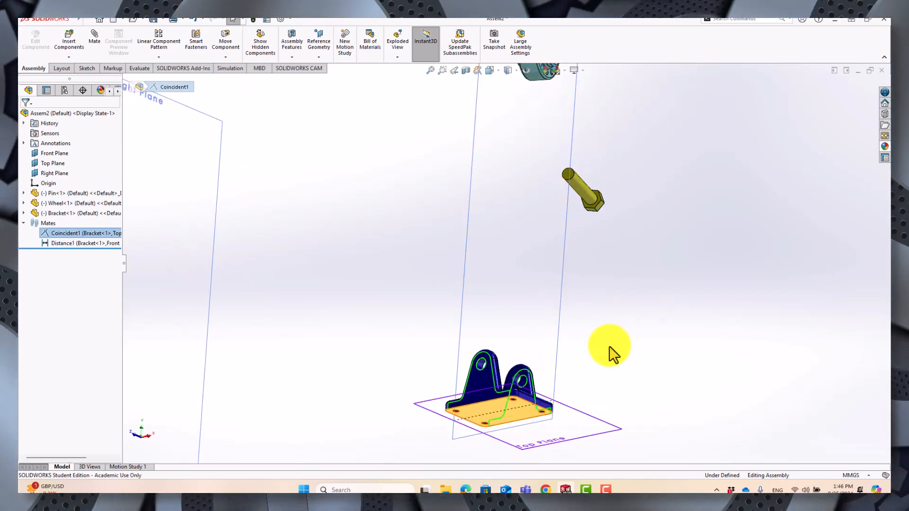
{"action": "scroll", "coordinate": [595, 307], "scroll_direction": "up", "scroll_amount": 3}
{"action": "middle_click_drag", "start_coordinate": [594, 270], "coordinate": [647, 352]}
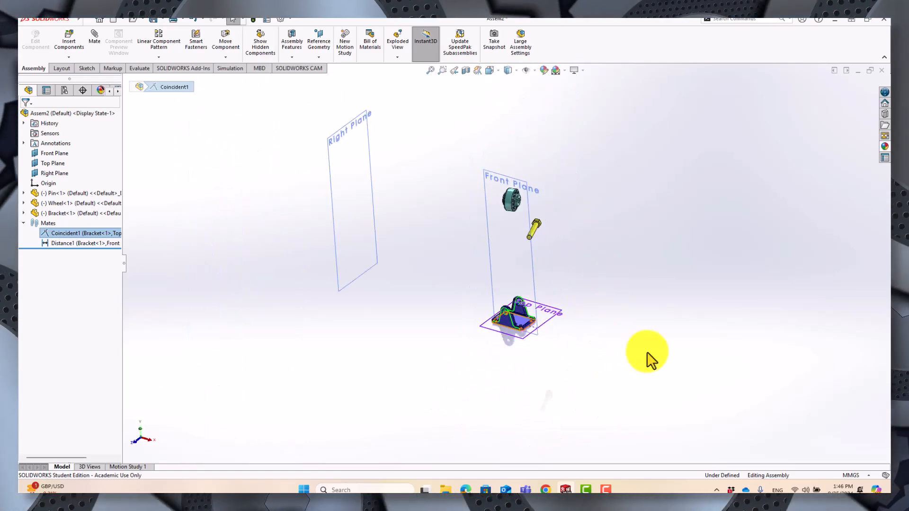
{"action": "scroll", "coordinate": [570, 262], "scroll_direction": "down", "scroll_amount": 3}
{"action": "left_click", "coordinate": [570, 262]}
- Delete the distance mate between the bracket and the Front Plane, and collapse the list of mates
{"action": "left_click", "coordinate": [75, 245]}
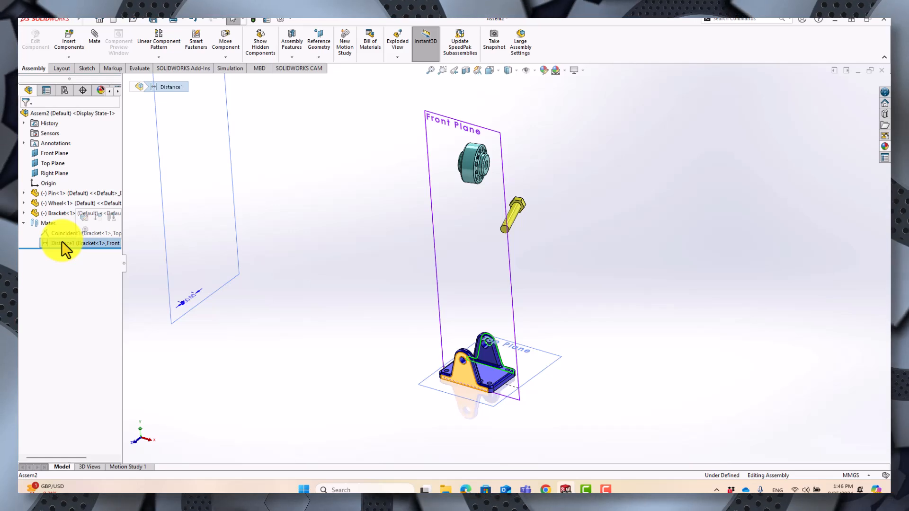
{"action": "key", "text": "Delete"}
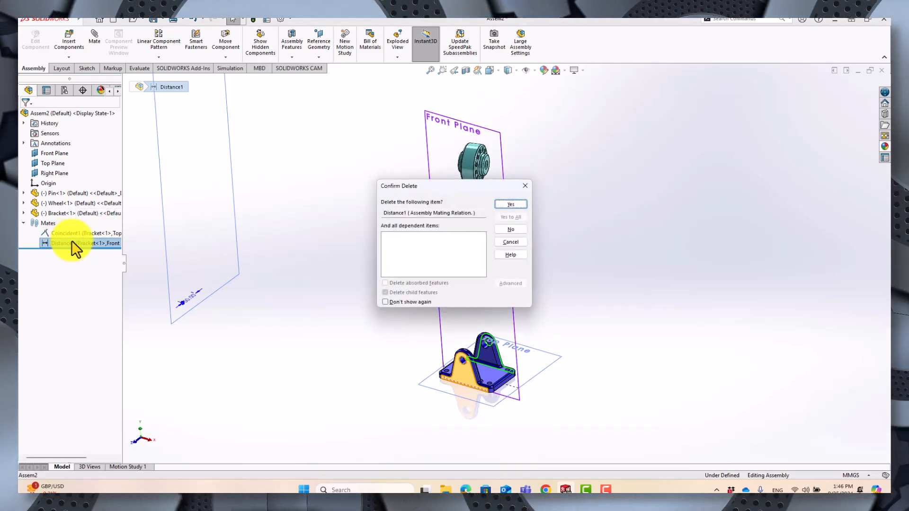
{"action": "left_click", "coordinate": [512, 205]}
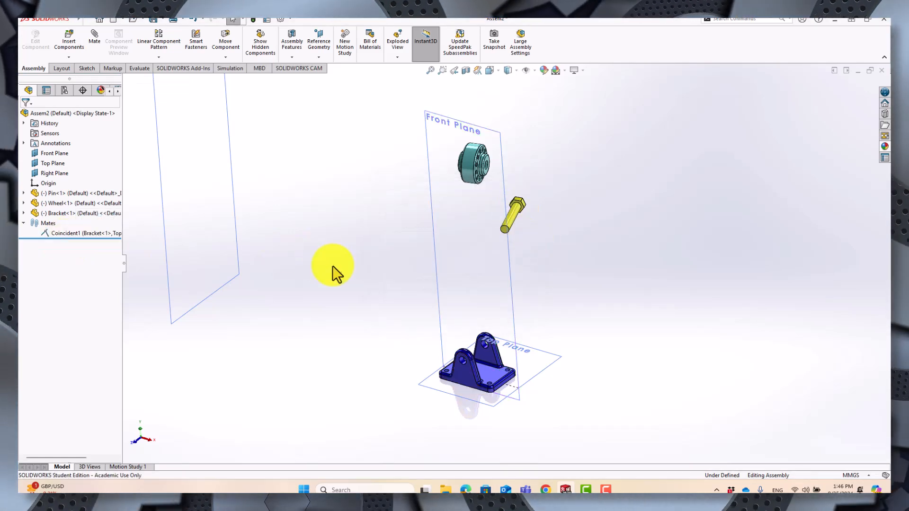
{"action": "left_click", "coordinate": [23, 223]}
- Slide the bracket along the Top Plane, away from the Front Plane and clear of the Top Plane's outline
{"action": "left_click_drag", "start_coordinate": [490, 370], "coordinate": [308, 398]}
{"action": "left_click", "coordinate": [314, 305]}
{"action": "scroll", "coordinate": [391, 302], "scroll_direction": "up", "scroll_amount": 4}
{"action": "middle_click_drag", "start_coordinate": [397, 309], "coordinate": [439, 292]}
{"action": "scroll", "coordinate": [449, 301], "scroll_direction": "down", "scroll_amount": 3}
{"action": "scroll", "coordinate": [456, 307], "scroll_direction": "down", "scroll_amount": 2}
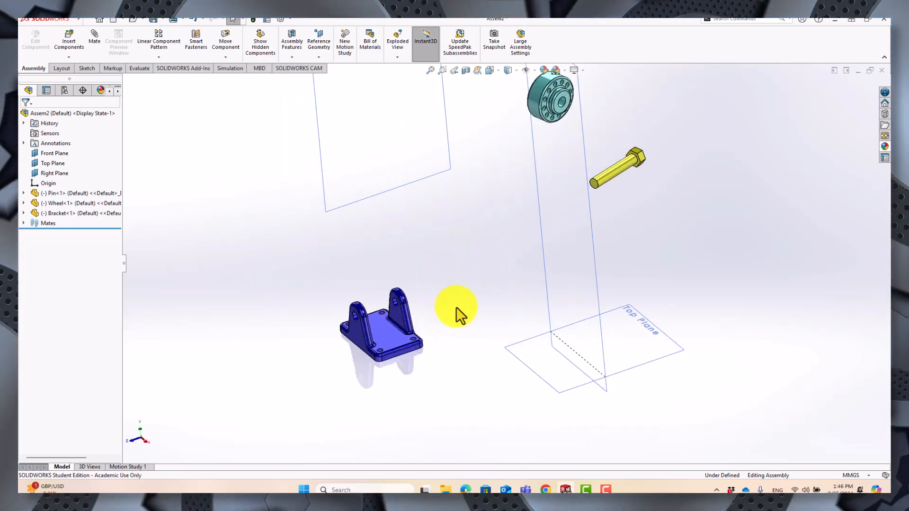
- Expand the bracket's feature list, highlight its own Front Plane and compare it with the assembly's Front Plane
{"action": "scroll", "coordinate": [450, 299], "scroll_direction": "down", "scroll_amount": 2}
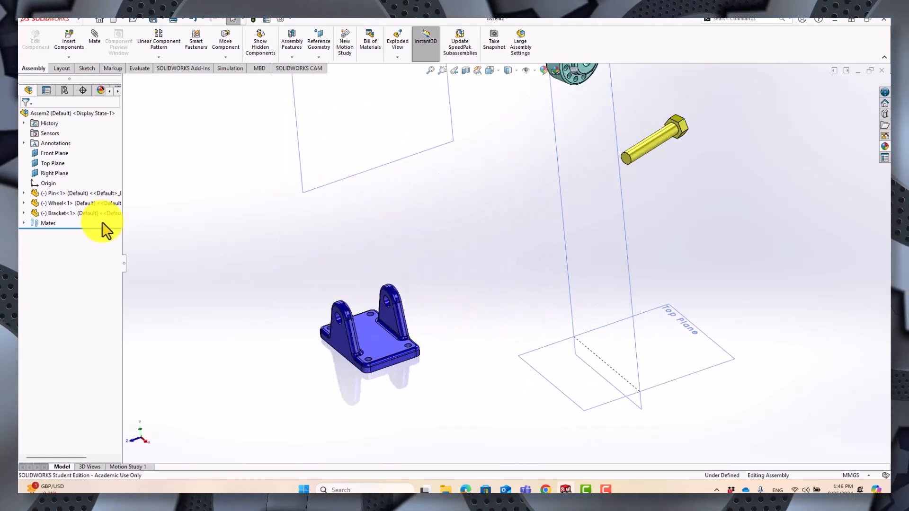
{"action": "left_click", "coordinate": [24, 213]}
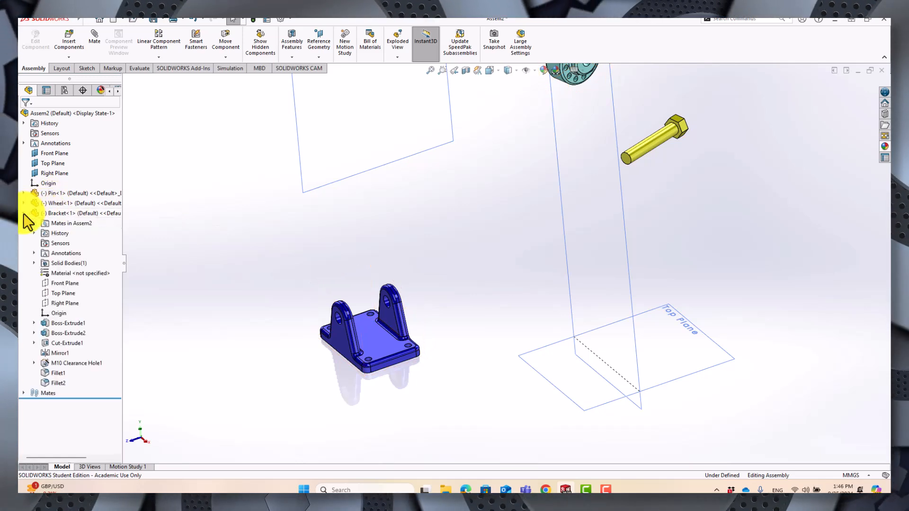
{"action": "left_click", "coordinate": [64, 282]}
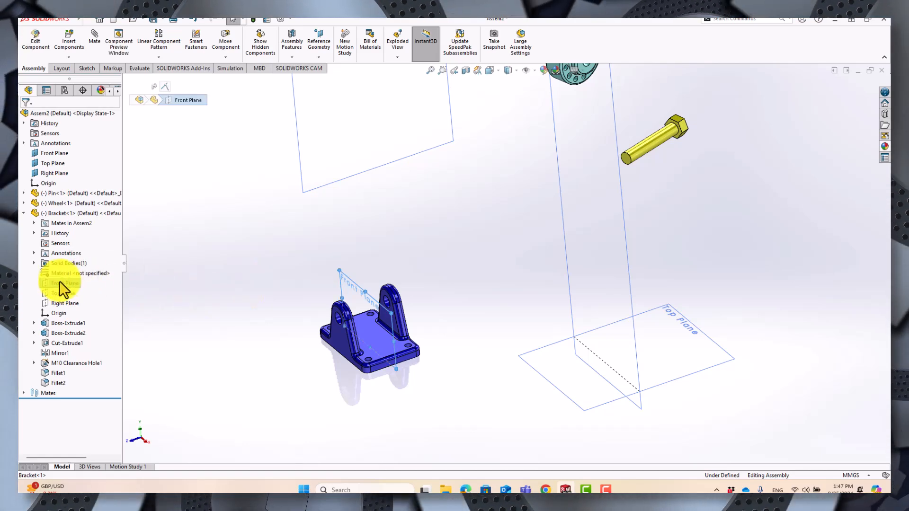
{"action": "middle_click_drag", "start_coordinate": [390, 314], "coordinate": [374, 300]}
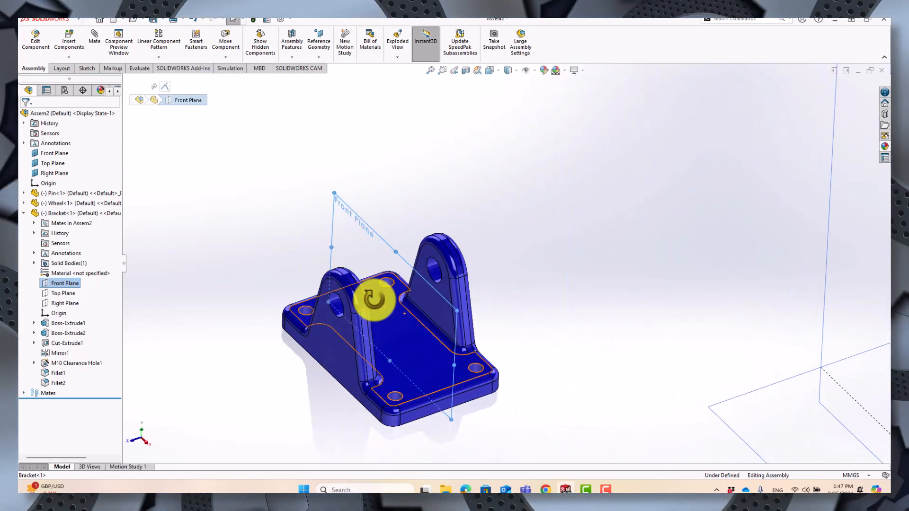
{"action": "scroll", "coordinate": [445, 256], "scroll_direction": "up", "scroll_amount": 4}
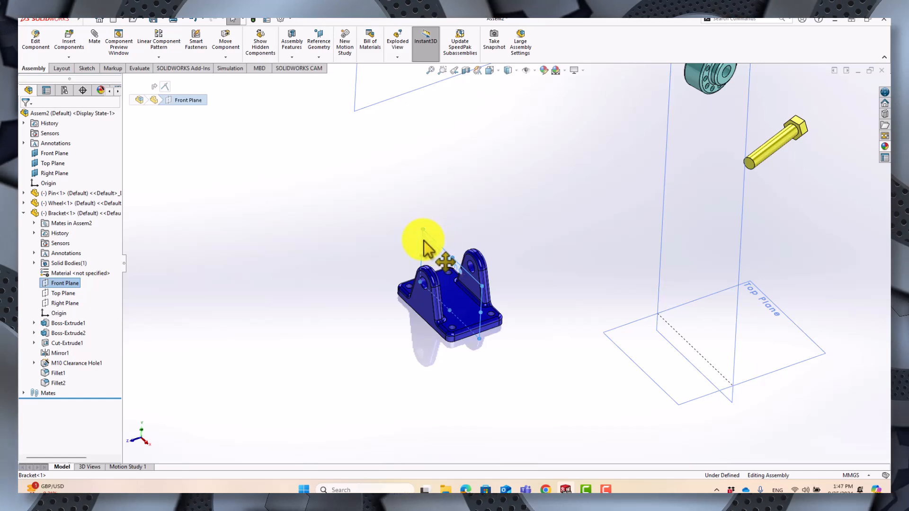
{"action": "scroll", "coordinate": [506, 261], "scroll_direction": "up", "scroll_amount": 4}
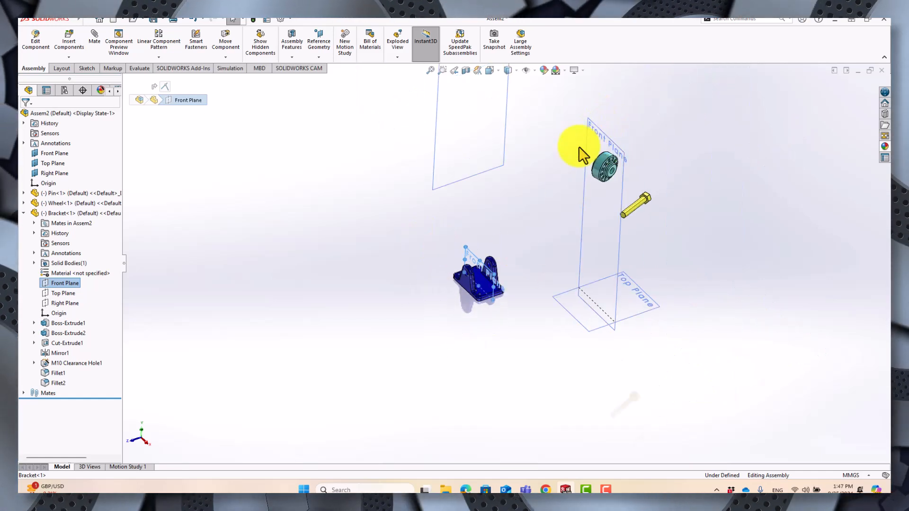
{"action": "scroll", "coordinate": [629, 220], "scroll_direction": "down", "scroll_amount": 3}
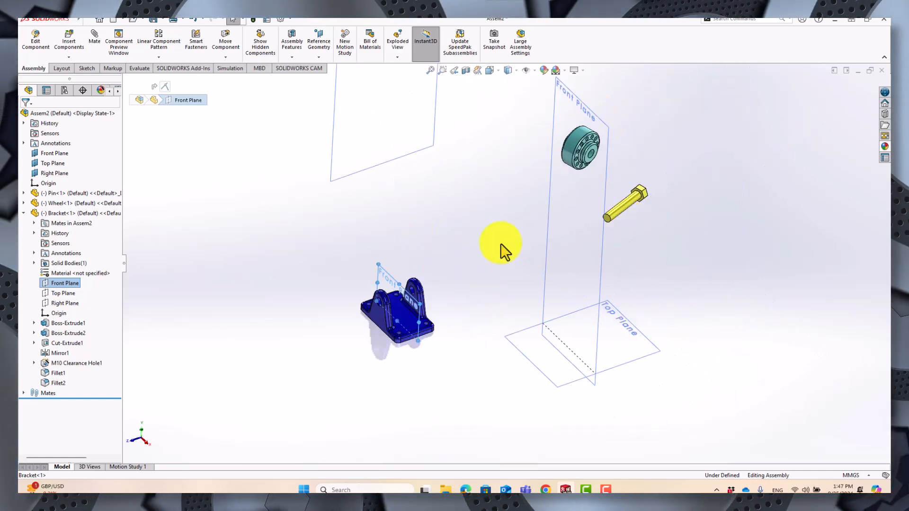
{"action": "left_click", "coordinate": [431, 229]}
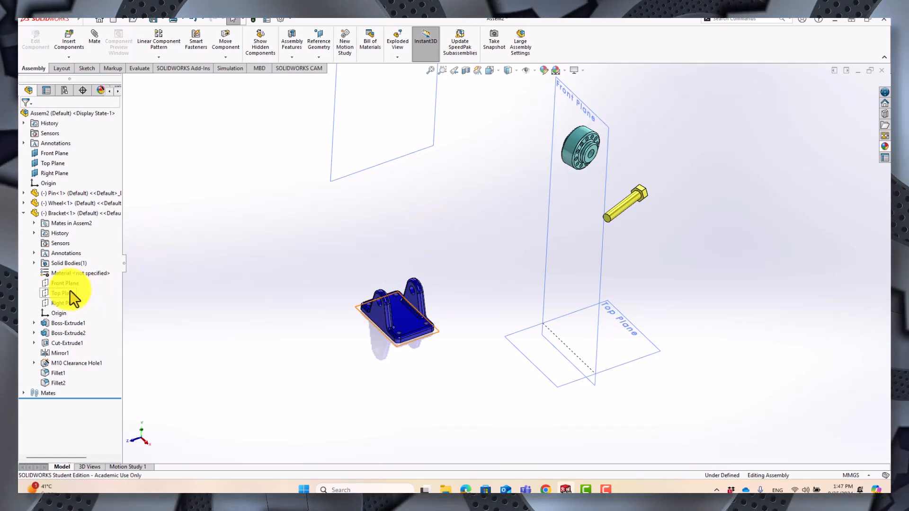
{"action": "left_click", "coordinate": [61, 284]}
{"action": "left_click", "coordinate": [213, 178]}
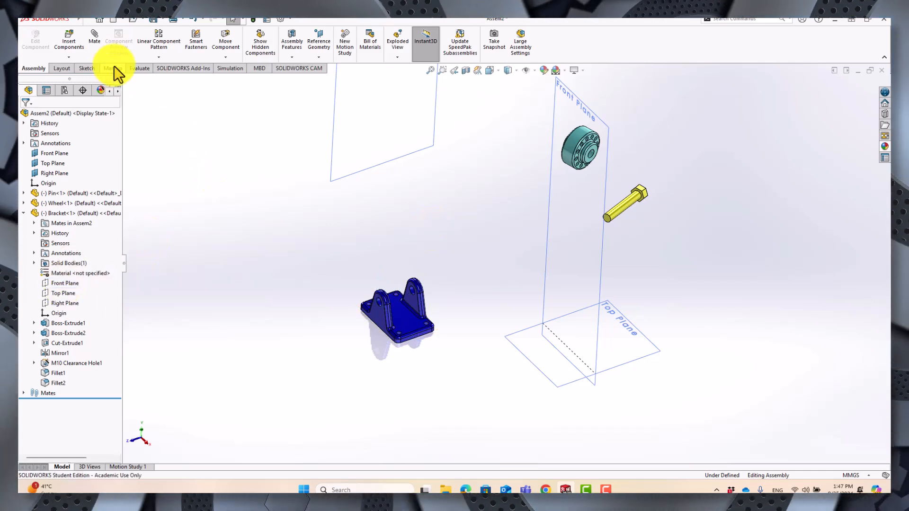
- Mate the bracket's own Front Plane coincident with the assembly's Front Plane
{"action": "left_click", "coordinate": [97, 40]}
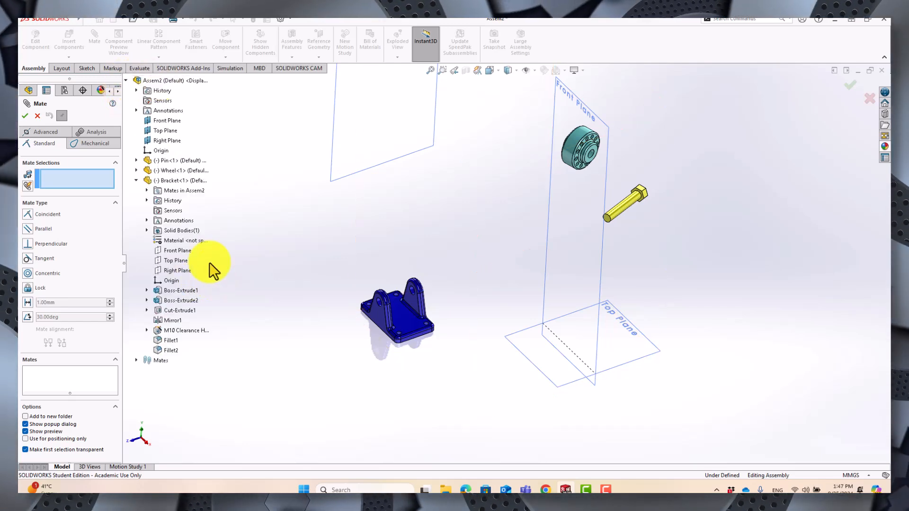
{"action": "left_click", "coordinate": [566, 198]}
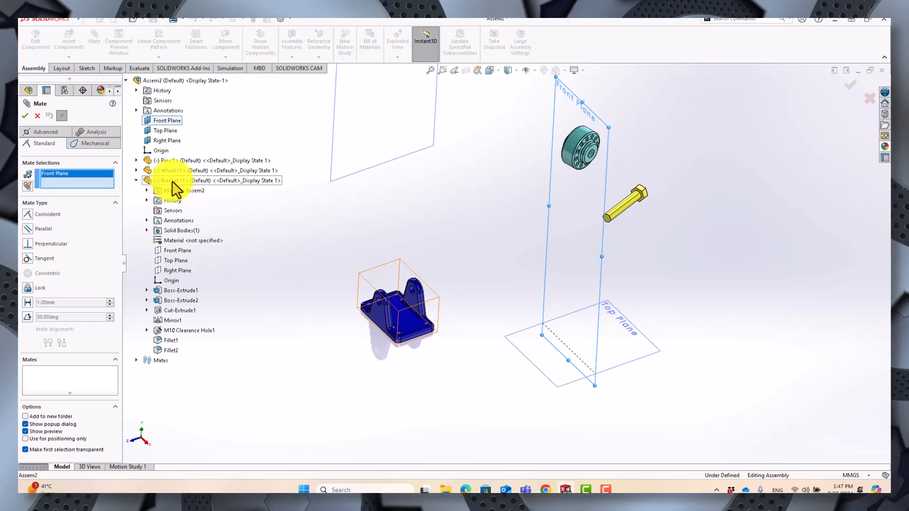
{"action": "left_click", "coordinate": [175, 250]}
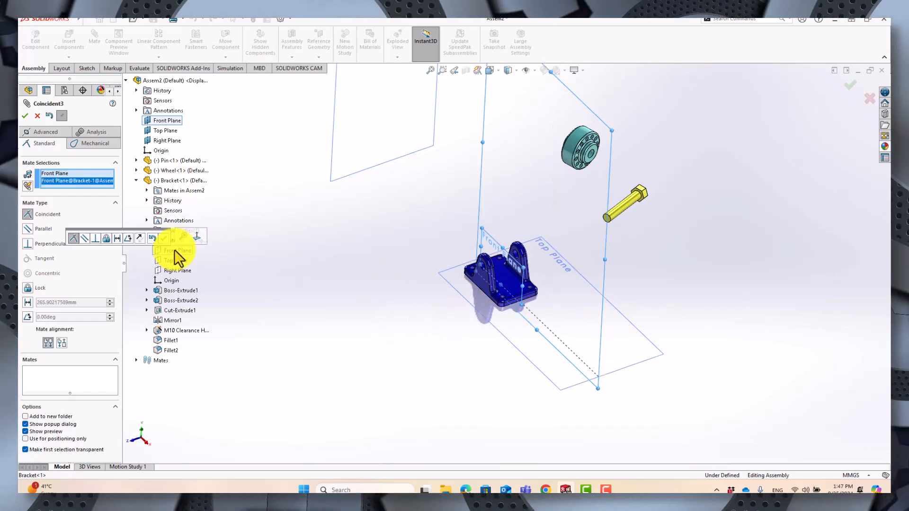
{"action": "middle_click_drag", "start_coordinate": [345, 276], "coordinate": [362, 224]}
{"action": "left_click", "coordinate": [163, 239]}
{"action": "left_click", "coordinate": [27, 116]}
{"action": "middle_click_drag", "start_coordinate": [329, 298], "coordinate": [544, 243]}
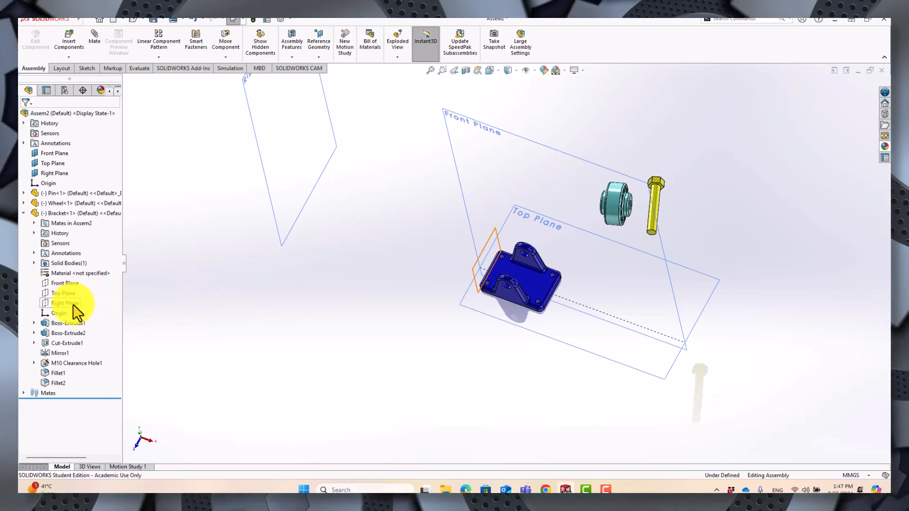
- Highlight the bracket's own Right Plane, compare it with the assembly's Right Plane, and collapse the bracket's feature list
{"action": "left_click", "coordinate": [58, 213]}
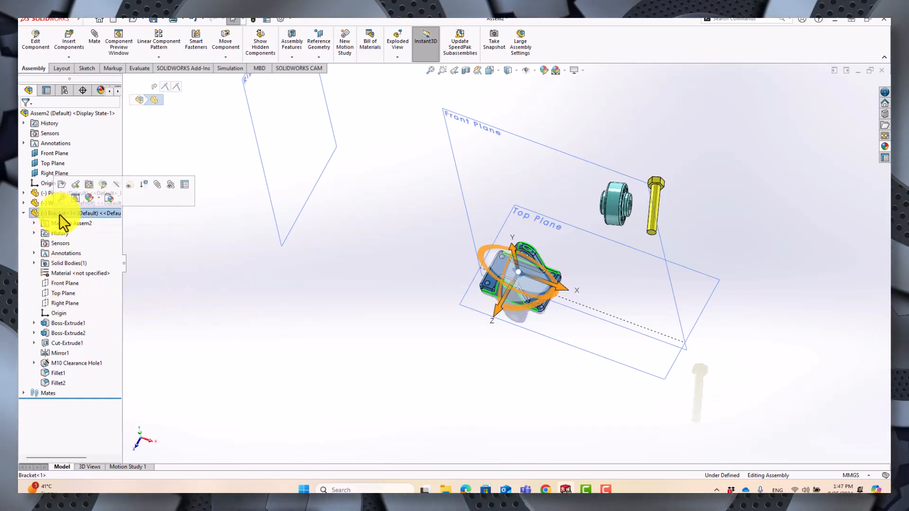
{"action": "left_click", "coordinate": [65, 304]}
{"action": "middle_click_drag", "start_coordinate": [447, 277], "coordinate": [511, 246]}
{"action": "scroll", "coordinate": [483, 219], "scroll_direction": "down", "scroll_amount": 5}
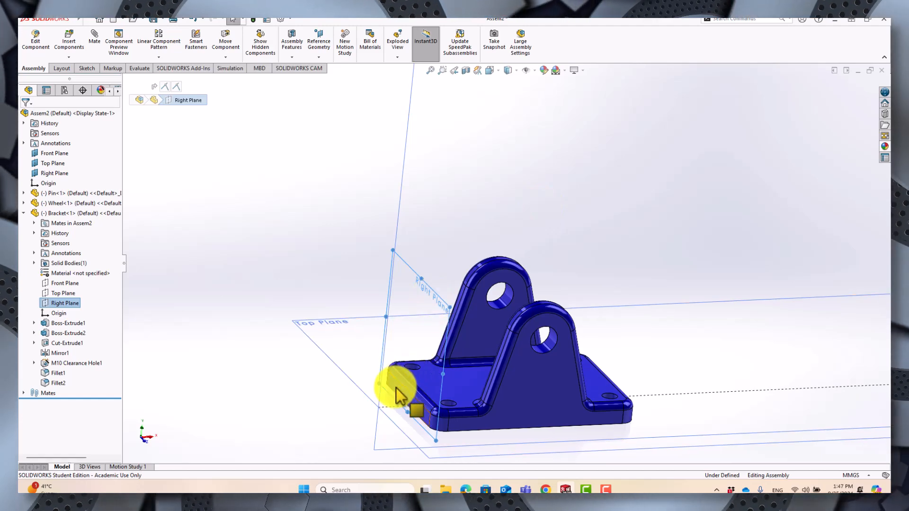
{"action": "scroll", "coordinate": [382, 308], "scroll_direction": "up", "scroll_amount": 5}
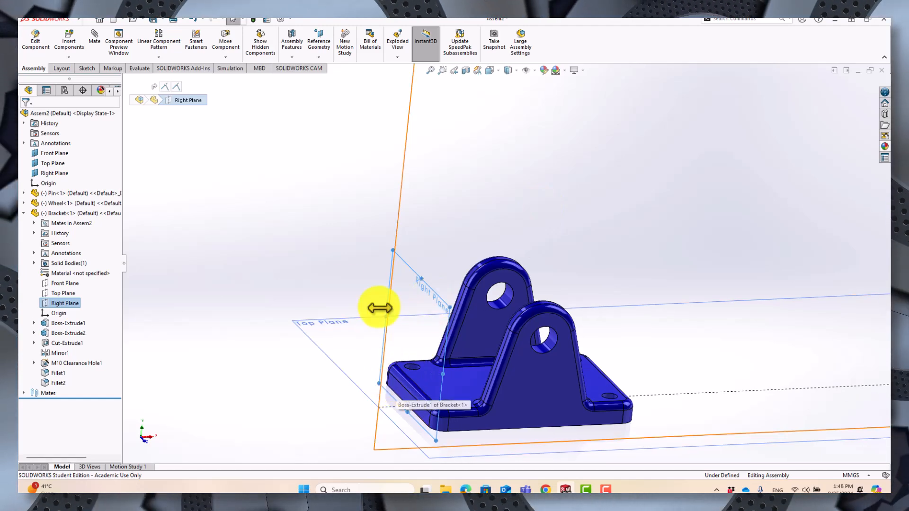
{"action": "middle_click_drag", "start_coordinate": [382, 280], "coordinate": [360, 272]}
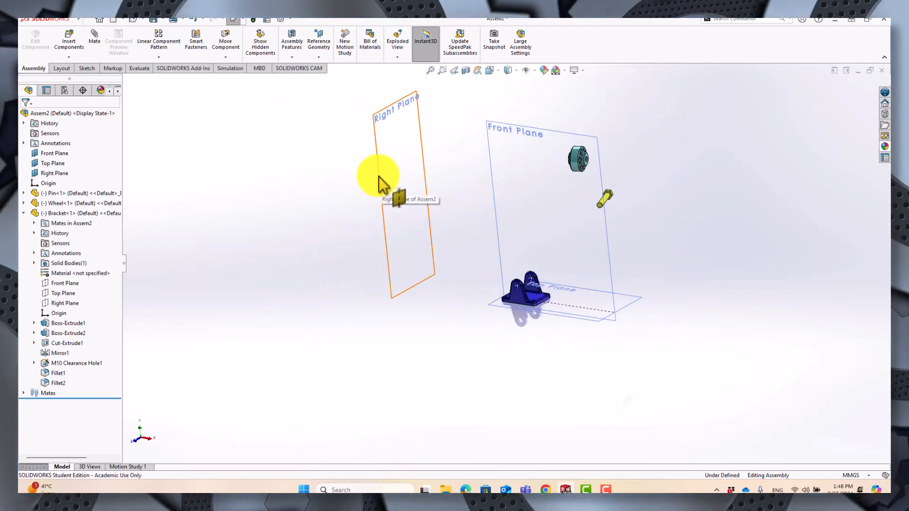
{"action": "scroll", "coordinate": [489, 245], "scroll_direction": "down", "scroll_amount": 4}
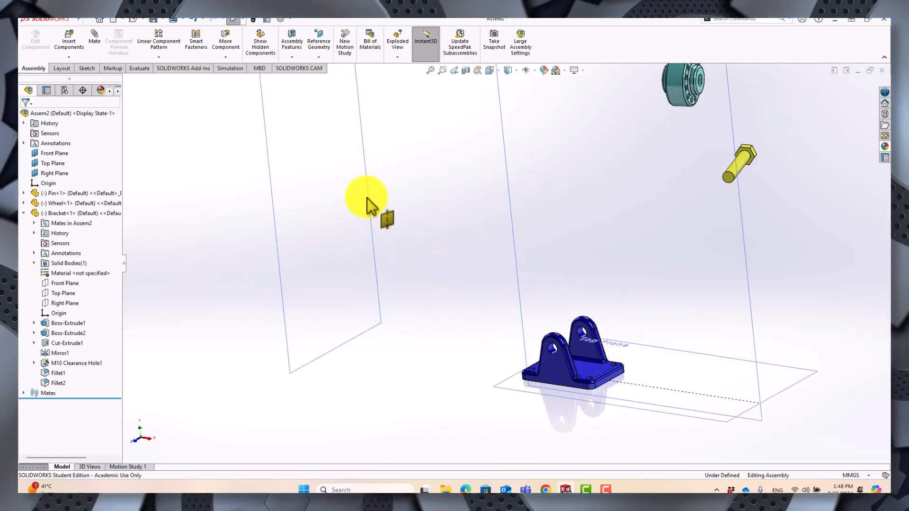
{"action": "left_click", "coordinate": [24, 213]}
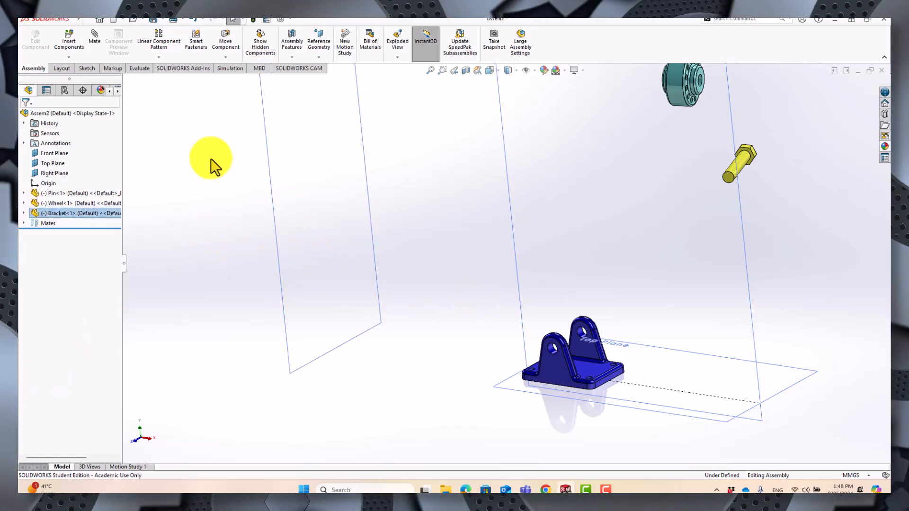
- Measure the distance between the two short end faces of the bracket's base, and close the measurement
{"action": "left_click", "coordinate": [135, 70]}
{"action": "left_click", "coordinate": [181, 33]}
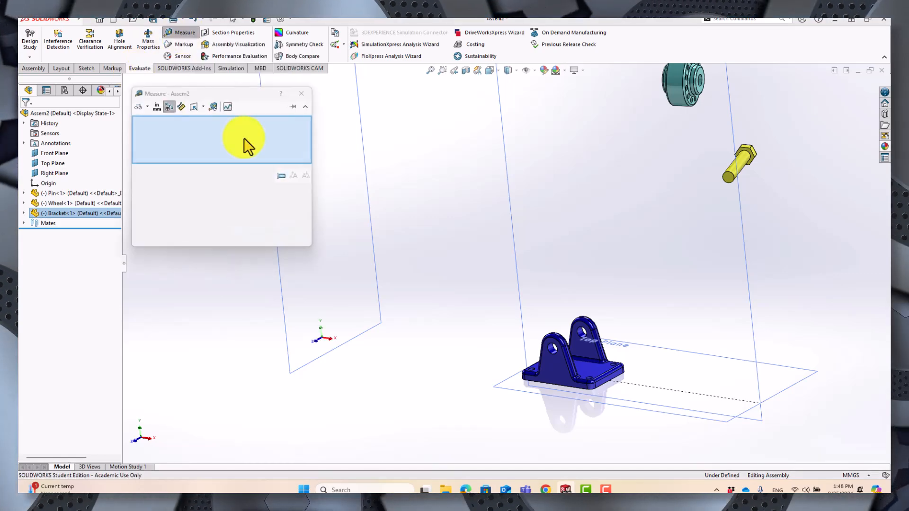
{"action": "scroll", "coordinate": [545, 379], "scroll_direction": "down", "scroll_amount": 5}
{"action": "left_click", "coordinate": [680, 402]}
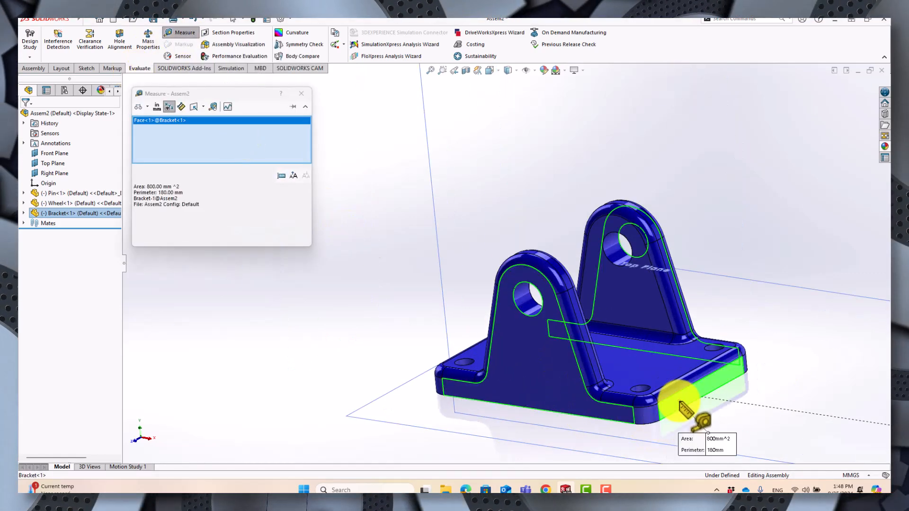
{"action": "middle_click_drag", "start_coordinate": [680, 402], "coordinate": [403, 376]}
{"action": "left_click", "coordinate": [430, 387]}
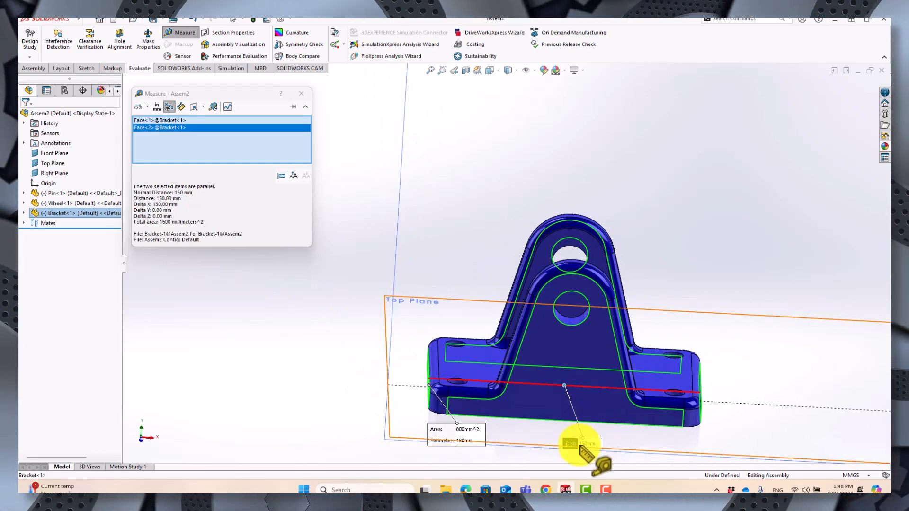
{"action": "left_click", "coordinate": [301, 93]}
{"action": "scroll", "coordinate": [345, 186], "scroll_direction": "up", "scroll_amount": 6}
{"action": "left_click", "coordinate": [345, 185]}
- Add a distance mate of 150/2 mm between the bracket base's short end face and the assembly's Right Plane
{"action": "middle_click_drag", "start_coordinate": [345, 185], "coordinate": [349, 234]}
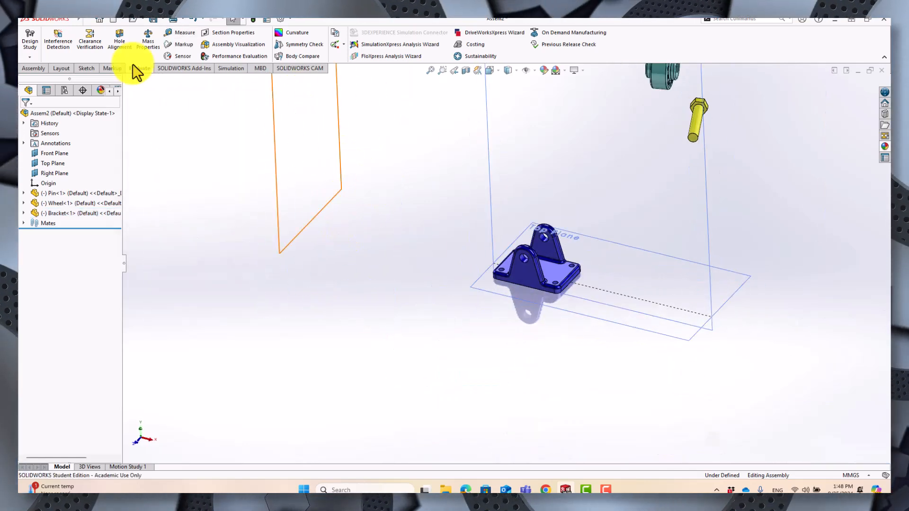
{"action": "left_click", "coordinate": [38, 67]}
{"action": "left_click", "coordinate": [95, 42]}
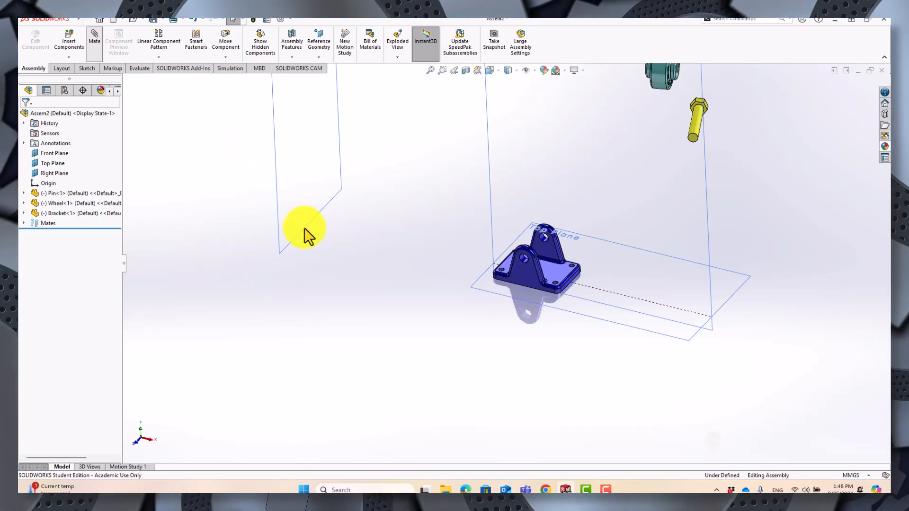
{"action": "scroll", "coordinate": [574, 276], "scroll_direction": "down", "scroll_amount": 5}
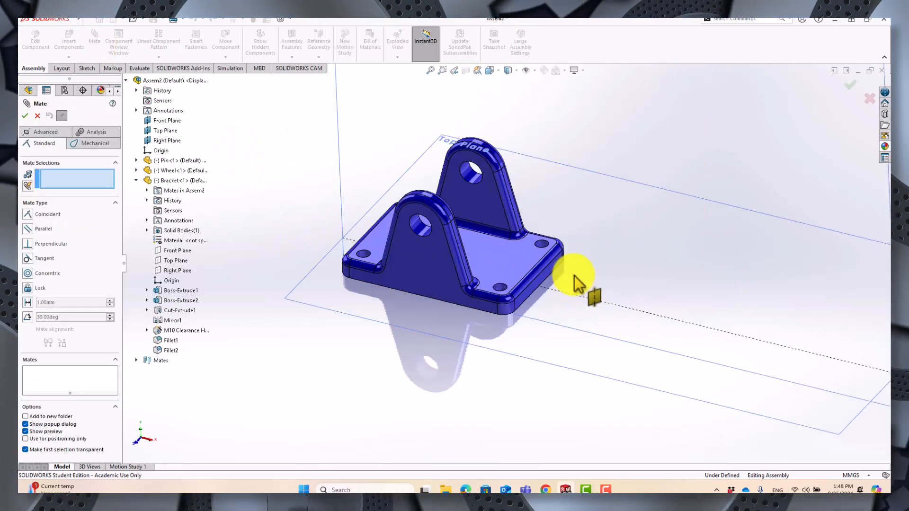
{"action": "left_click", "coordinate": [544, 276]}
{"action": "scroll", "coordinate": [543, 277], "scroll_direction": "up", "scroll_amount": 2}
{"action": "scroll", "coordinate": [544, 276], "scroll_direction": "up", "scroll_amount": 3}
{"action": "left_click", "coordinate": [240, 148]}
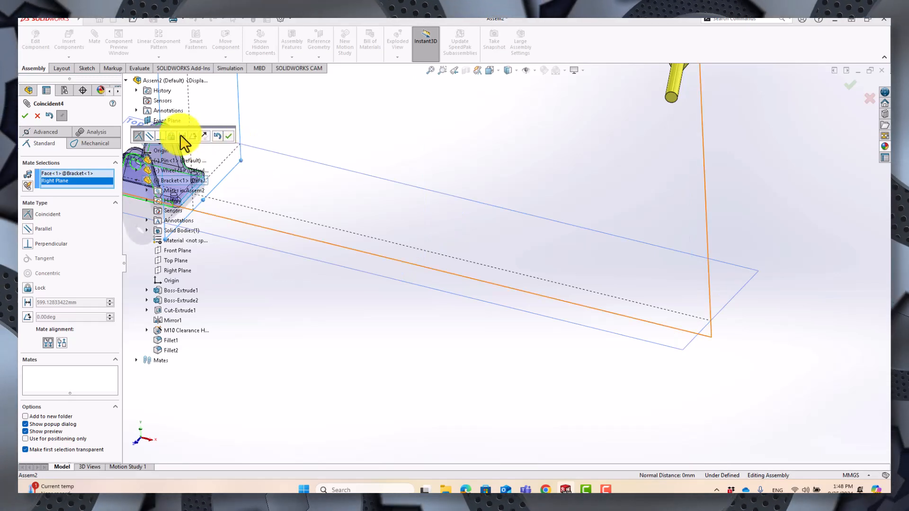
{"action": "left_click", "coordinate": [182, 135]}
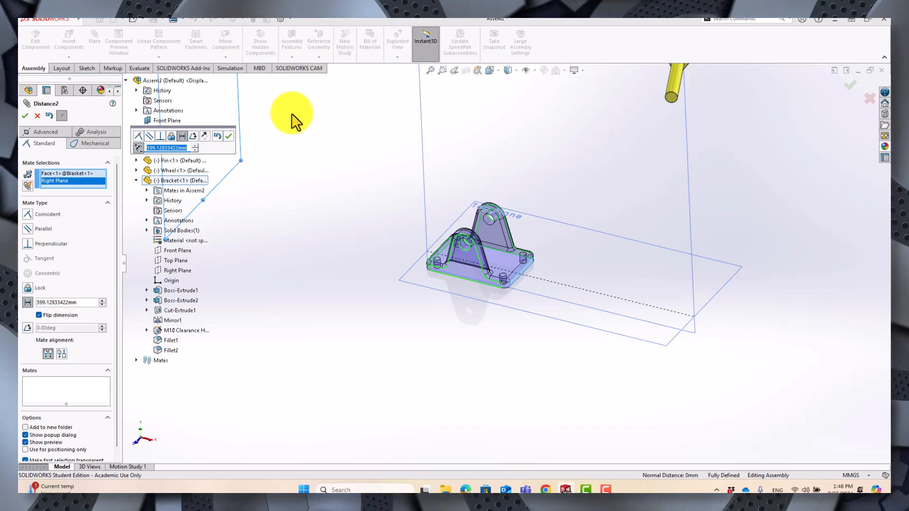
{"action": "type", "text": "15"}
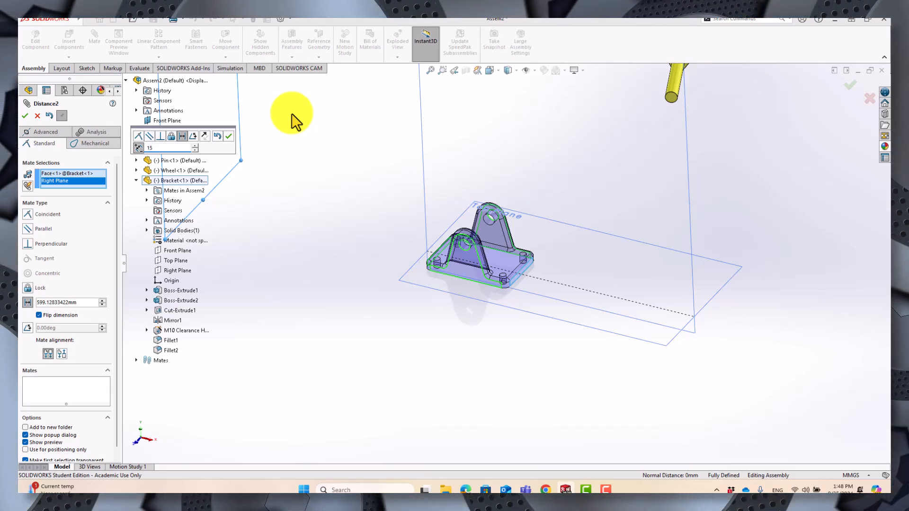
{"action": "type", "text": "0/2"}
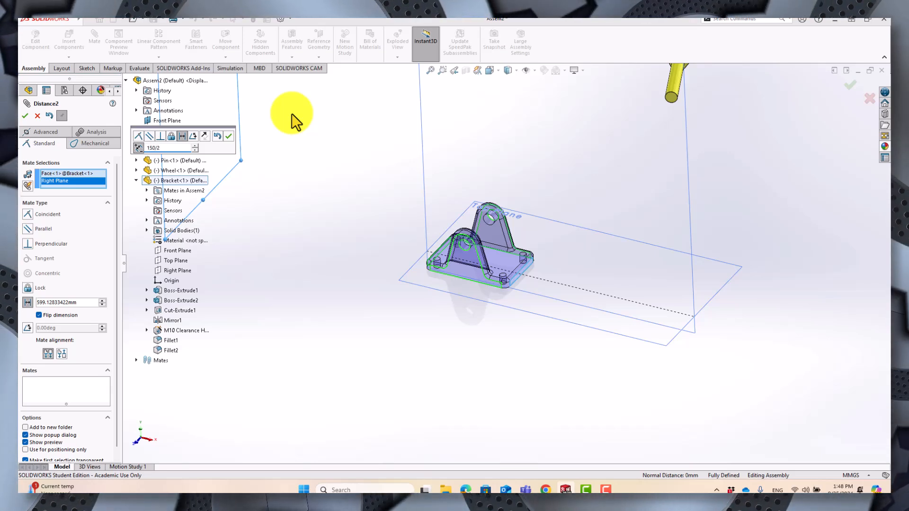
{"action": "key", "text": "Return"}
{"action": "scroll", "coordinate": [305, 122], "scroll_direction": "up", "scroll_amount": 6}
{"action": "scroll", "coordinate": [398, 239], "scroll_direction": "down", "scroll_amount": 3}
{"action": "scroll", "coordinate": [402, 242], "scroll_direction": "down", "scroll_amount": 5}
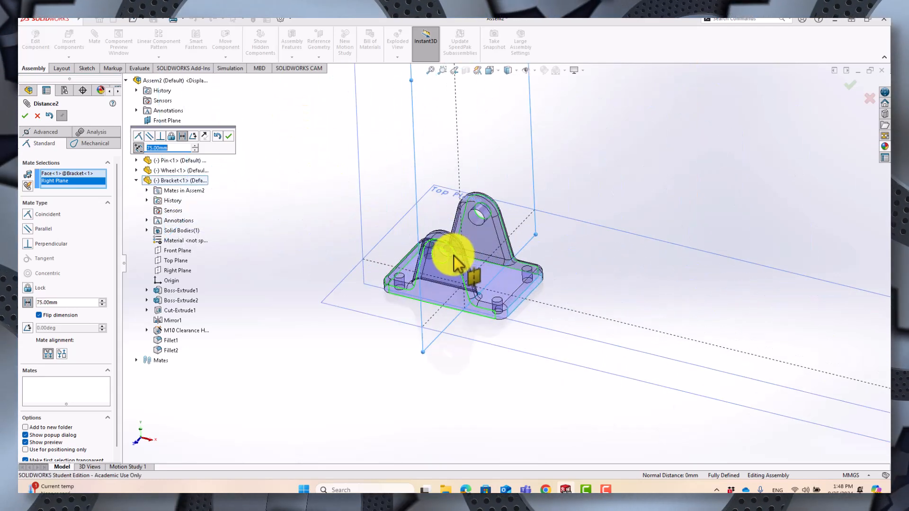
{"action": "left_click", "coordinate": [229, 136]}
{"action": "middle_click_drag", "start_coordinate": [399, 240], "coordinate": [393, 208]}
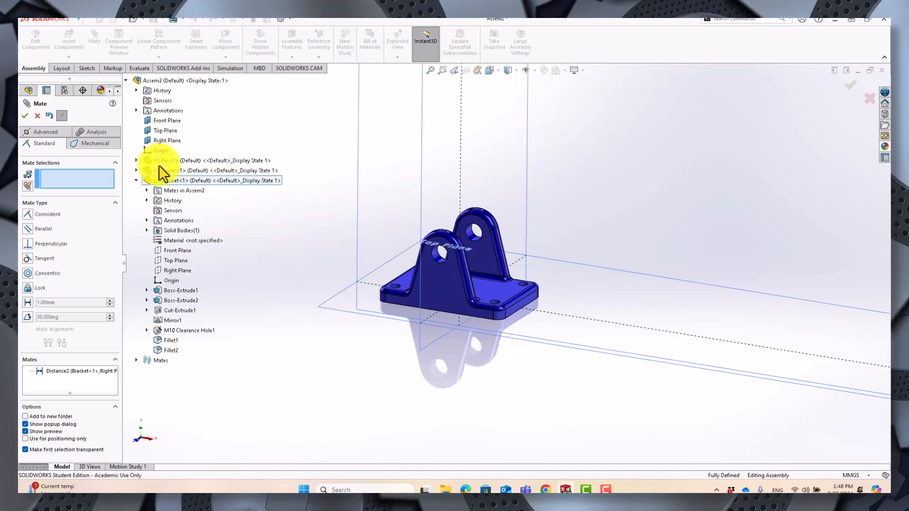
{"action": "left_click", "coordinate": [24, 116]}
- Highlight the assembly's Right Plane and Front Plane in turn and examine the bracket's position against them from above and below
{"action": "scroll", "coordinate": [539, 189], "scroll_direction": "up", "scroll_amount": 8}
{"action": "scroll", "coordinate": [516, 203], "scroll_direction": "down", "scroll_amount": 5}
{"action": "middle_click_drag", "start_coordinate": [507, 214], "coordinate": [500, 288]}
{"action": "scroll", "coordinate": [520, 291], "scroll_direction": "down", "scroll_amount": 5}
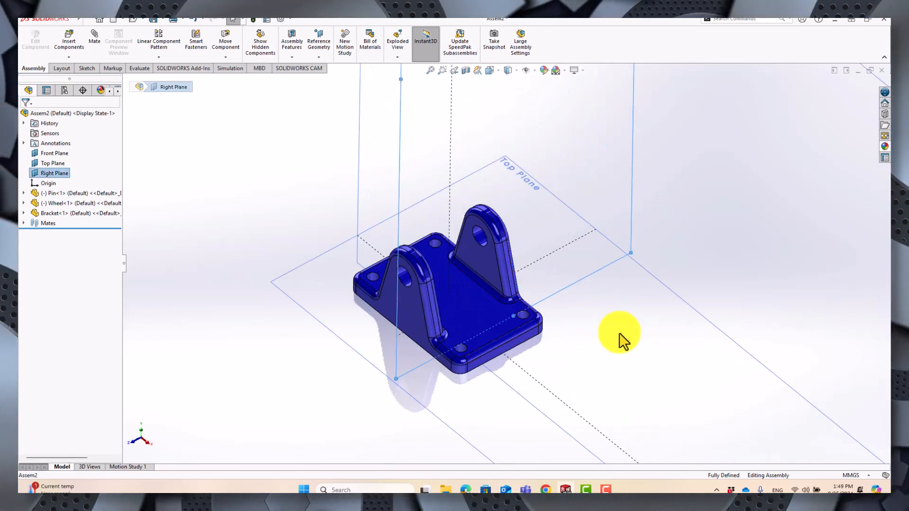
{"action": "mouse_move", "coordinate": [483, 314]}
{"action": "left_mouse_down"}
{"action": "mouse_move", "coordinate": [514, 321]}
{"action": "mouse_move", "coordinate": [485, 314]}
{"action": "left_mouse_up"}
{"action": "left_click", "coordinate": [701, 213]}
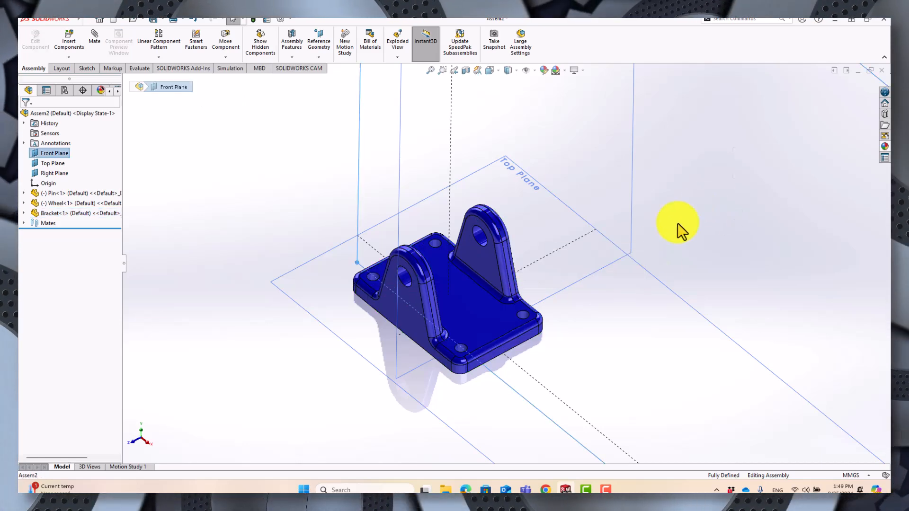
{"action": "key", "text": "f"}
{"action": "scroll", "coordinate": [517, 280], "scroll_direction": "down", "scroll_amount": 5}
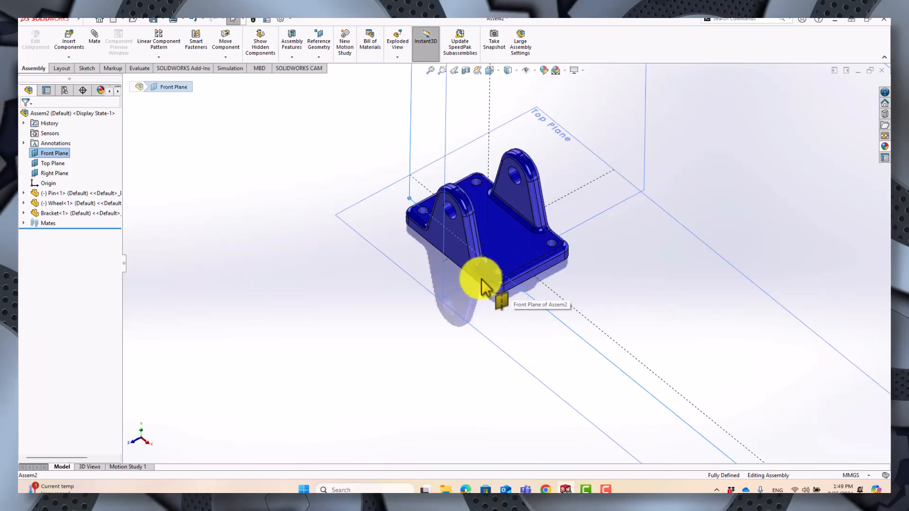
{"action": "middle_click_drag", "start_coordinate": [484, 271], "coordinate": [511, 189]}
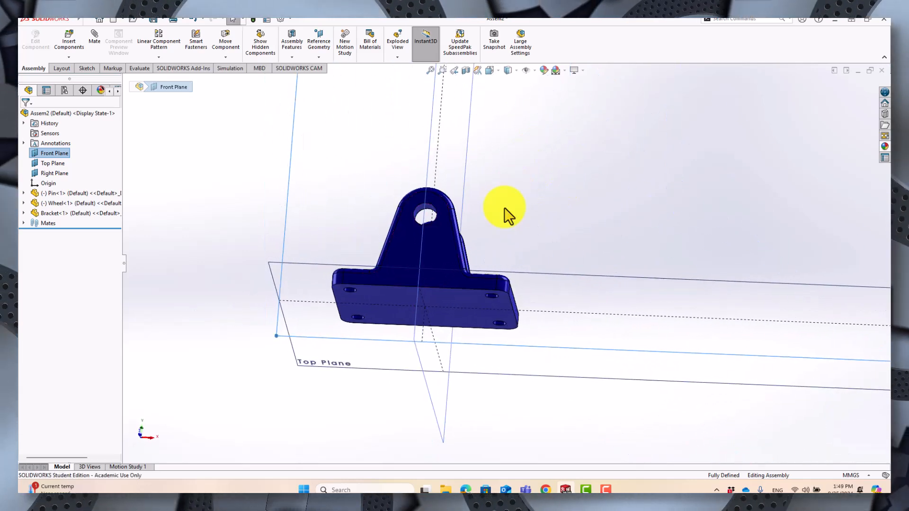
- Hide the assembly's Front Plane, Top Plane and Right Plane
{"action": "middle_click_drag", "start_coordinate": [366, 300], "coordinate": [365, 384]}
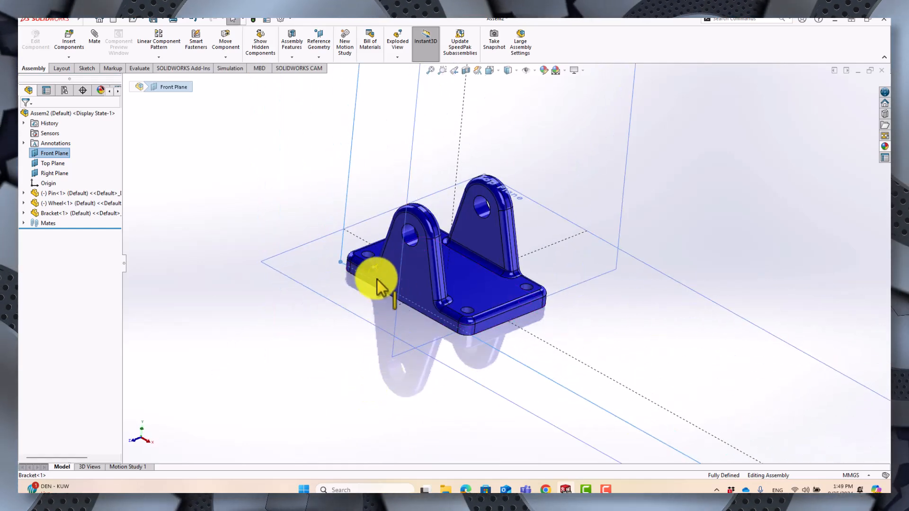
{"action": "scroll", "coordinate": [400, 271], "scroll_direction": "up", "scroll_amount": 5}
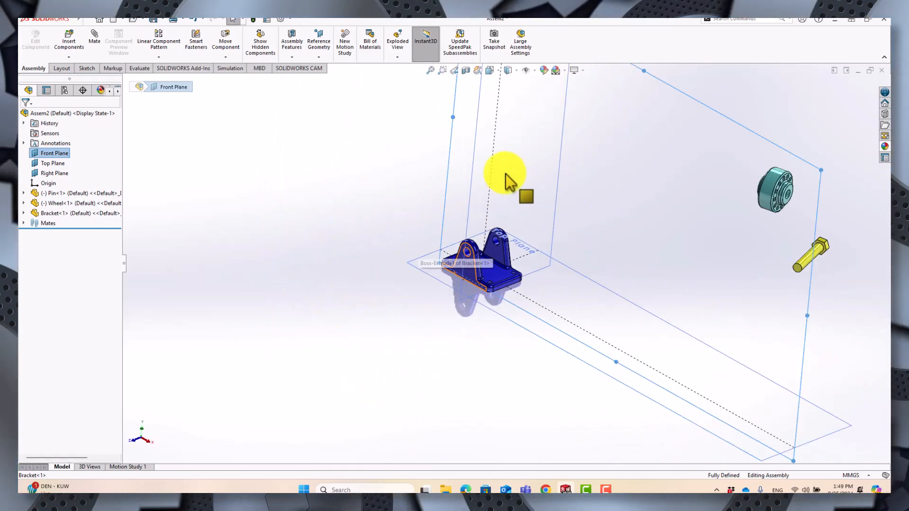
{"action": "middle_click_drag", "start_coordinate": [441, 173], "coordinate": [501, 264]}
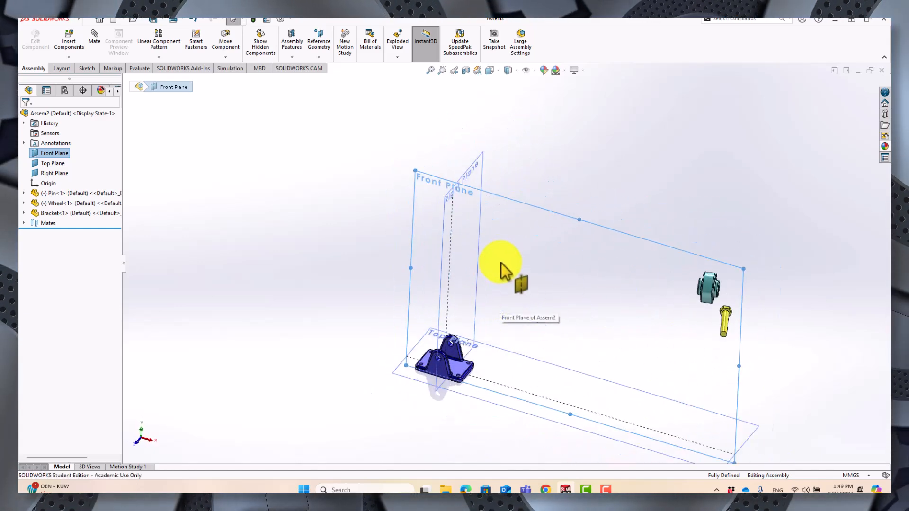
{"action": "left_click", "coordinate": [215, 175]}
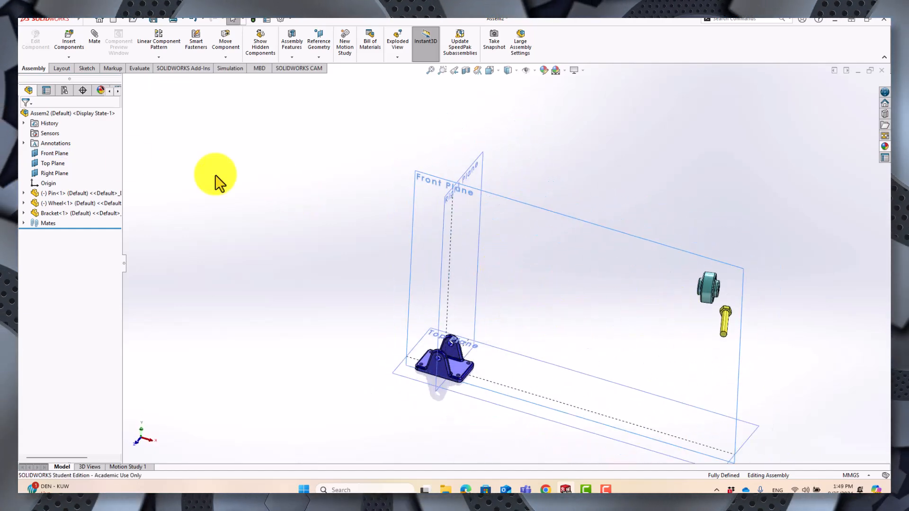
{"action": "left_click", "coordinate": [53, 152]}
{"action": "left_click", "coordinate": [53, 174], "text": "shift"}
{"action": "left_click", "coordinate": [64, 162]}
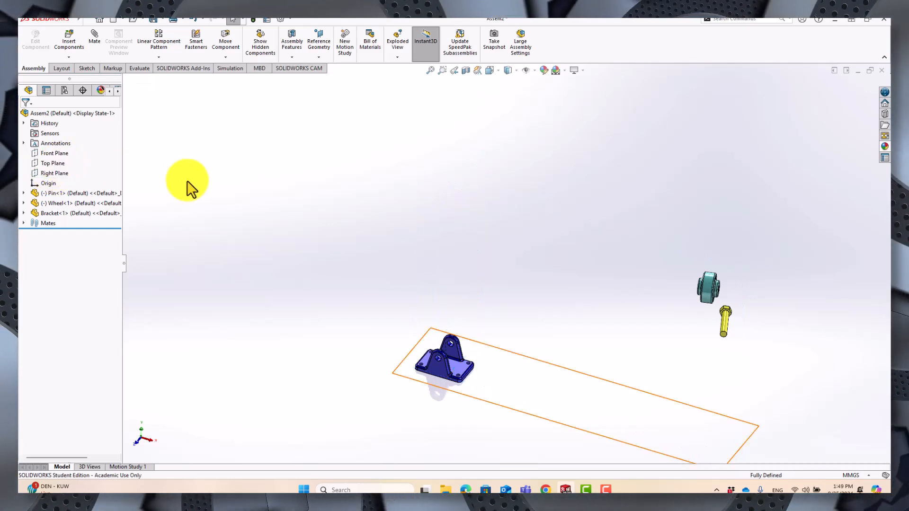
- Move the wheel and the pin from their distant position to just beside the bracket
{"action": "scroll", "coordinate": [468, 258], "scroll_direction": "up", "scroll_amount": 2}
{"action": "scroll", "coordinate": [635, 297], "scroll_direction": "down", "scroll_amount": 2}
{"action": "scroll", "coordinate": [636, 298], "scroll_direction": "down", "scroll_amount": 1}
{"action": "left_click_drag", "start_coordinate": [634, 272], "coordinate": [362, 311]}
{"action": "left_click_drag", "start_coordinate": [640, 313], "coordinate": [367, 342]}
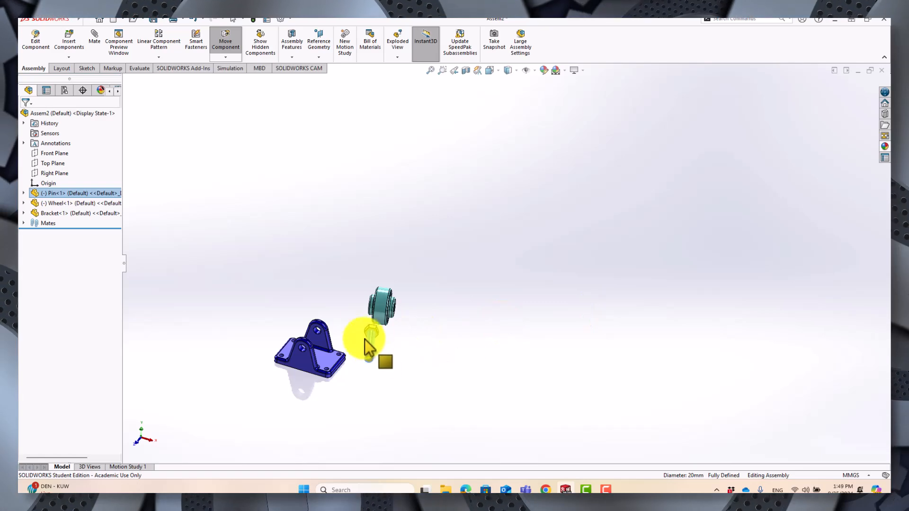
{"action": "left_click_drag", "start_coordinate": [337, 310], "coordinate": [340, 312]}
- Separate the wheel from the pin and place it closer to the bracket's side
{"action": "scroll", "coordinate": [300, 325], "scroll_direction": "down", "scroll_amount": 3}
{"action": "middle_click_drag", "start_coordinate": [399, 375], "coordinate": [419, 316]}
{"action": "scroll", "coordinate": [418, 316], "scroll_direction": "down", "scroll_amount": 3}
{"action": "left_click_drag", "start_coordinate": [398, 135], "coordinate": [403, 258]}
{"action": "left_click", "coordinate": [351, 306]}
{"action": "scroll", "coordinate": [517, 258], "scroll_direction": "up", "scroll_amount": 3}
{"action": "scroll", "coordinate": [564, 237], "scroll_direction": "down", "scroll_amount": 2}
{"action": "middle_click_drag", "start_coordinate": [564, 237], "coordinate": [544, 248]}
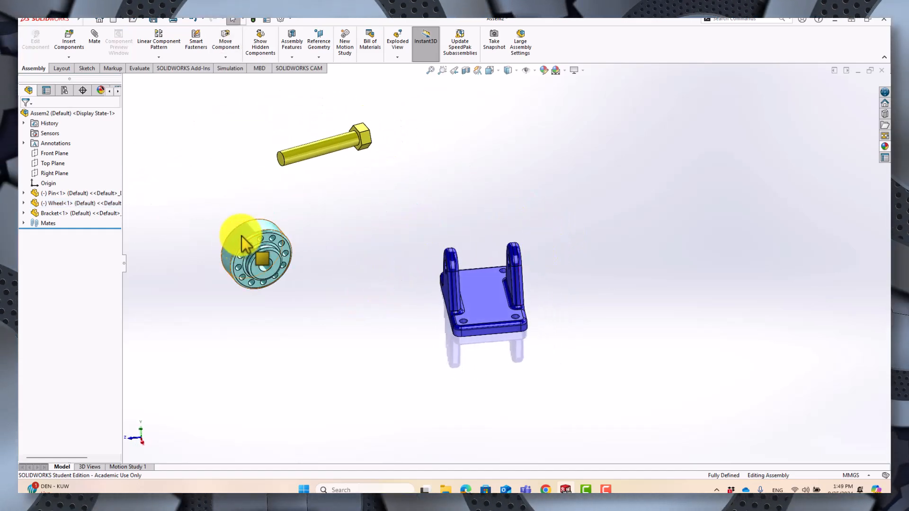
{"action": "left_click_drag", "start_coordinate": [250, 241], "coordinate": [379, 236]}
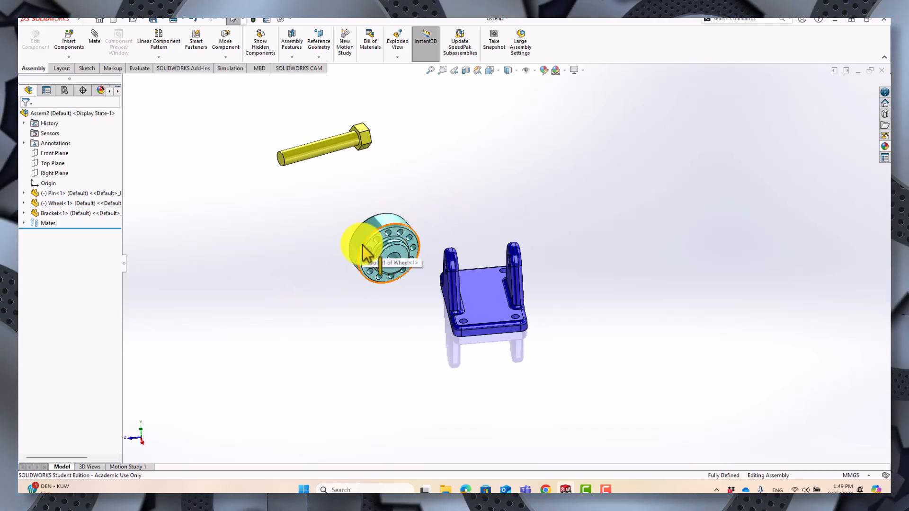
- Examine how the parts fit by highlighting the bracket's lugs, the wheel's bore, the bracket's lug hole and the pin's cylindrical face
{"action": "middle_click_drag", "start_coordinate": [382, 197], "coordinate": [433, 258]}
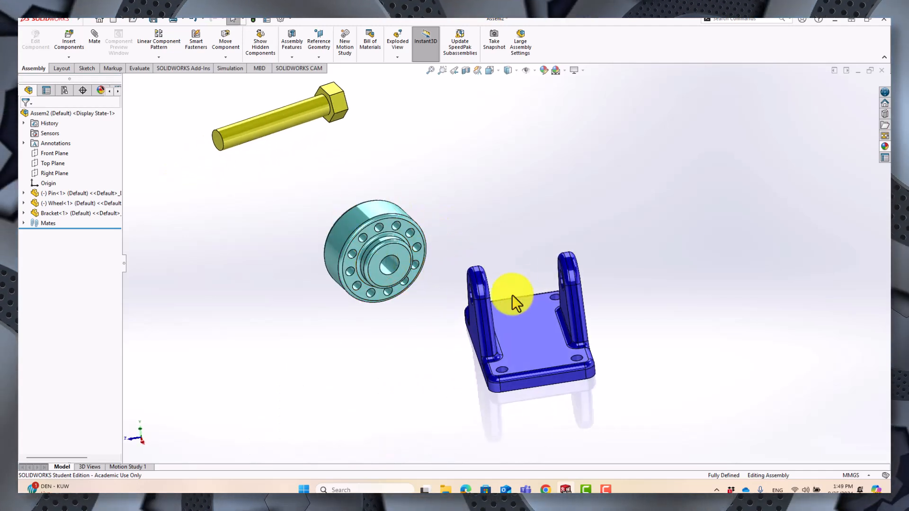
{"action": "left_click", "coordinate": [485, 287]}
{"action": "left_click", "coordinate": [573, 278]}
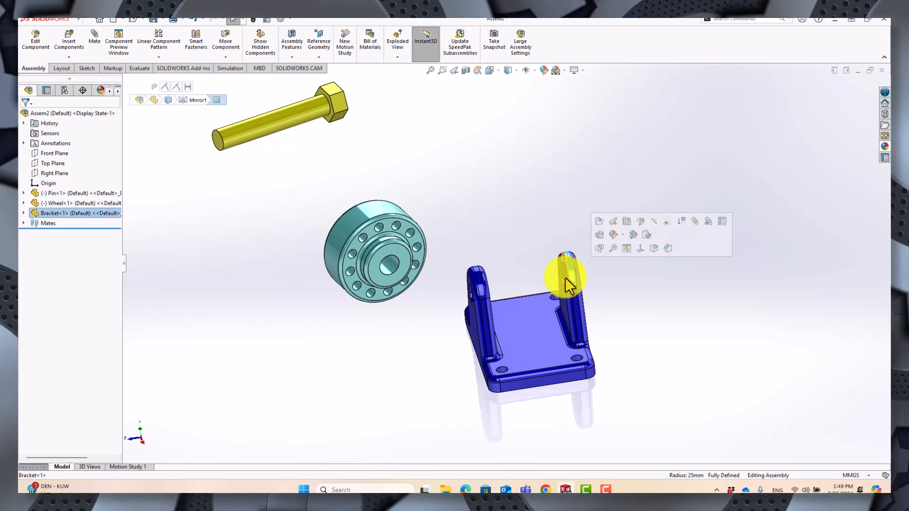
{"action": "left_click", "coordinate": [526, 263]}
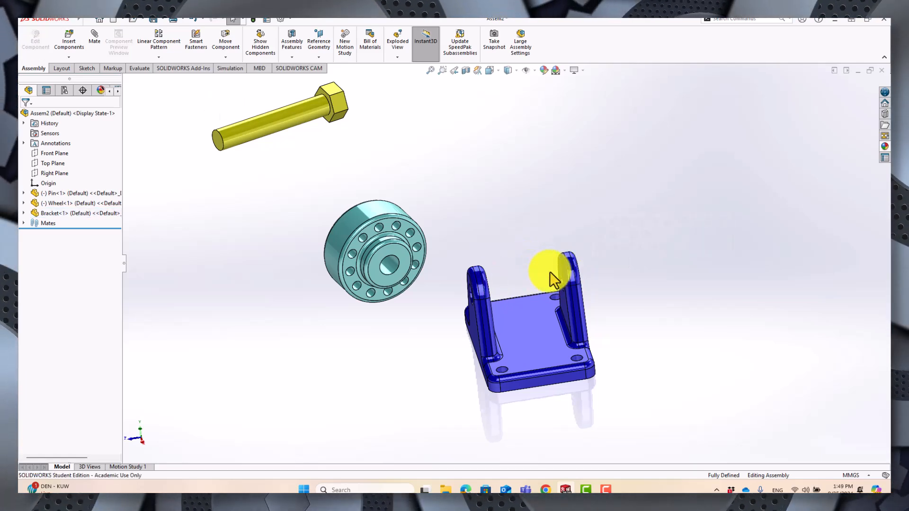
{"action": "middle_click_drag", "start_coordinate": [432, 271], "coordinate": [387, 274]}
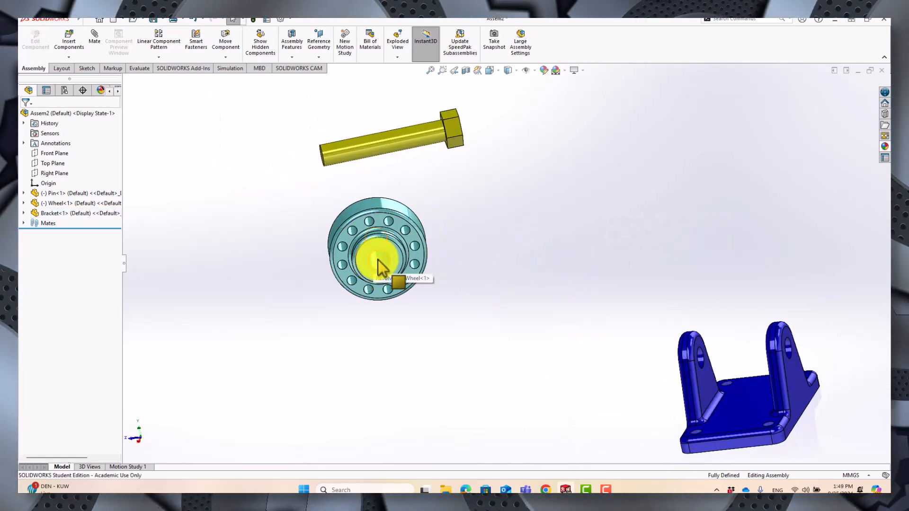
{"action": "left_click", "coordinate": [377, 260]}
{"action": "left_click", "coordinate": [559, 325]}
{"action": "middle_click_drag", "start_coordinate": [676, 343], "coordinate": [749, 346]}
{"action": "left_click", "coordinate": [663, 361]}
{"action": "scroll", "coordinate": [655, 379], "scroll_direction": "up", "scroll_amount": 3}
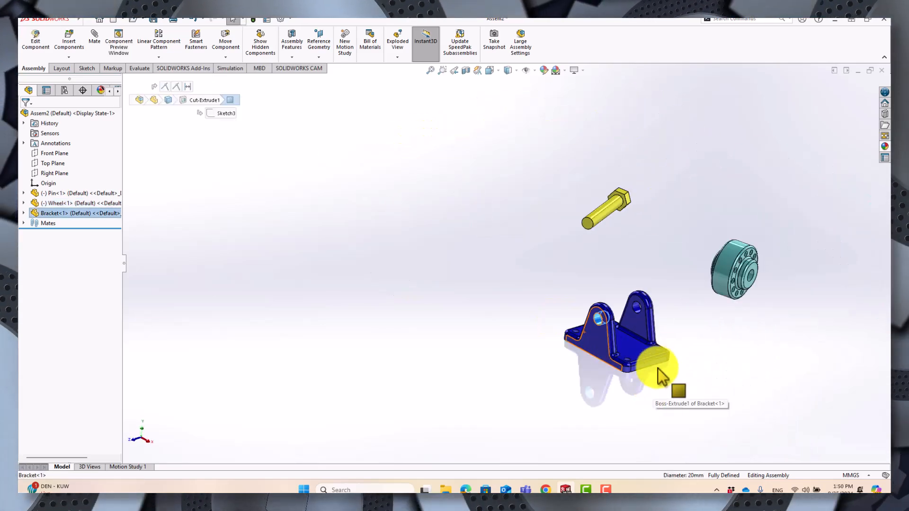
{"action": "scroll", "coordinate": [685, 283], "scroll_direction": "down", "scroll_amount": 3}
{"action": "left_click", "coordinate": [628, 270]}
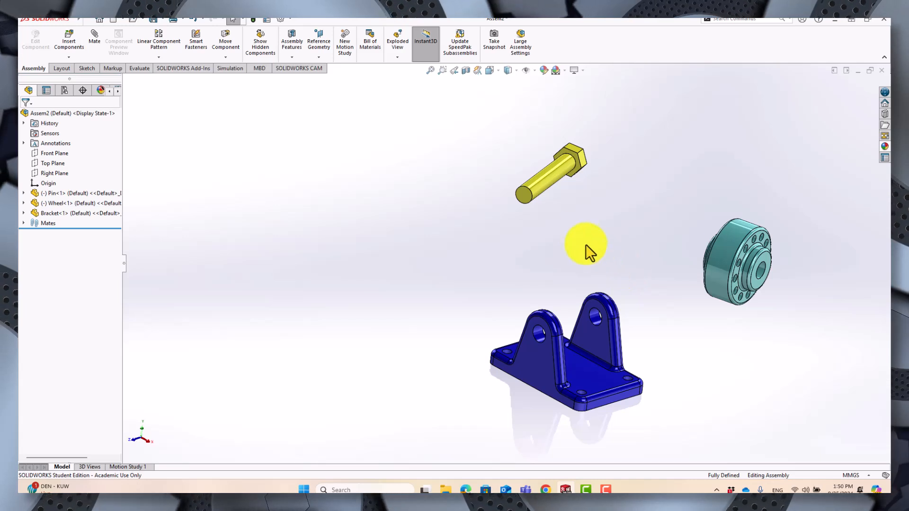
{"action": "left_click", "coordinate": [553, 172]}
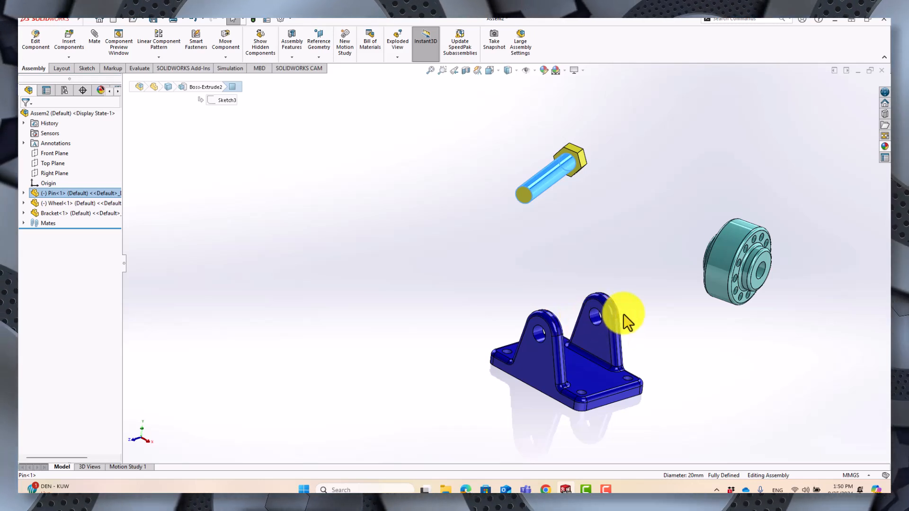
{"action": "left_click", "coordinate": [492, 268]}
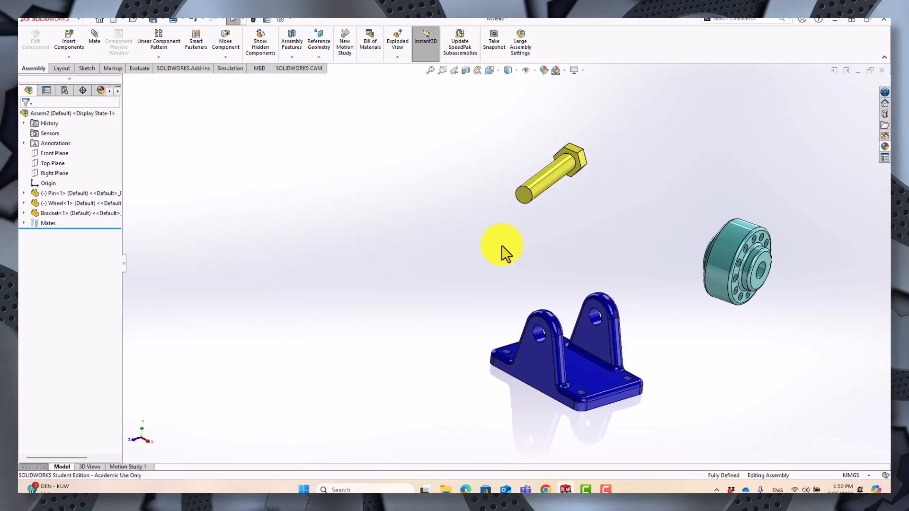
{"action": "scroll", "coordinate": [597, 284], "scroll_direction": "up", "scroll_amount": 3}
{"action": "scroll", "coordinate": [600, 282], "scroll_direction": "down", "scroll_amount": 4}
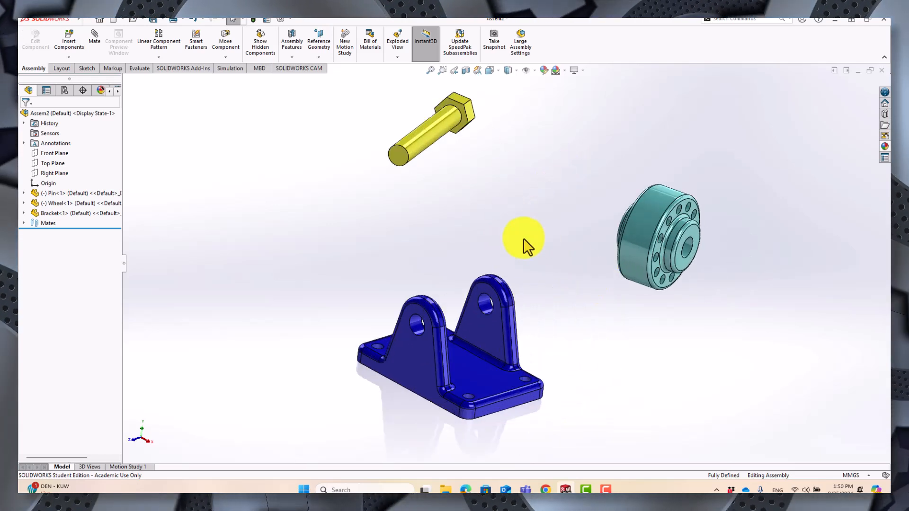
- Add a concentric mate between the wheel's central bore and the hole in the bracket's lug
{"action": "left_click", "coordinate": [92, 38]}
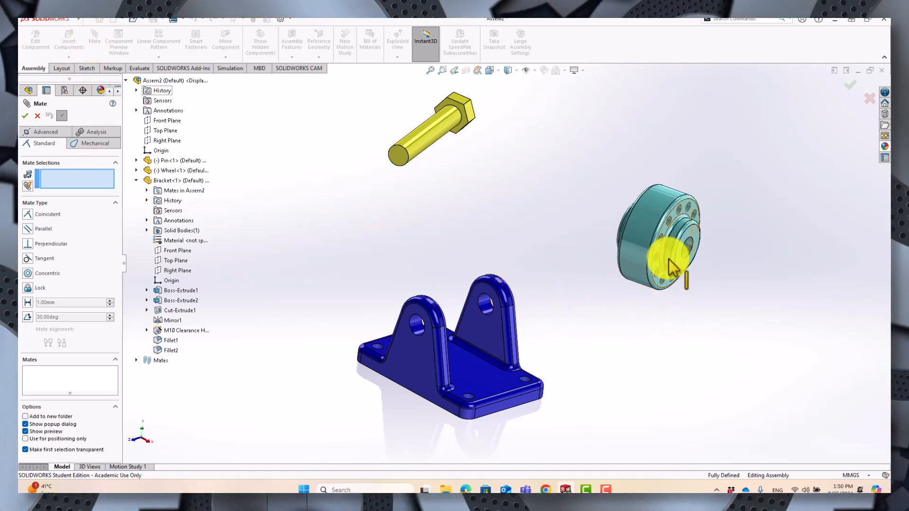
{"action": "left_click", "coordinate": [688, 248]}
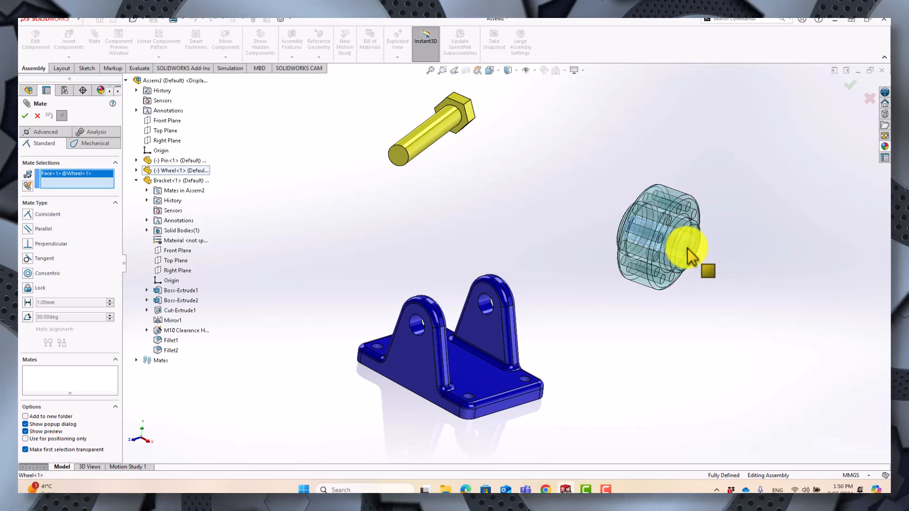
{"action": "left_click", "coordinate": [416, 327]}
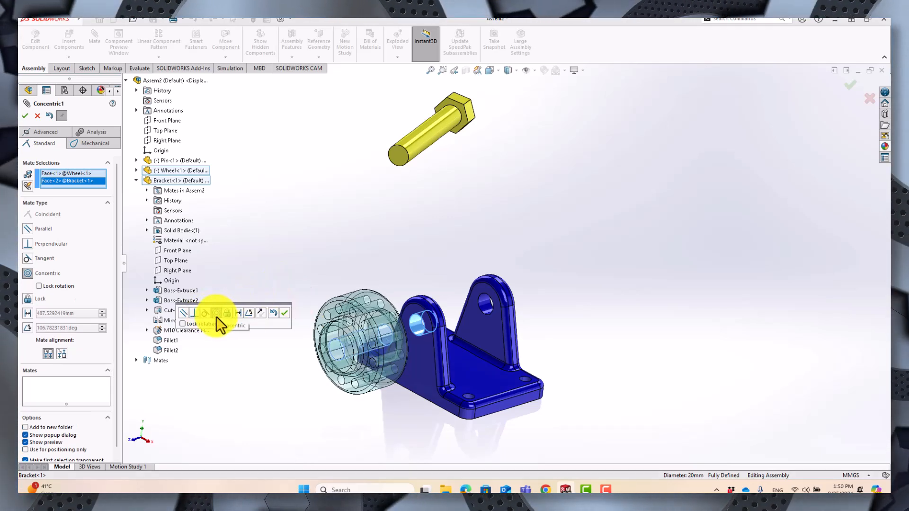
{"action": "scroll", "coordinate": [346, 386], "scroll_direction": "up", "scroll_amount": 3}
{"action": "scroll", "coordinate": [355, 349], "scroll_direction": "down", "scroll_amount": 2}
{"action": "middle_click_drag", "start_coordinate": [356, 348], "coordinate": [288, 319]}
{"action": "left_click", "coordinate": [285, 313]}
- Slide the wheel along its axis until it sits between the bracket's two lugs
{"action": "left_click_drag", "start_coordinate": [472, 268], "coordinate": [446, 287]}
{"action": "left_click_drag", "start_coordinate": [480, 284], "coordinate": [567, 279]}
{"action": "scroll", "coordinate": [591, 229], "scroll_direction": "down", "scroll_amount": 2}
{"action": "middle_click_drag", "start_coordinate": [405, 218], "coordinate": [429, 202]}
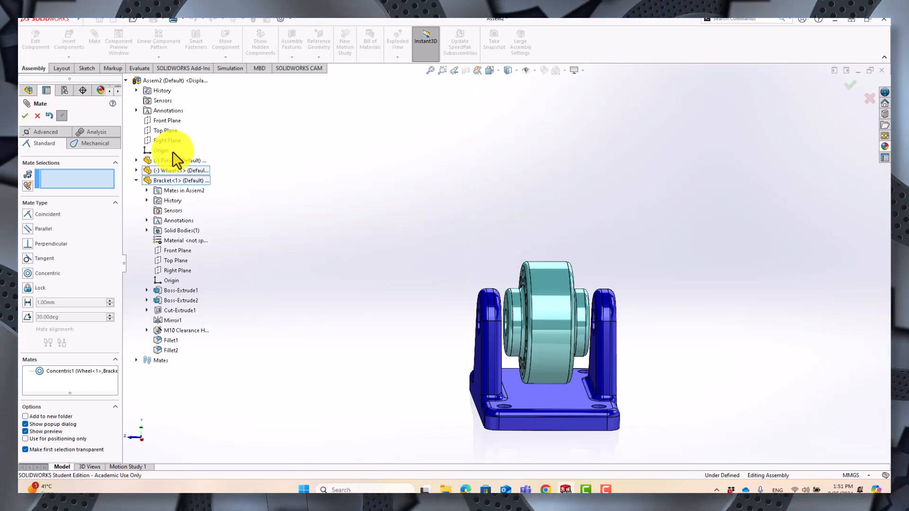
- Close the Mate command and examine the gaps between the wheel's hub end faces and the bracket's inner lug faces
{"action": "left_click", "coordinate": [140, 68]}
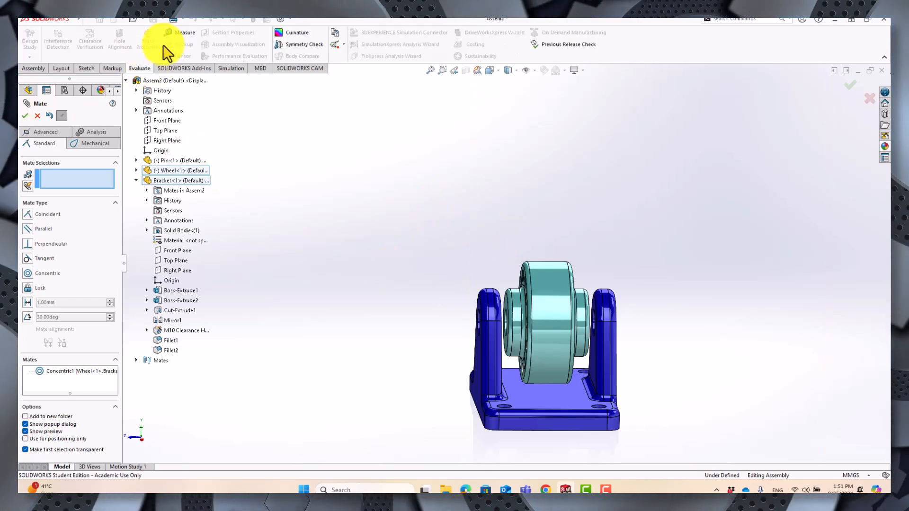
{"action": "scroll", "coordinate": [594, 331], "scroll_direction": "down", "scroll_amount": 5}
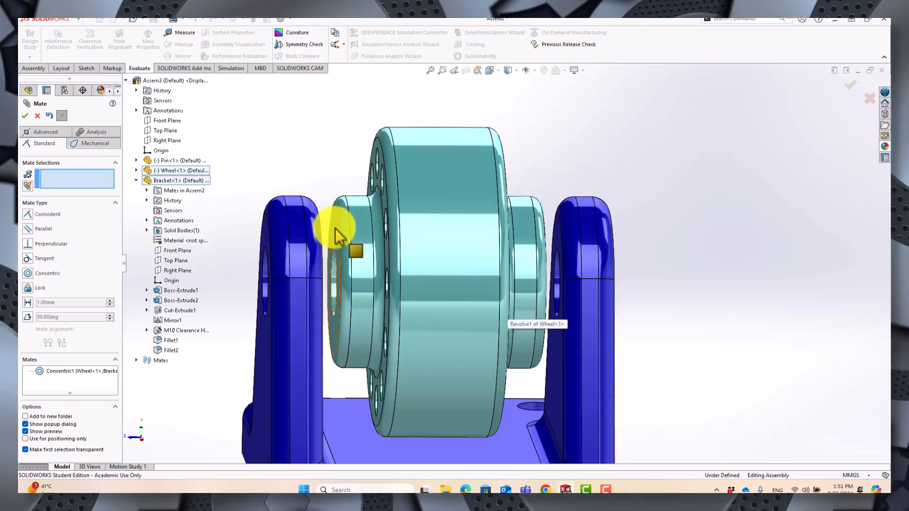
{"action": "left_click", "coordinate": [336, 228]}
{"action": "middle_click_drag", "start_coordinate": [441, 237], "coordinate": [19, 140]}
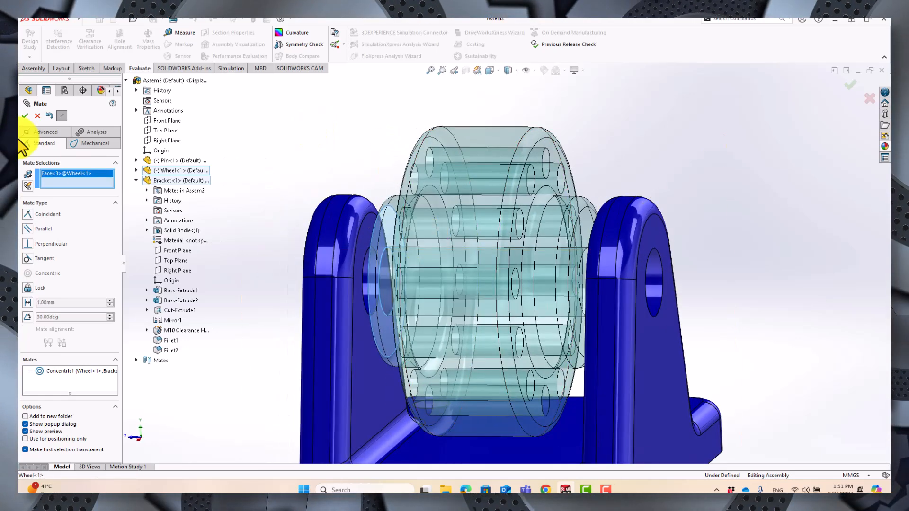
{"action": "left_click", "coordinate": [37, 115]}
{"action": "left_click", "coordinate": [584, 239]}
{"action": "scroll", "coordinate": [552, 215], "scroll_direction": "up", "scroll_amount": 3}
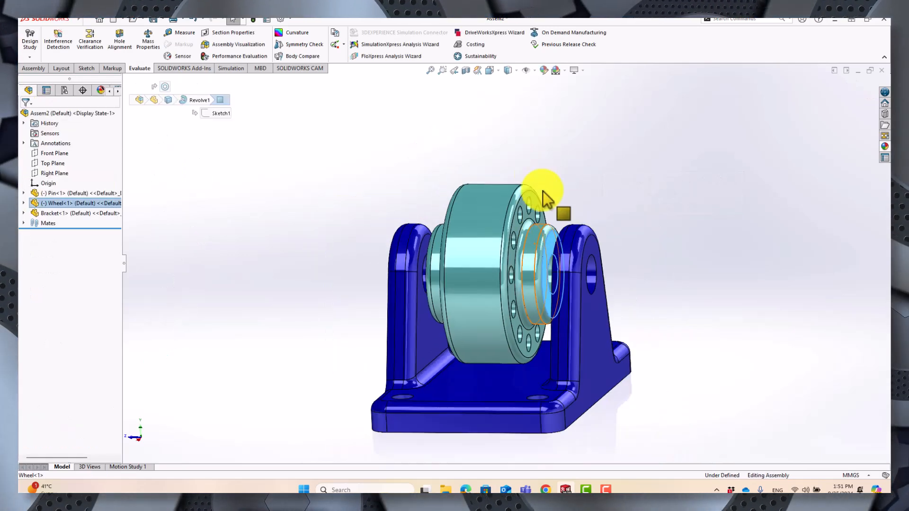
{"action": "left_click", "coordinate": [428, 336]}
{"action": "middle_click_drag", "start_coordinate": [431, 341], "coordinate": [561, 347]}
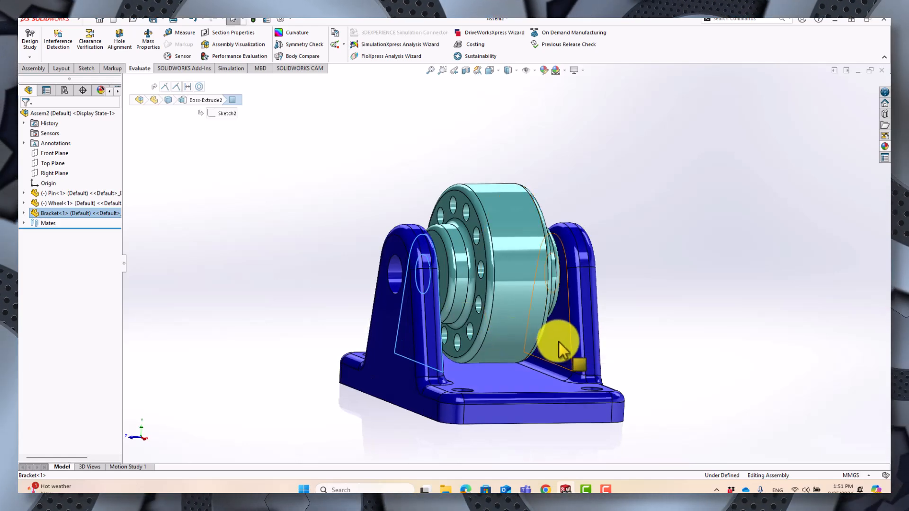
{"action": "left_click", "coordinate": [558, 342]}
{"action": "left_click", "coordinate": [643, 361]}
{"action": "middle_click_drag", "start_coordinate": [643, 364], "coordinate": [611, 337]}
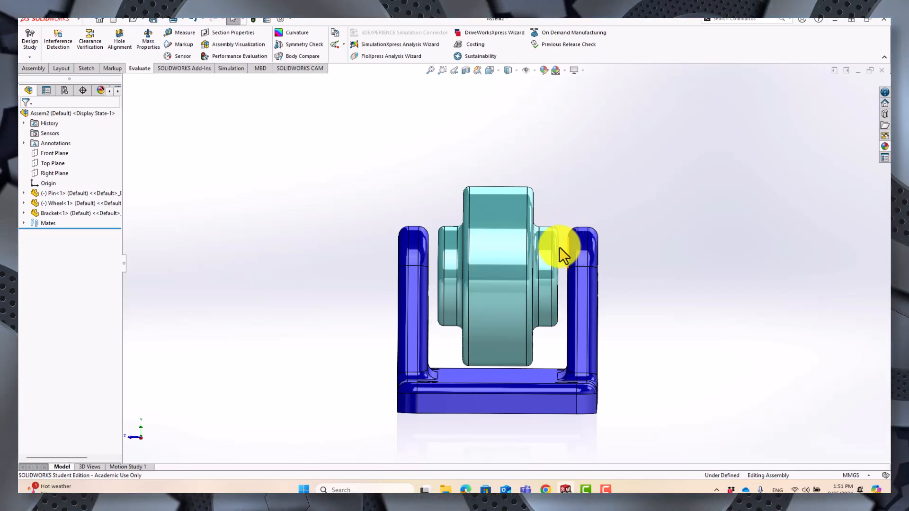
{"action": "middle_click_drag", "start_coordinate": [571, 161], "coordinate": [578, 248]}
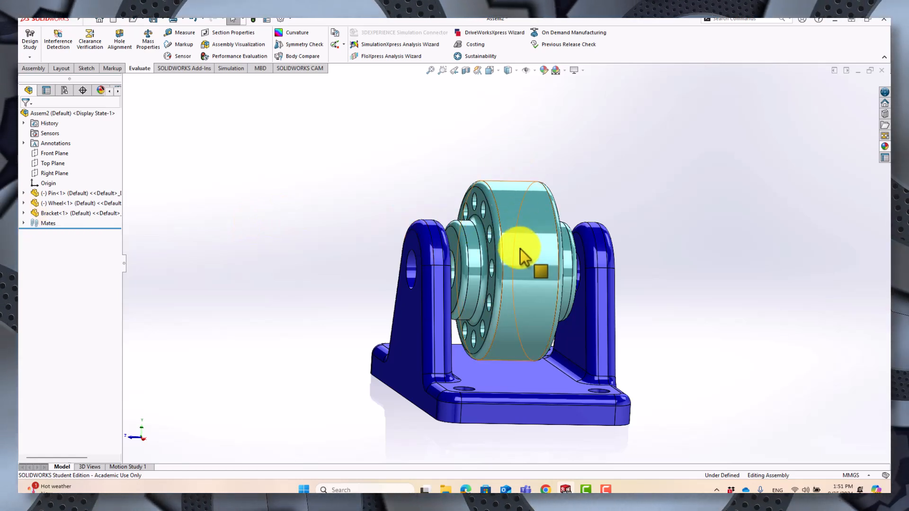
{"action": "middle_click_drag", "start_coordinate": [520, 256], "coordinate": [426, 274]}
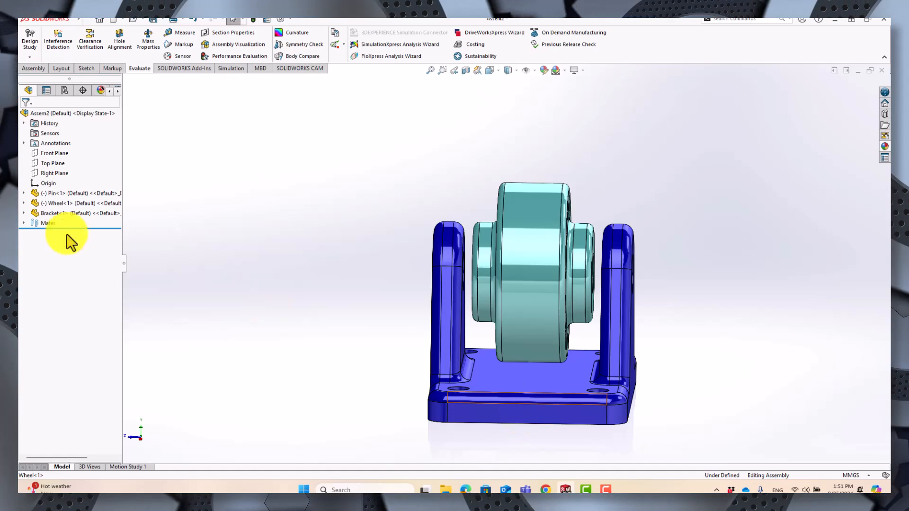
- Add a coincident mate between the wheel's own Right Plane and the assembly's Front Plane
{"action": "left_click", "coordinate": [24, 203]}
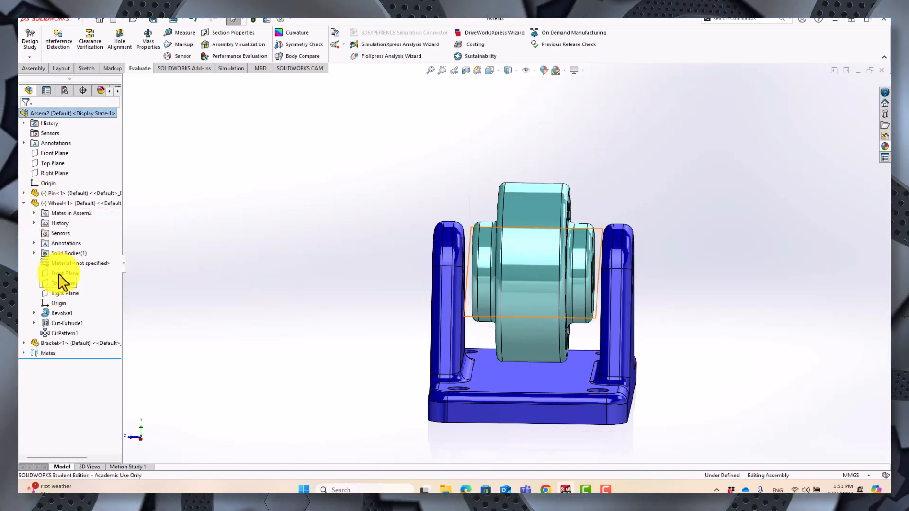
{"action": "left_click", "coordinate": [60, 293]}
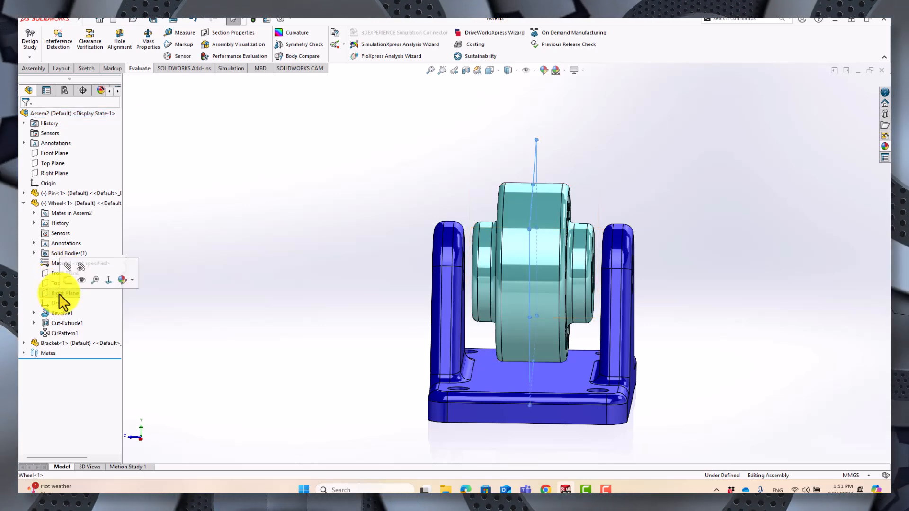
{"action": "middle_click_drag", "start_coordinate": [544, 204], "coordinate": [578, 215]}
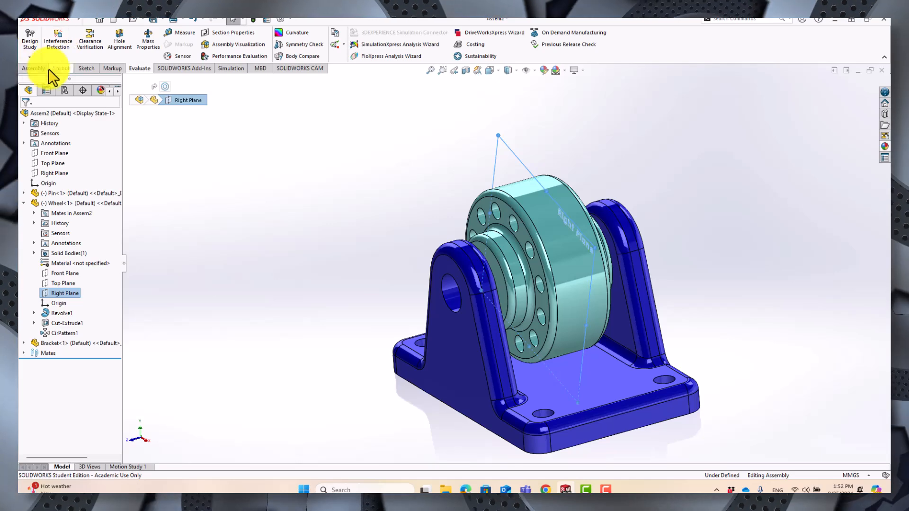
{"action": "left_click", "coordinate": [36, 69]}
{"action": "left_click", "coordinate": [95, 42]}
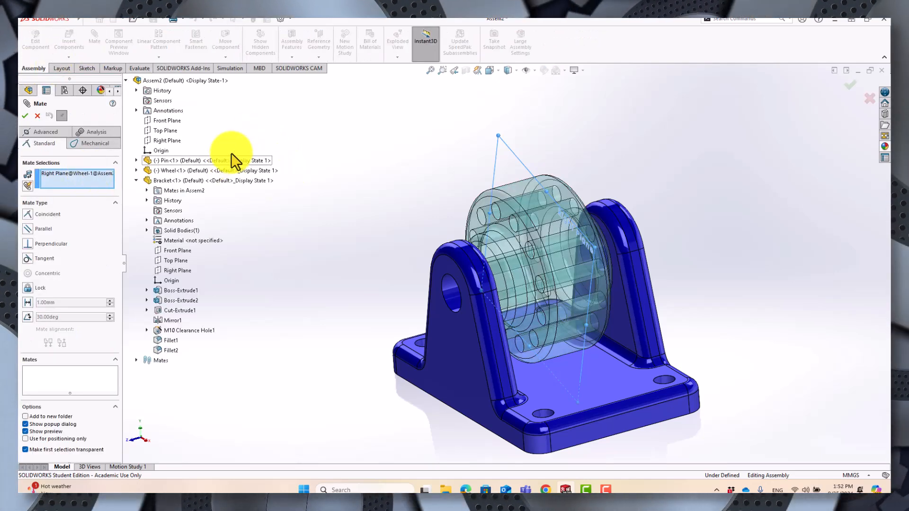
{"action": "left_click", "coordinate": [169, 121]}
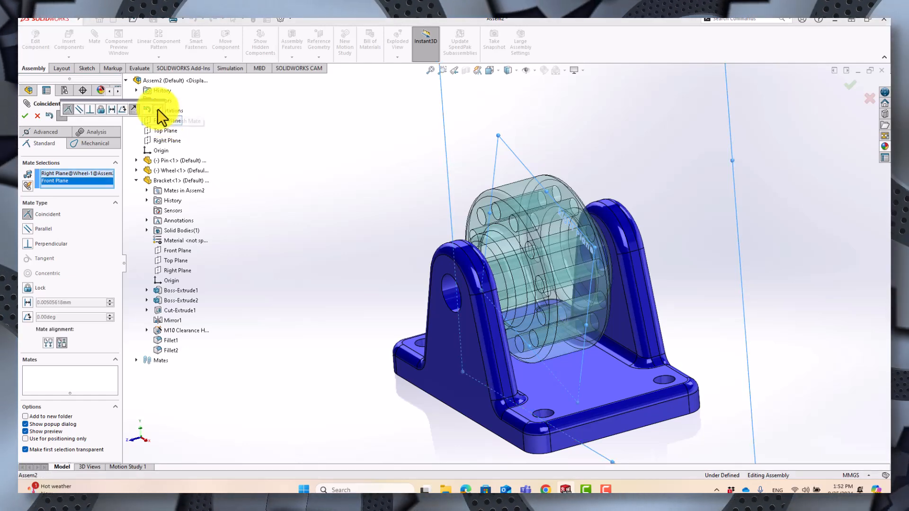
{"action": "left_click", "coordinate": [157, 110]}
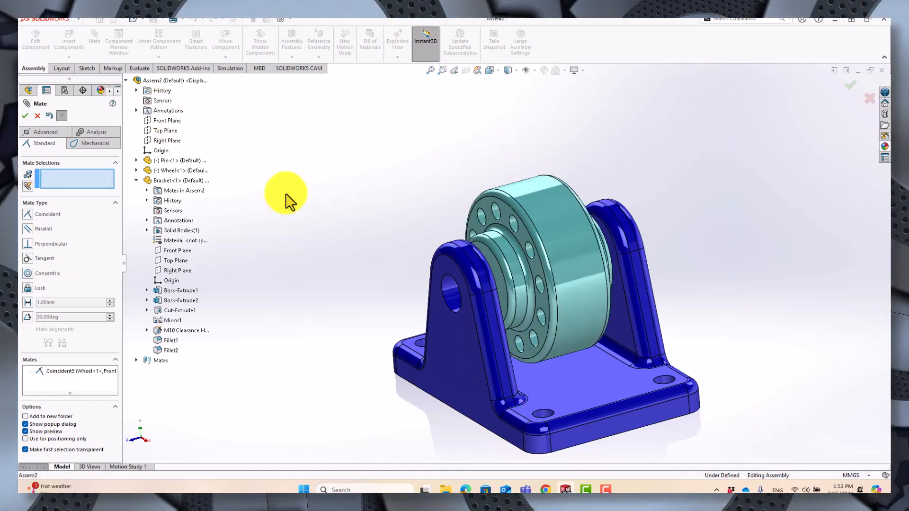
- Close the Mate command and turn the wheel between the bracket's lugs to test its rotation
{"action": "left_click", "coordinate": [24, 115]}
{"action": "mouse_move", "coordinate": [573, 229]}
{"action": "left_mouse_down"}
{"action": "mouse_move", "coordinate": [549, 231]}
{"action": "mouse_move", "coordinate": [593, 344]}
{"action": "mouse_move", "coordinate": [560, 185]}
{"action": "mouse_move", "coordinate": [595, 340]}
{"action": "mouse_move", "coordinate": [574, 256]}
{"action": "mouse_move", "coordinate": [511, 235]}
{"action": "left_mouse_up"}
{"action": "left_click", "coordinate": [418, 198]}
- Bring the pin near the bracket and add a concentric mate between the pin's cylindrical shank and the hole in the bracket's lug
{"action": "middle_click_drag", "start_coordinate": [417, 197], "coordinate": [544, 251]}
{"action": "left_click_drag", "start_coordinate": [309, 91], "coordinate": [573, 206]}
{"action": "scroll", "coordinate": [540, 295], "scroll_direction": "down", "scroll_amount": 3}
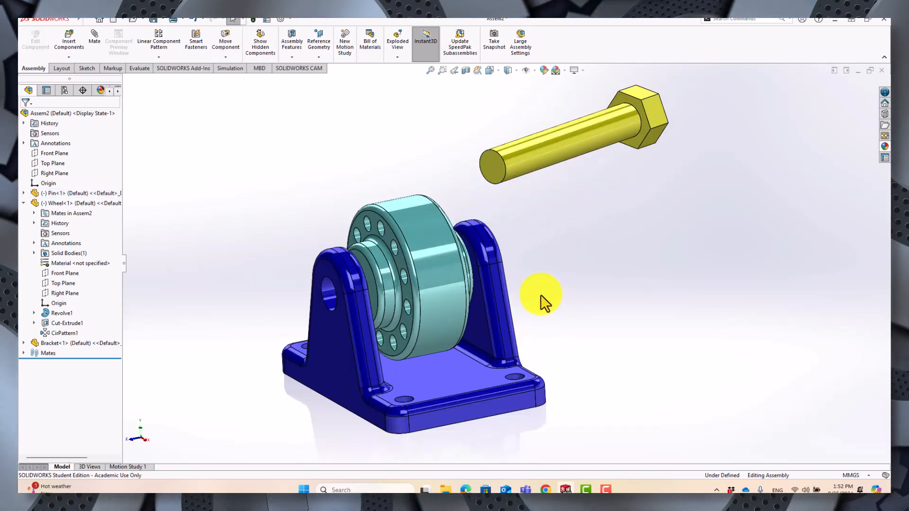
{"action": "left_click", "coordinate": [548, 143]}
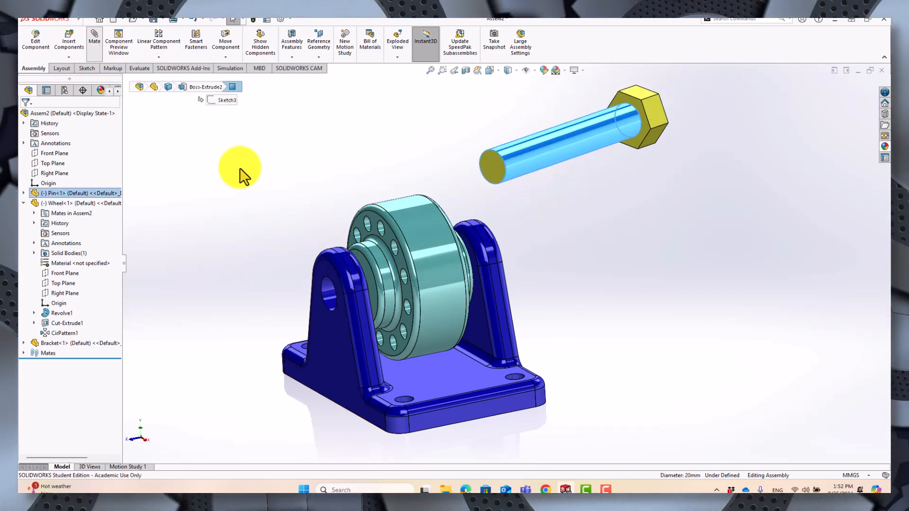
{"action": "left_click", "coordinate": [326, 290]}
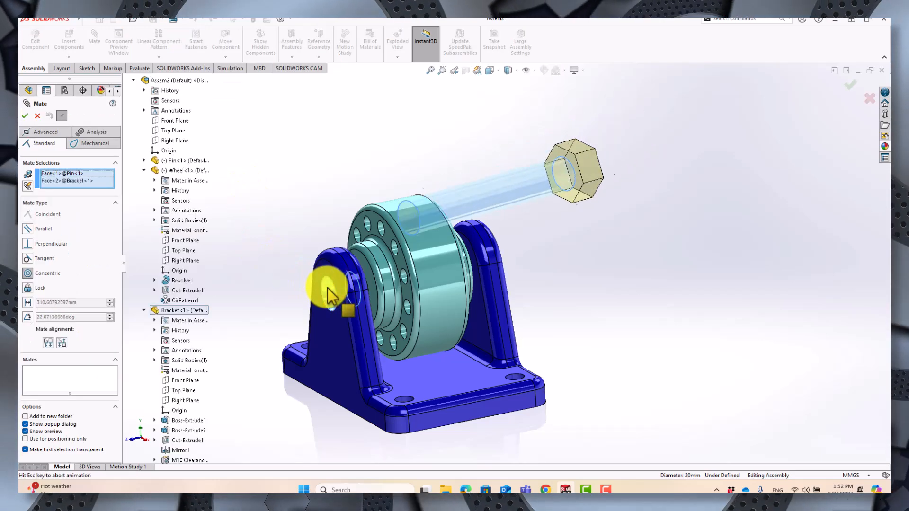
{"action": "key", "text": "Return"}
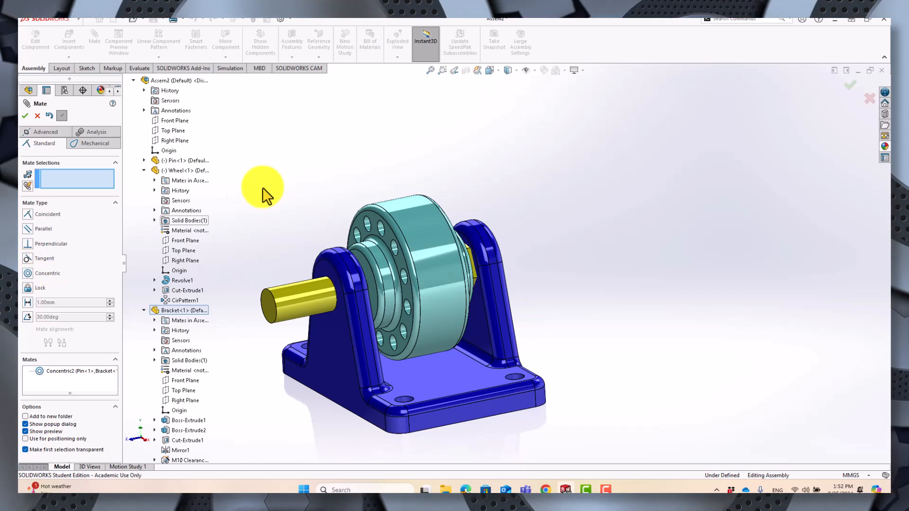
- Slide the pin outward along its axis and add a coincident mate between the underside of its hex head and the lug's outer face
{"action": "left_click_drag", "start_coordinate": [289, 300], "coordinate": [516, 239]}
{"action": "left_click_drag", "start_coordinate": [611, 232], "coordinate": [511, 259]}
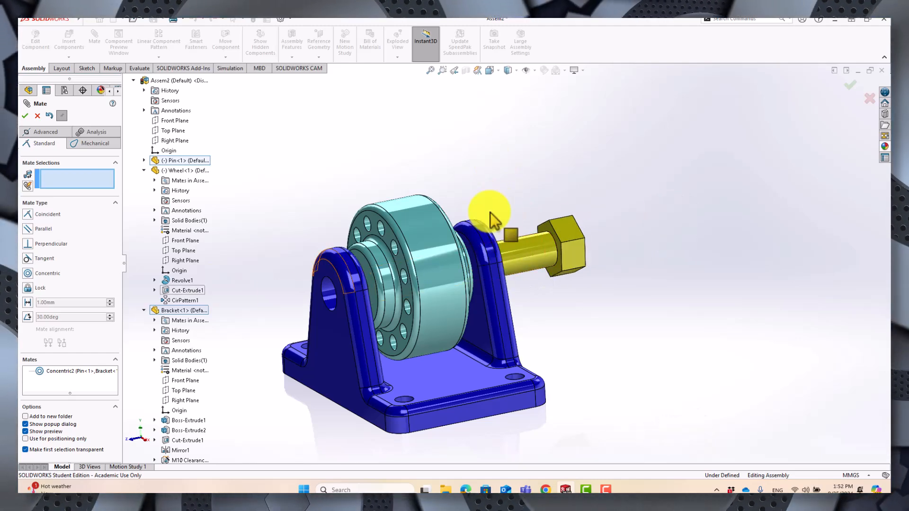
{"action": "scroll", "coordinate": [490, 242], "scroll_direction": "down", "scroll_amount": 4}
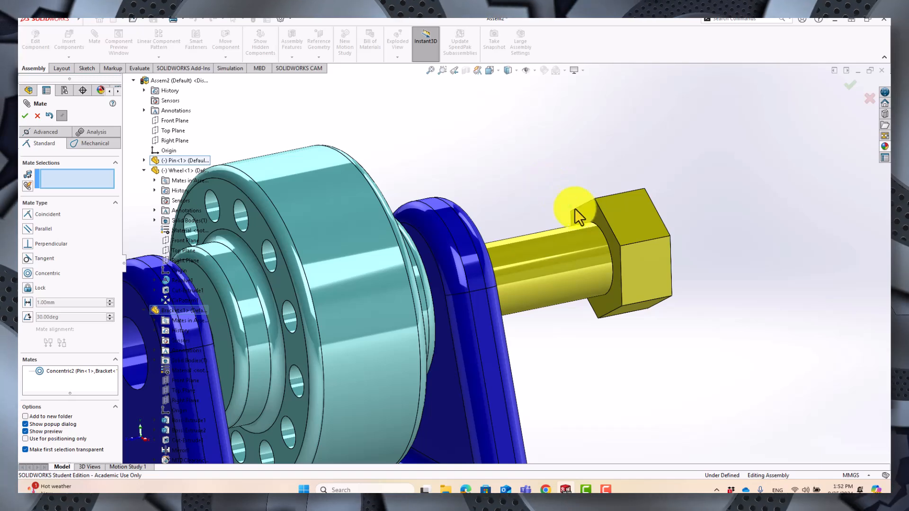
{"action": "left_click", "coordinate": [591, 215]}
{"action": "middle_click_drag", "start_coordinate": [588, 219], "coordinate": [549, 228]}
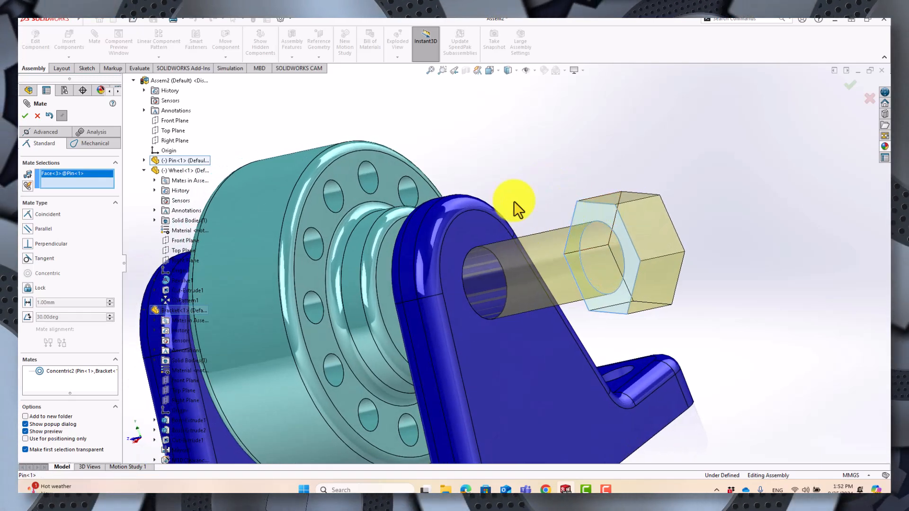
{"action": "left_click", "coordinate": [470, 227]}
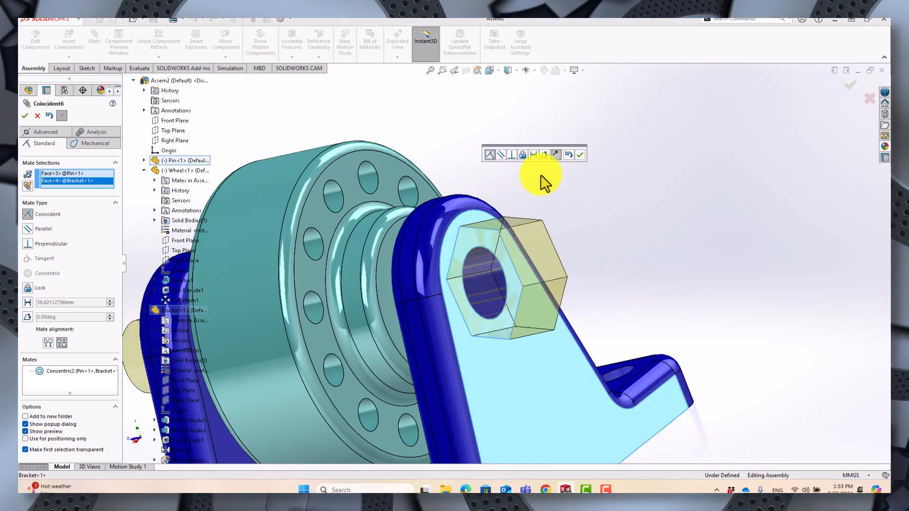
{"action": "left_click", "coordinate": [579, 155]}
- Add a parallel mate between a flat of the pin's hex head and the upper face of the bracket's base
{"action": "key", "text": "f"}
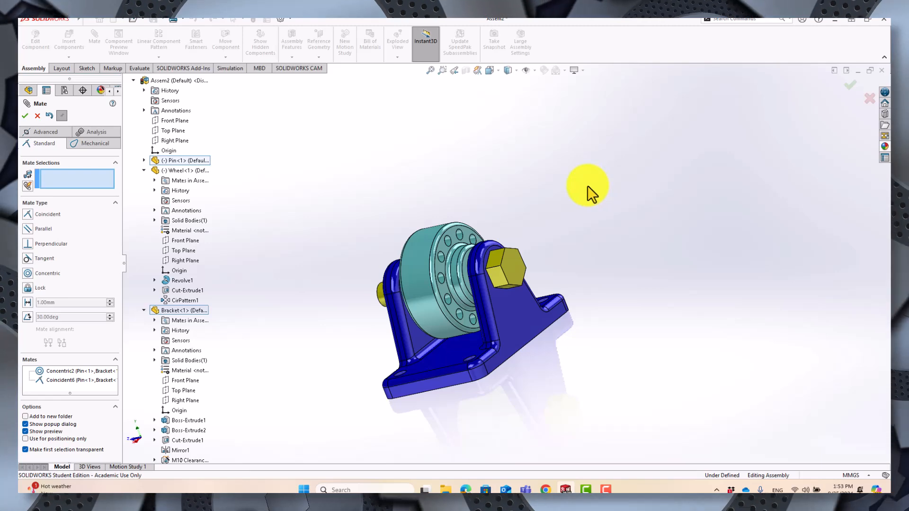
{"action": "middle_click_drag", "start_coordinate": [592, 195], "coordinate": [517, 243]}
{"action": "scroll", "coordinate": [517, 243], "scroll_direction": "up", "scroll_amount": 3}
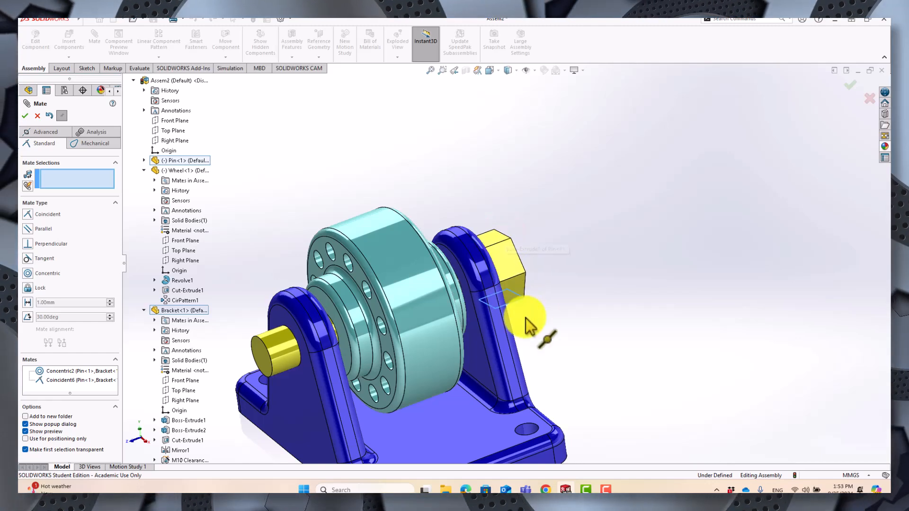
{"action": "scroll", "coordinate": [512, 271], "scroll_direction": "down", "scroll_amount": 3}
{"action": "middle_click_drag", "start_coordinate": [572, 308], "coordinate": [514, 293]}
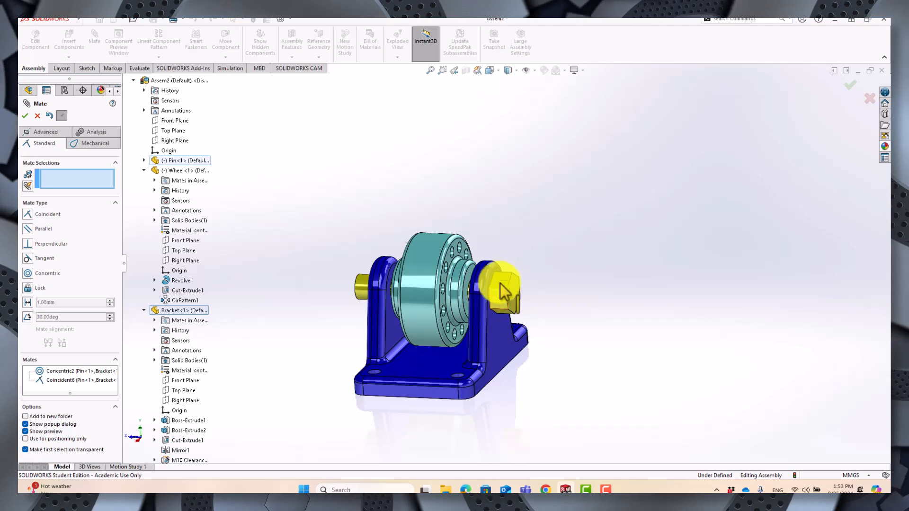
{"action": "scroll", "coordinate": [477, 336], "scroll_direction": "up", "scroll_amount": 2}
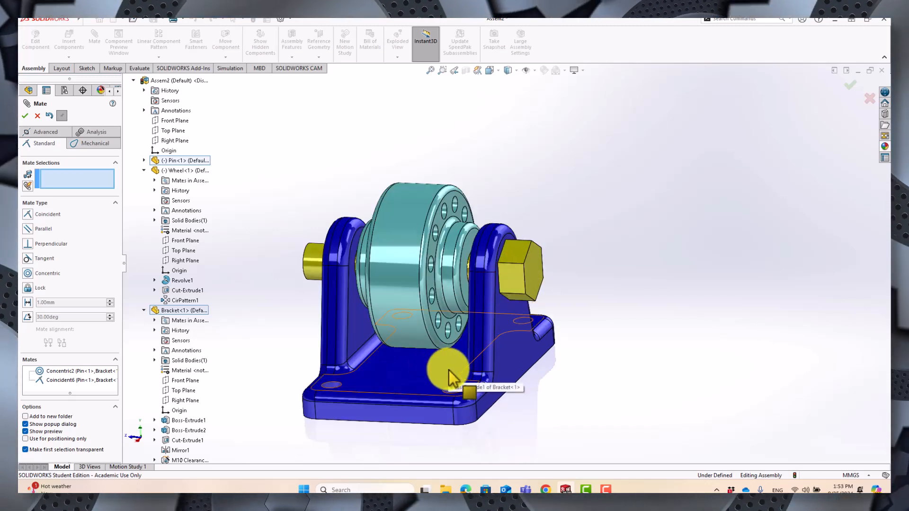
{"action": "left_click", "coordinate": [517, 254]}
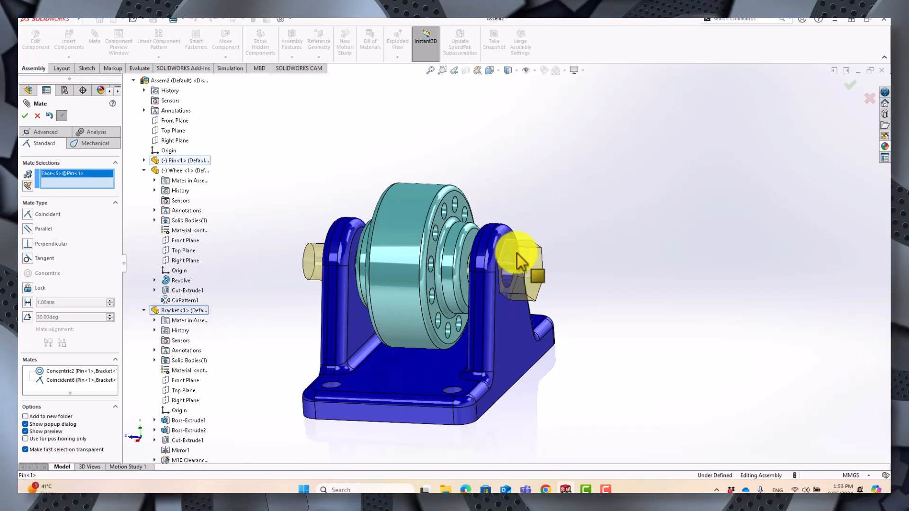
{"action": "left_click", "coordinate": [440, 373]}
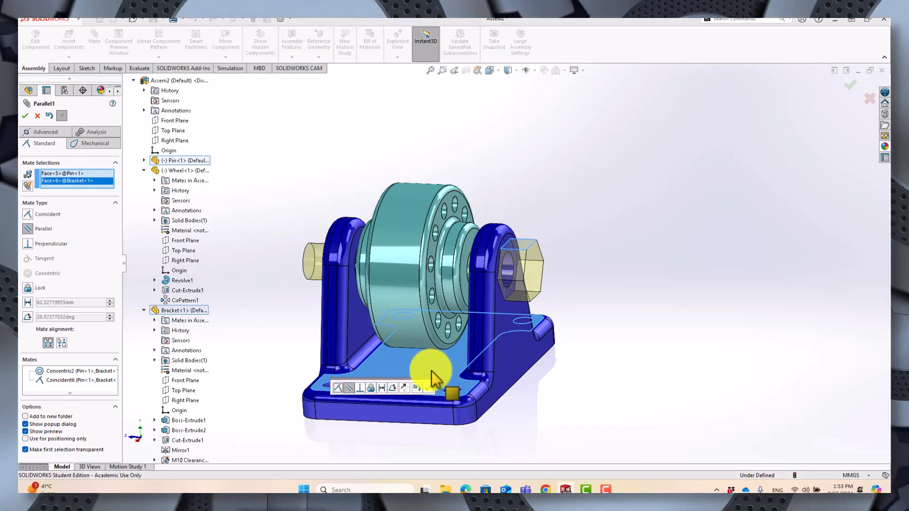
{"action": "left_click", "coordinate": [427, 388]}
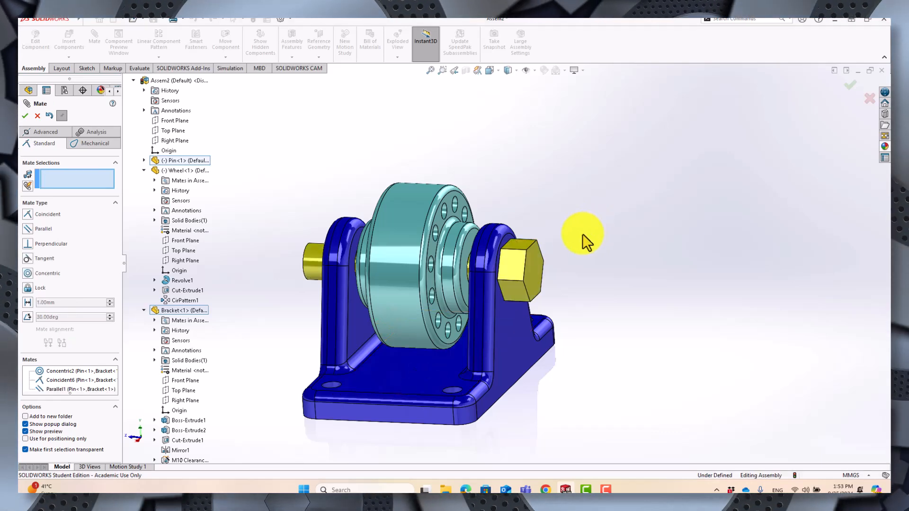
- Close the Mate command and test whether the pin can still be moved
{"action": "left_click", "coordinate": [25, 116]}
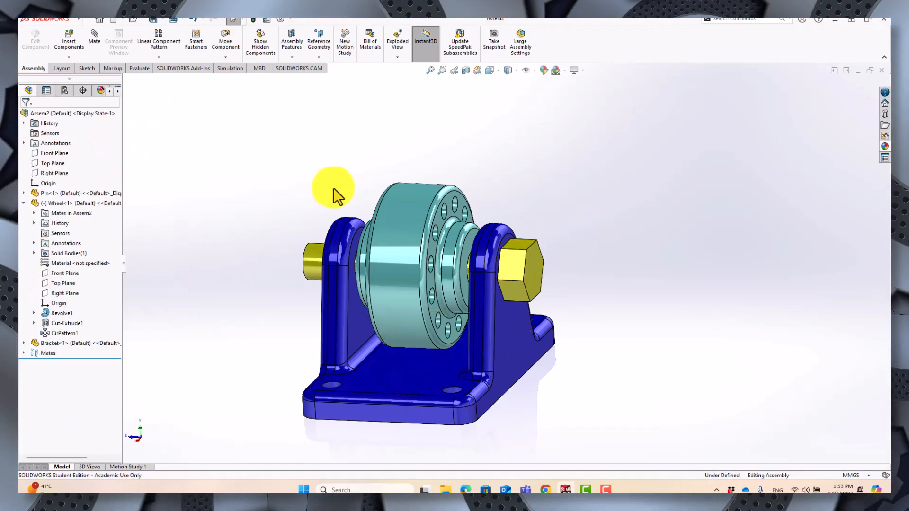
{"action": "left_click_drag", "start_coordinate": [515, 266], "coordinate": [520, 247]}
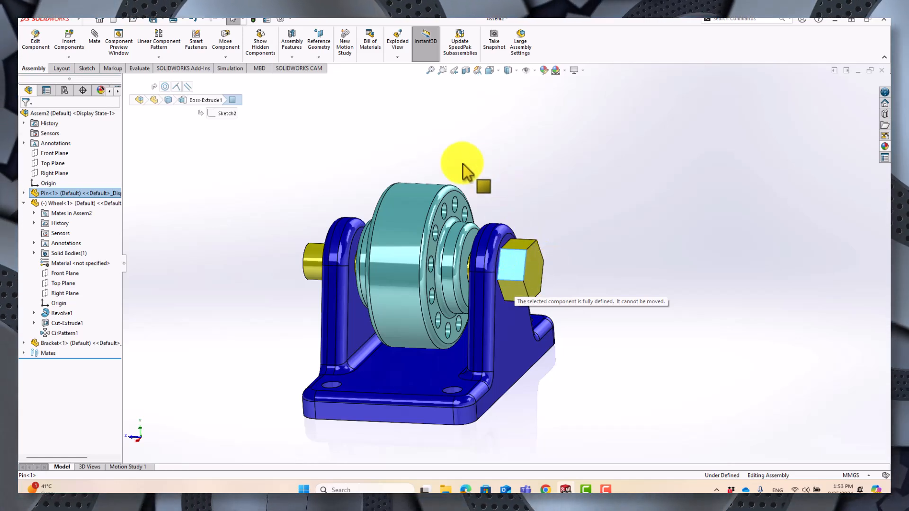
{"action": "left_click", "coordinate": [316, 126]}
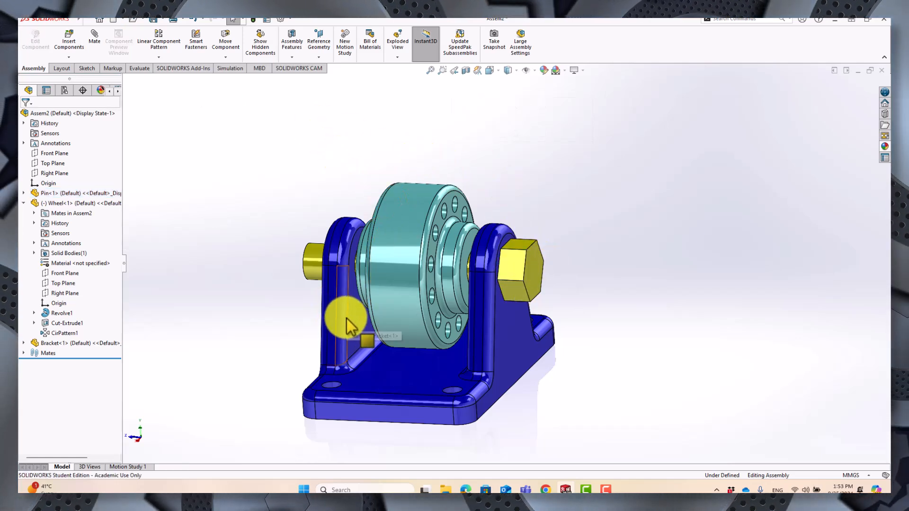
- Show the assembly in isometric view and turn the wheel on the pin to check its motion
{"action": "scroll", "coordinate": [468, 275], "scroll_direction": "up", "scroll_amount": 3}
{"action": "key", "text": "space"}
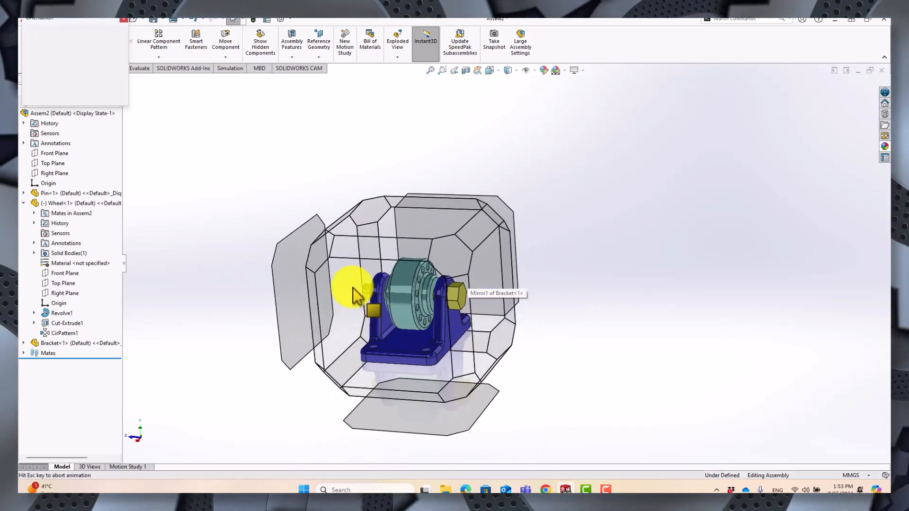
{"action": "left_click", "coordinate": [301, 258]}
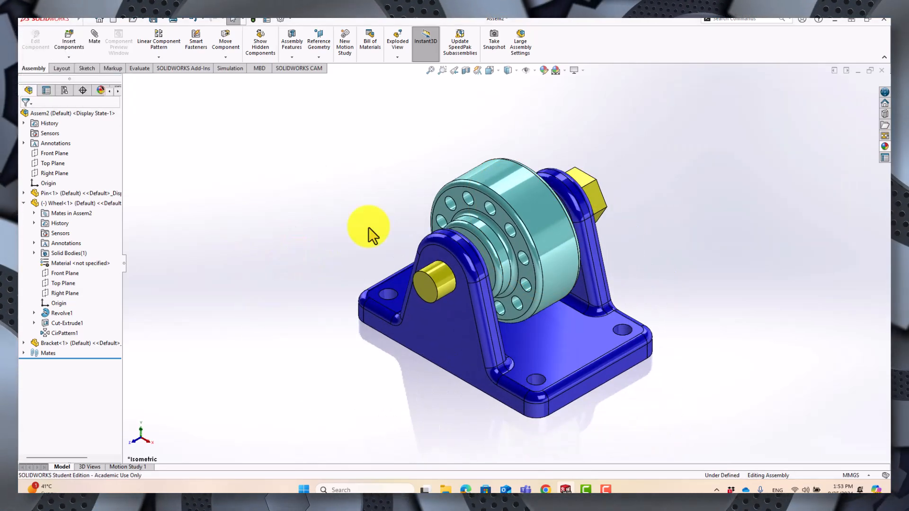
{"action": "left_click", "coordinate": [522, 197]}
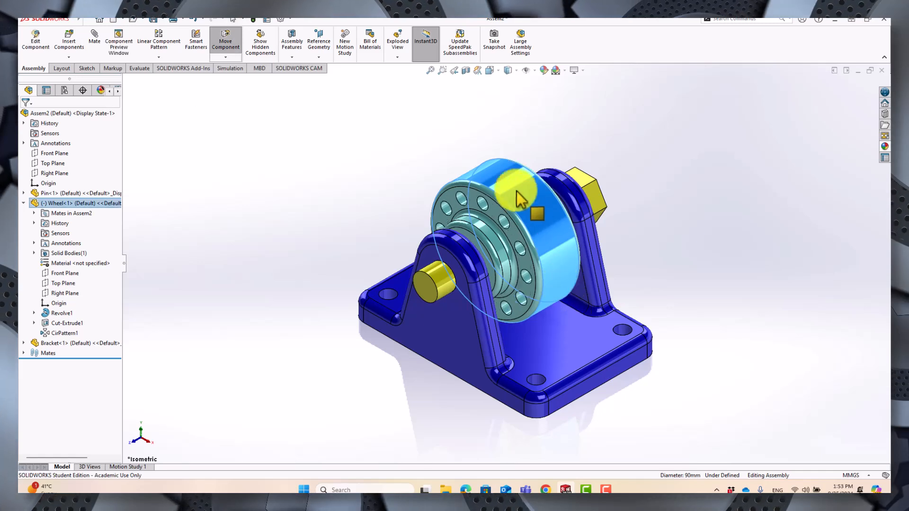
{"action": "left_click", "coordinate": [674, 249]}
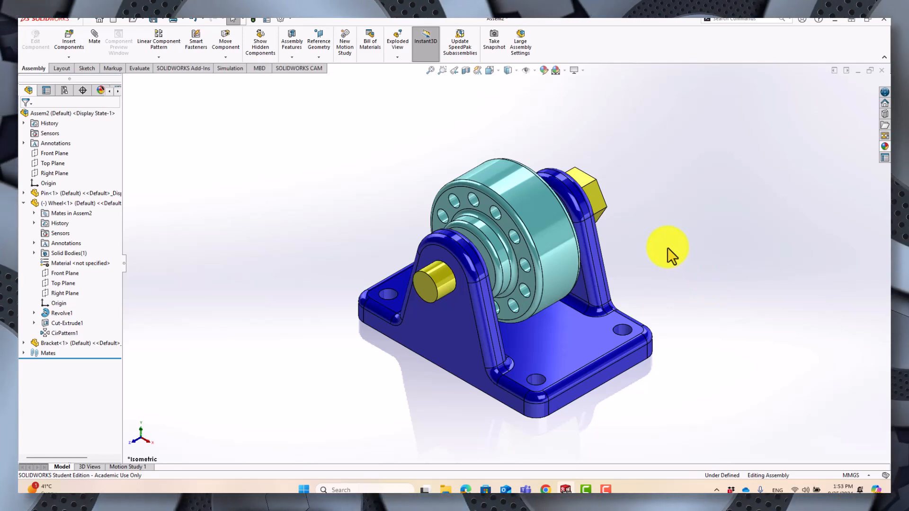
{"action": "left_click", "coordinate": [24, 202]}
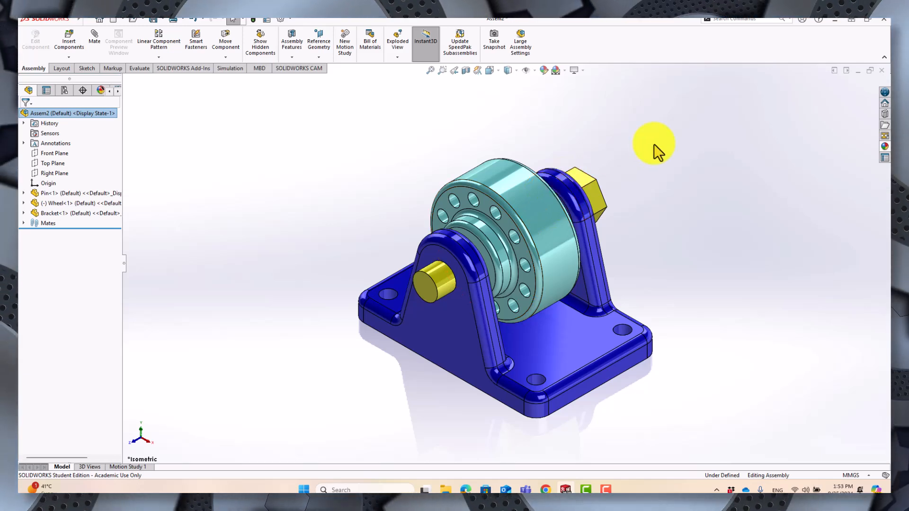
{"action": "left_click", "coordinate": [565, 240]}
{"action": "left_click_drag", "start_coordinate": [565, 240], "coordinate": [390, 168]}
{"action": "left_click", "coordinate": [391, 169]}
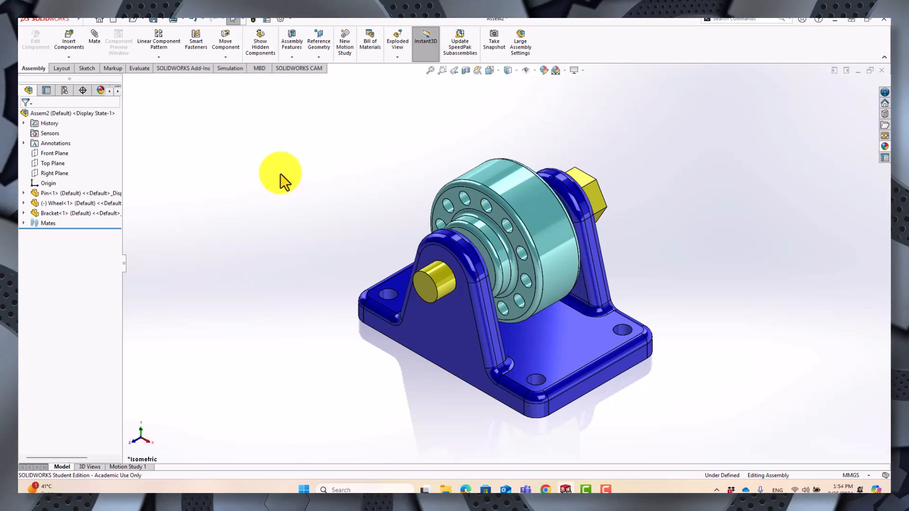
- Rebuild the assembly and save it as Assem2 in the 01 Assembly Overview folder
{"action": "left_click", "coordinate": [156, 21]}
{"action": "left_click", "coordinate": [205, 160]}
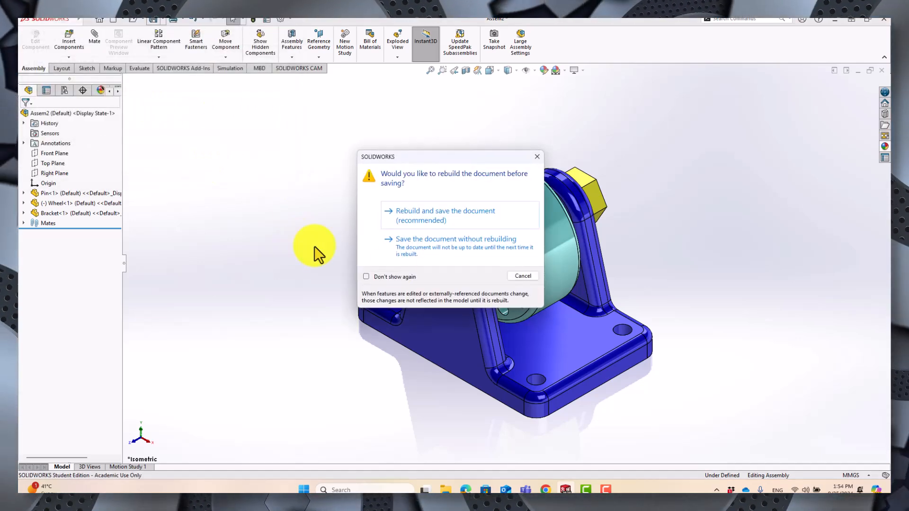
{"action": "left_click", "coordinate": [419, 217]}
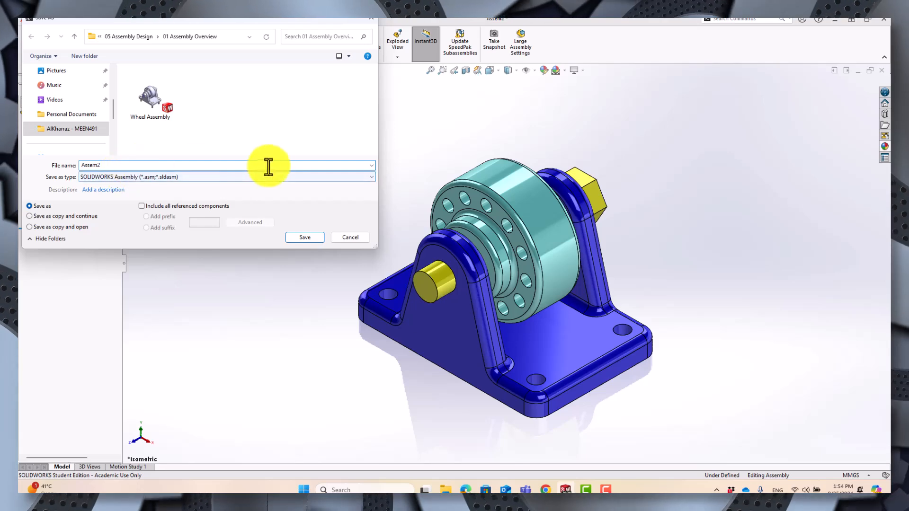
{"action": "left_click", "coordinate": [305, 237]}
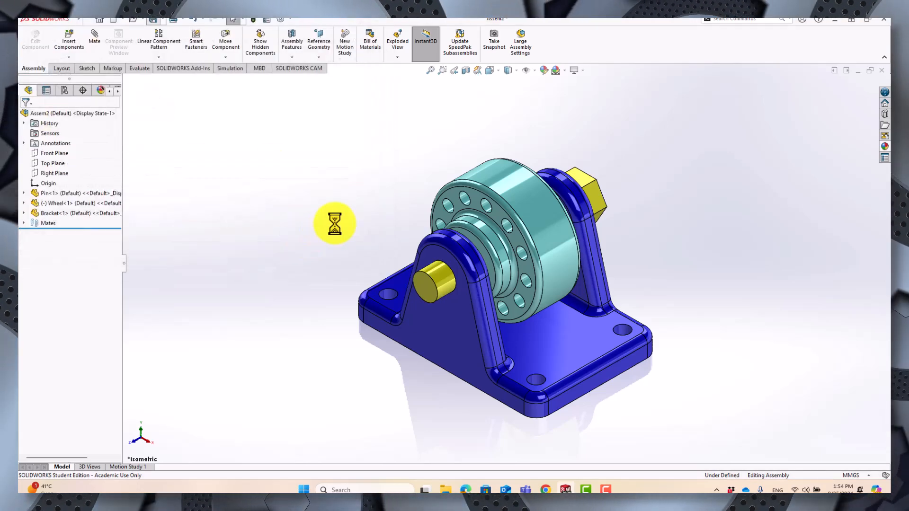
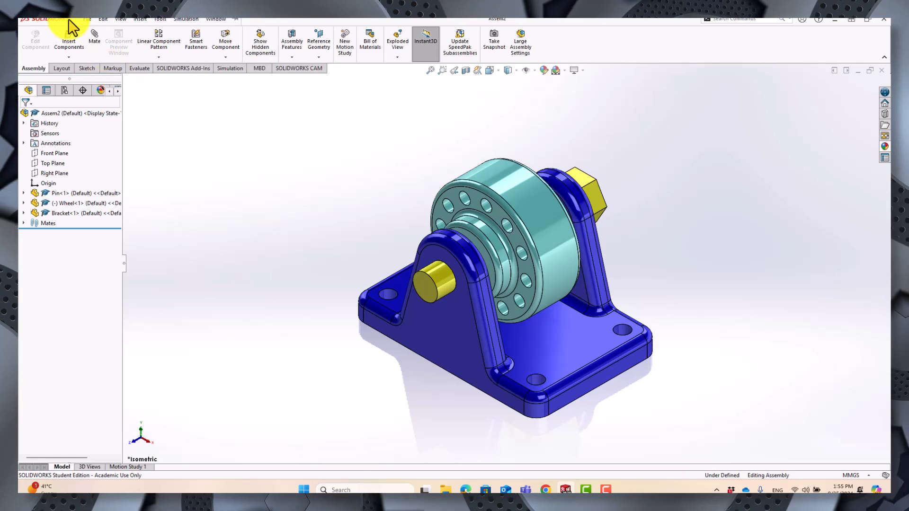
- Start Pack and Go for the assembly, include Toolbox components and choose to save the package as a zip file
{"action": "mouse_move", "coordinate": [52, 23]}
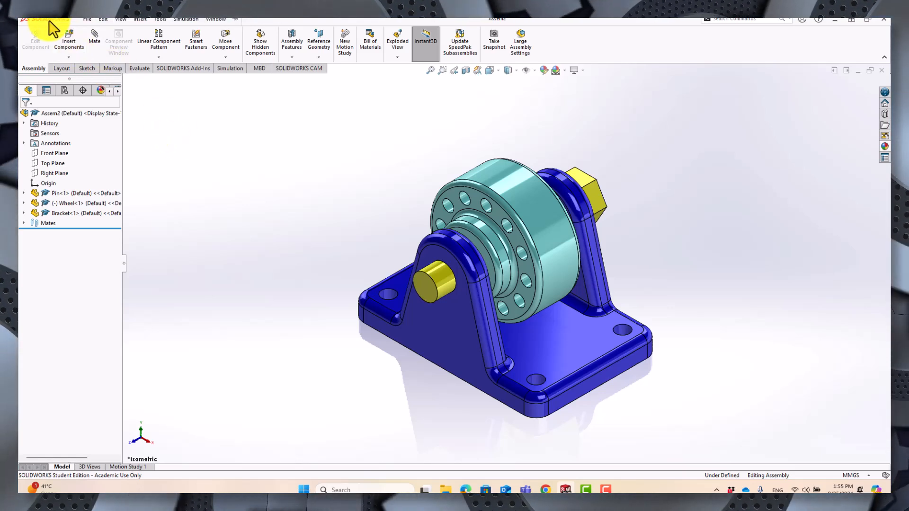
{"action": "left_click", "coordinate": [87, 21]}
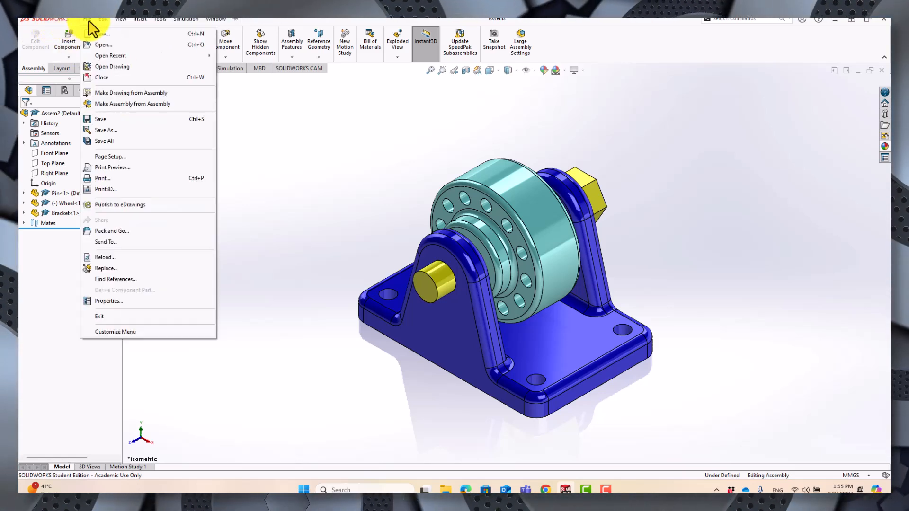
{"action": "left_click", "coordinate": [122, 232]}
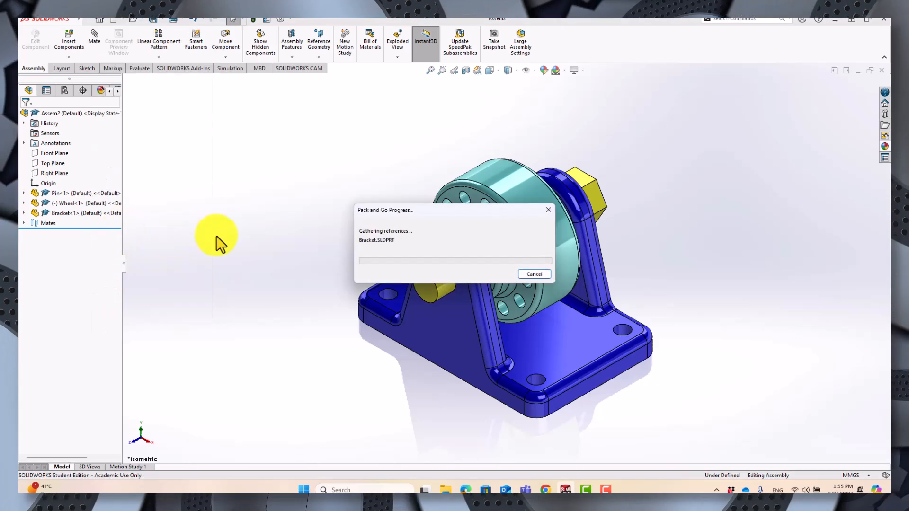
{"action": "left_click_drag", "start_coordinate": [216, 20], "coordinate": [249, 99]}
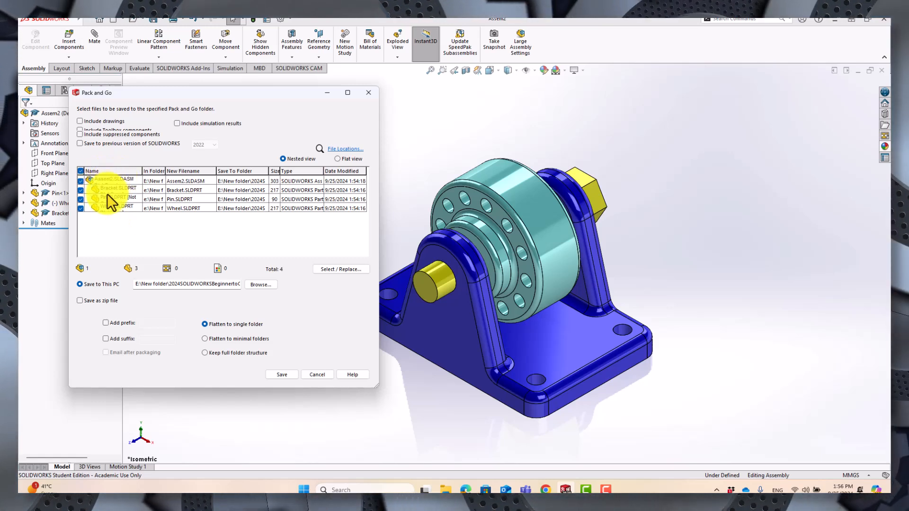
{"action": "left_click", "coordinate": [81, 171]}
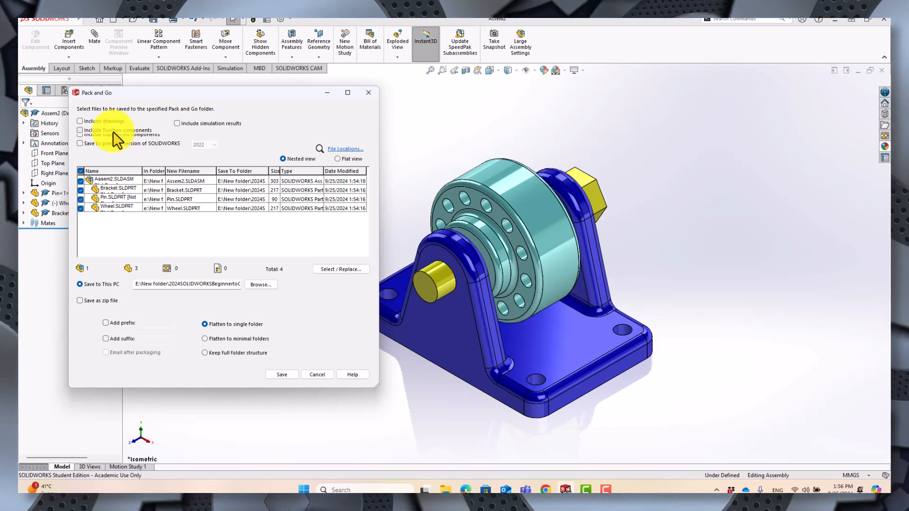
{"action": "left_click", "coordinate": [79, 131]}
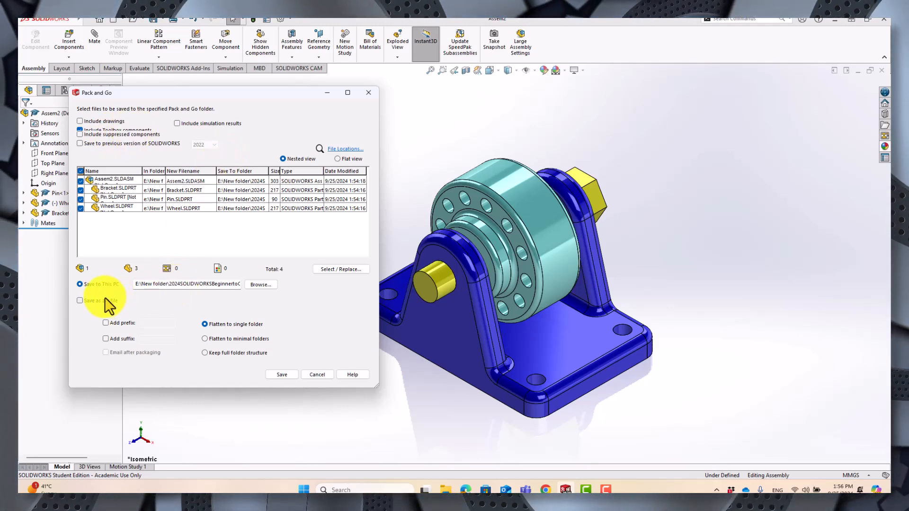
{"action": "left_click", "coordinate": [80, 301]}
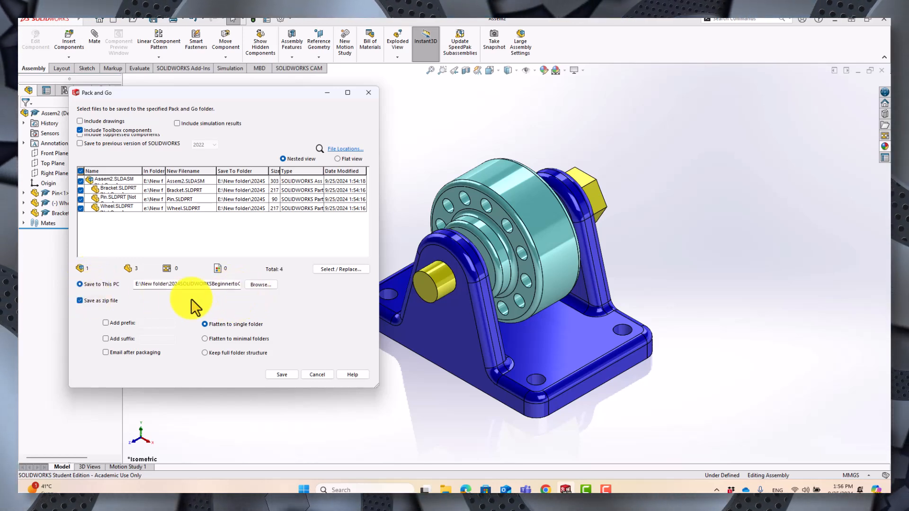
- Set the package's destination to New folder on the USB Drive (E:)
{"action": "left_click", "coordinate": [265, 286]}
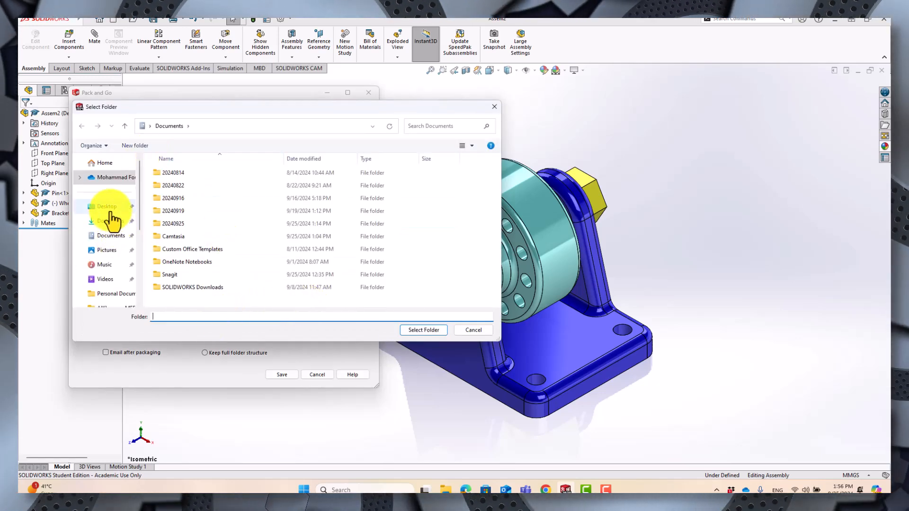
{"action": "scroll", "coordinate": [115, 203], "scroll_direction": "down", "scroll_amount": 3}
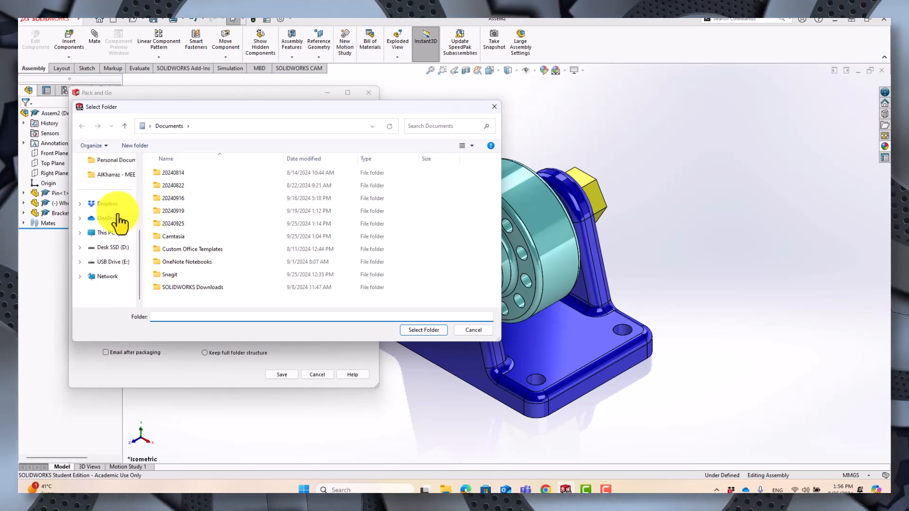
{"action": "left_click", "coordinate": [108, 263]}
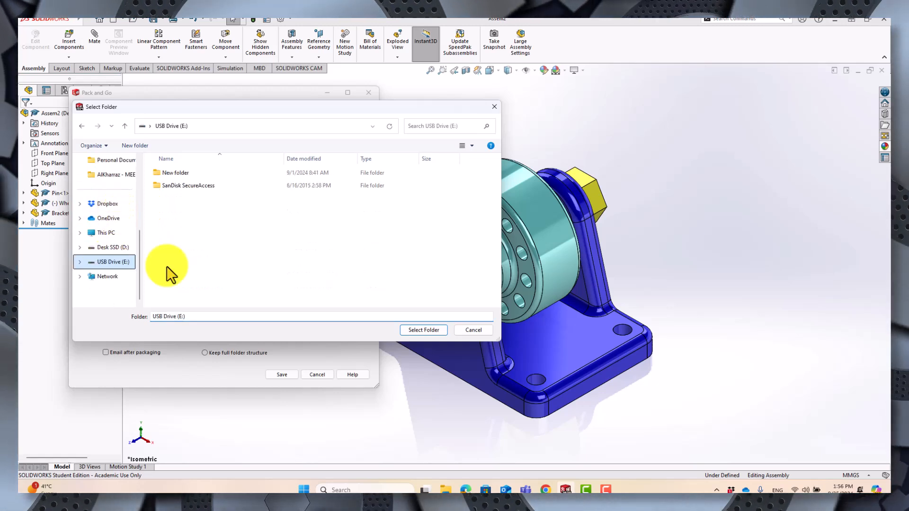
{"action": "double_click", "coordinate": [177, 173]}
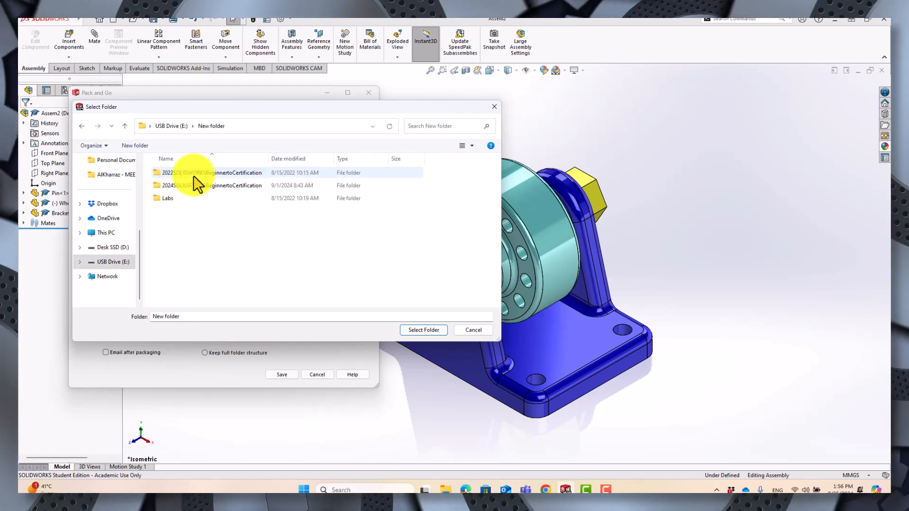
{"action": "left_click", "coordinate": [180, 317]}
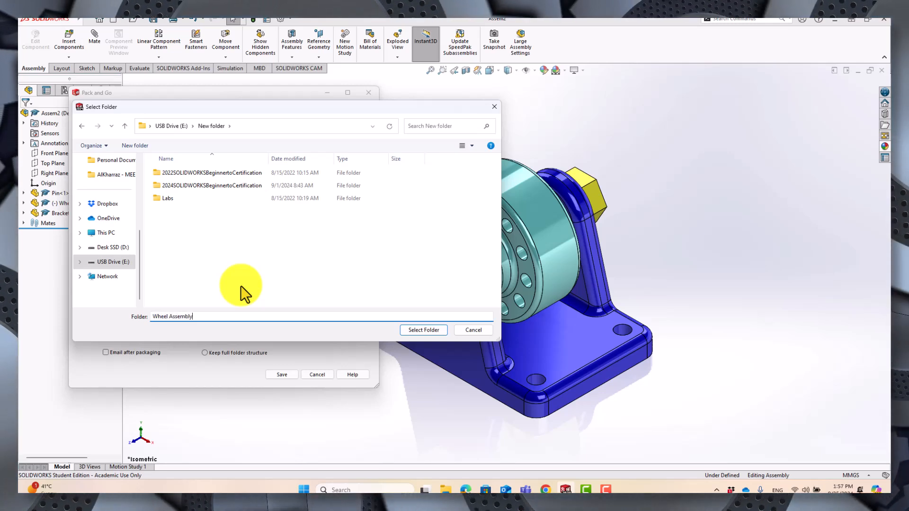
{"action": "left_click", "coordinate": [428, 331]}
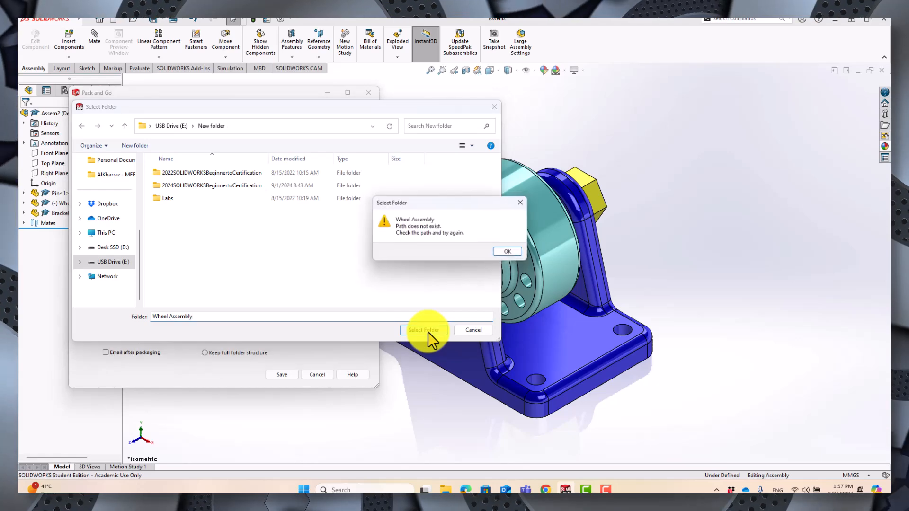
{"action": "left_click", "coordinate": [502, 253]}
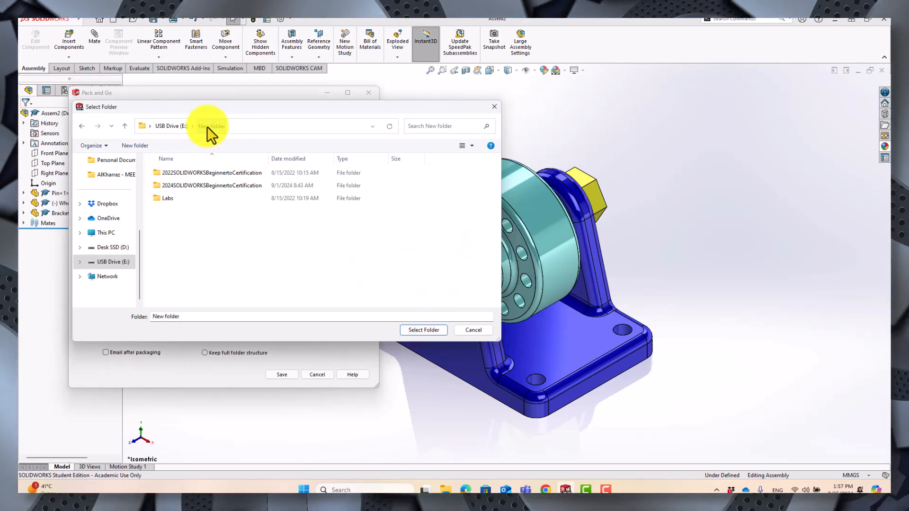
{"action": "left_click", "coordinate": [416, 329]}
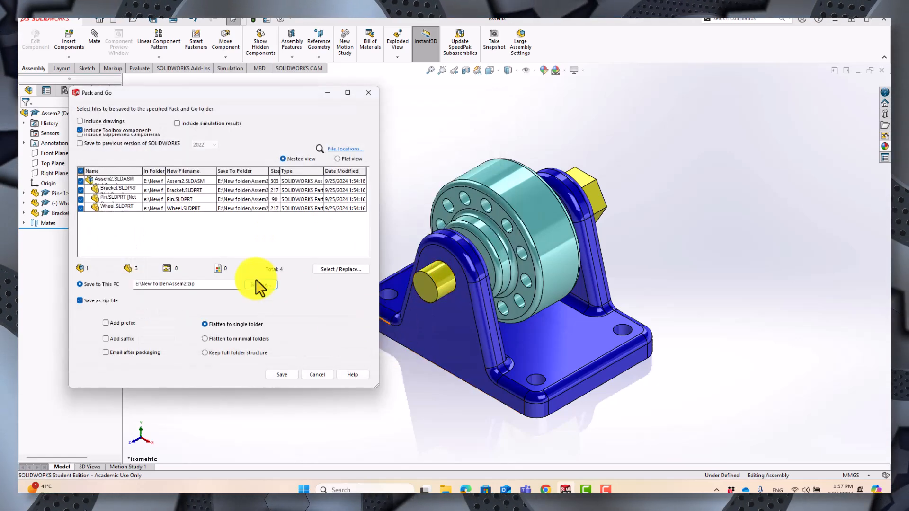
- Change the zip file name in the destination path to Wheel_assembly.zip and save the package
{"action": "left_click", "coordinate": [205, 284]}
{"action": "left_click_drag", "start_coordinate": [180, 284], "coordinate": [185, 287]}
{"action": "type", "text": "Wheel"}
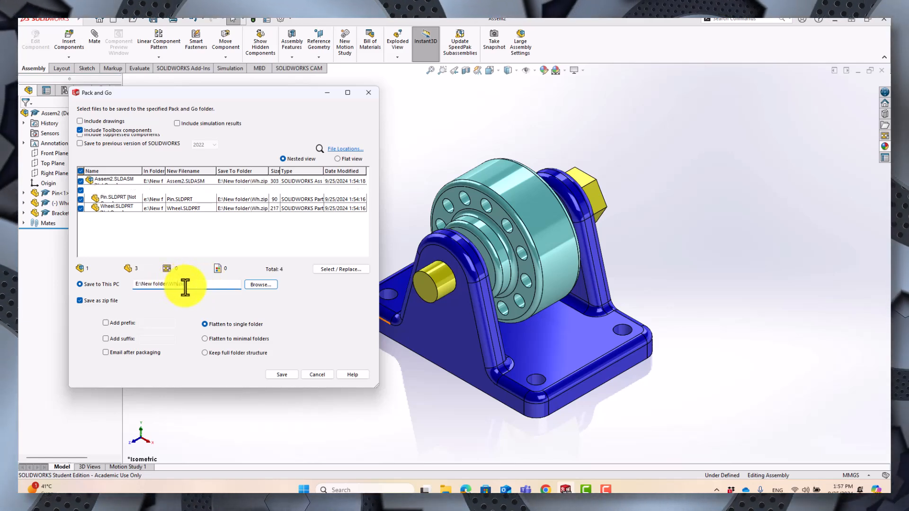
{"action": "type", "text": " Asse"}
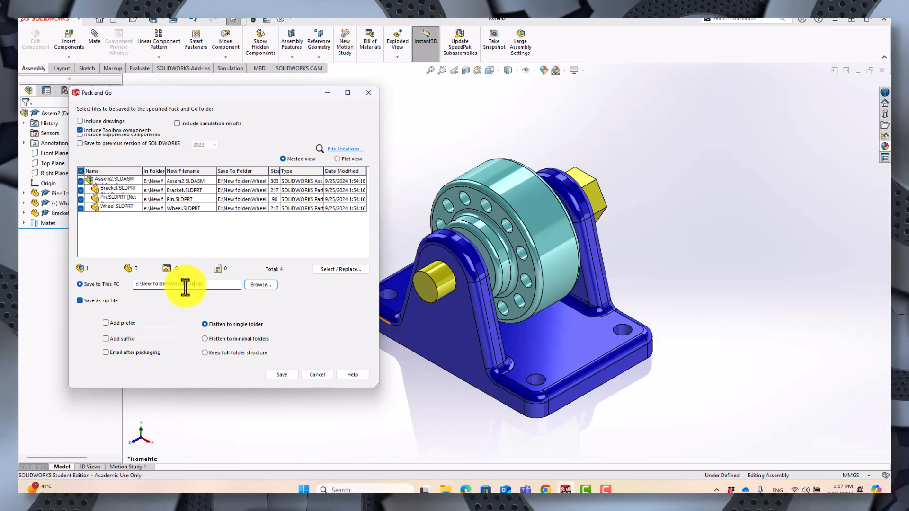
{"action": "type", "text": "mbly"}
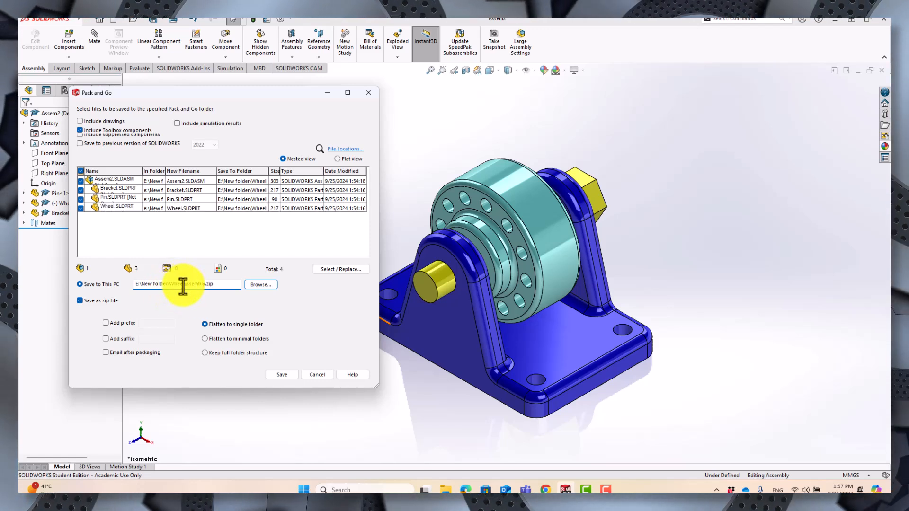
{"action": "type", "text": "_"}
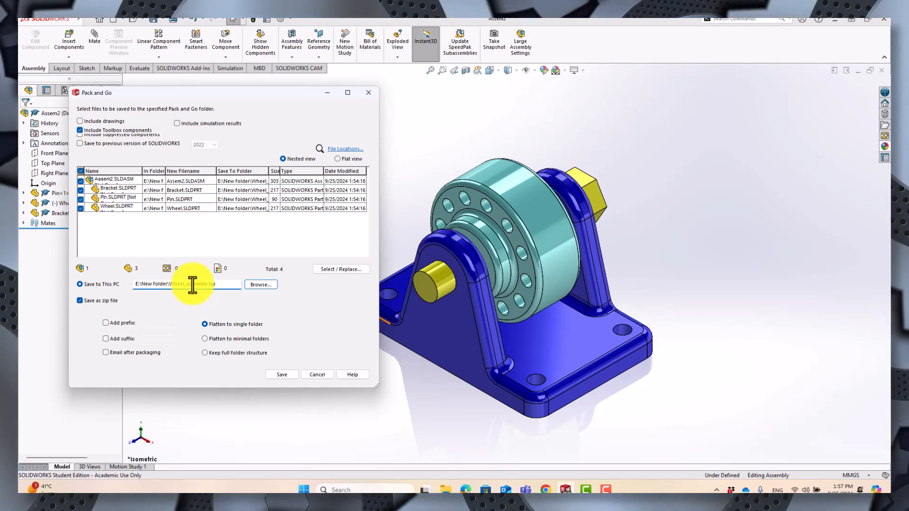
{"action": "left_click", "coordinate": [282, 374]}
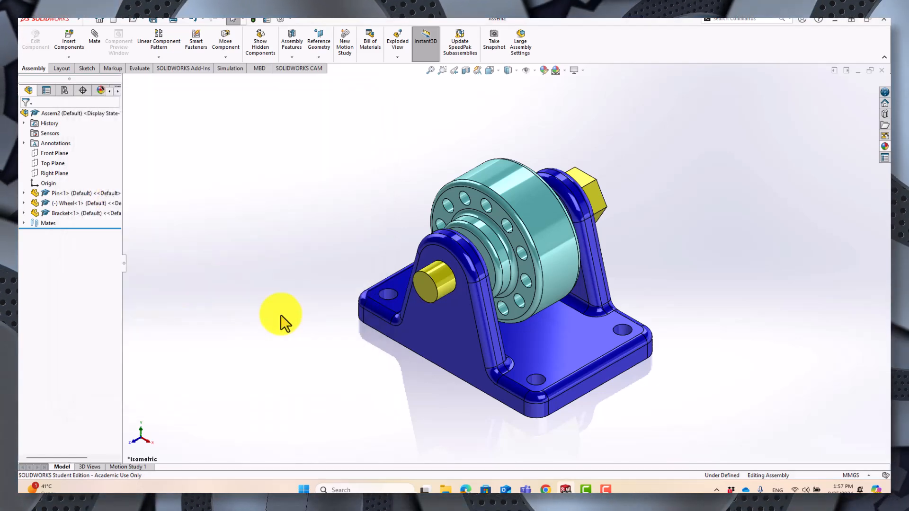
- Switch to File Explorer and go to New folder on the USB drive (E:)
{"action": "mouse_move", "coordinate": [441, 487]}
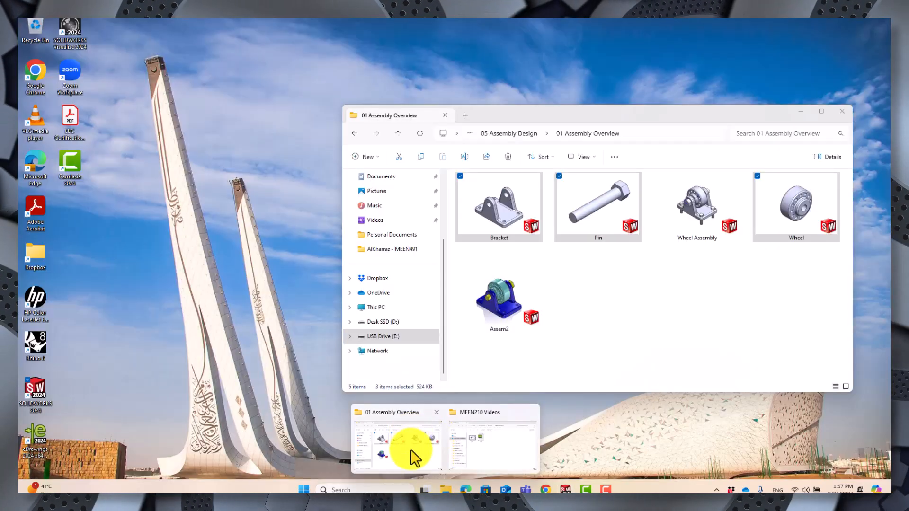
{"action": "left_click", "coordinate": [408, 448]}
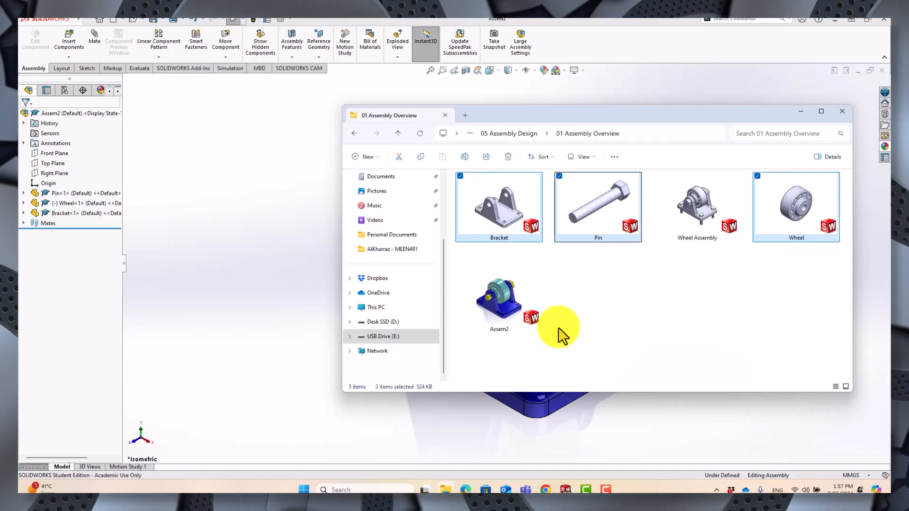
{"action": "key", "text": "alt+Up"}
{"action": "key", "text": "alt+Up"}
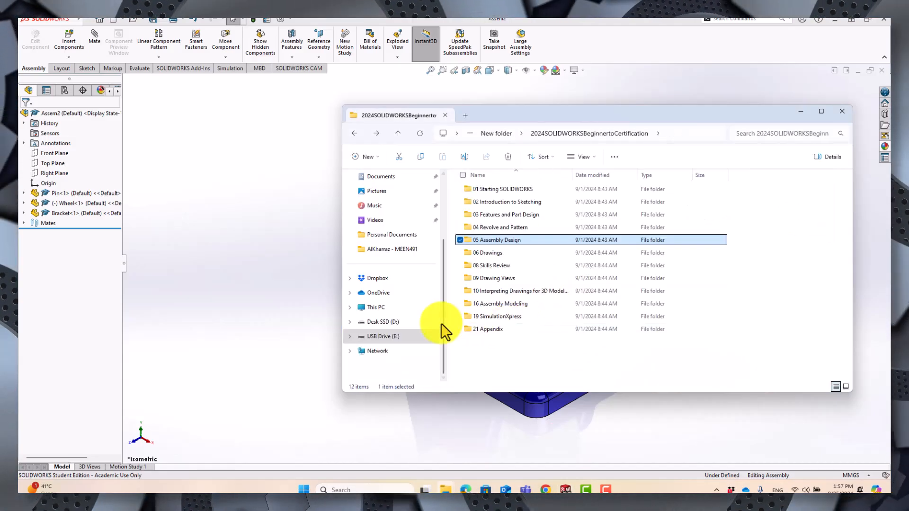
{"action": "left_click", "coordinate": [413, 334]}
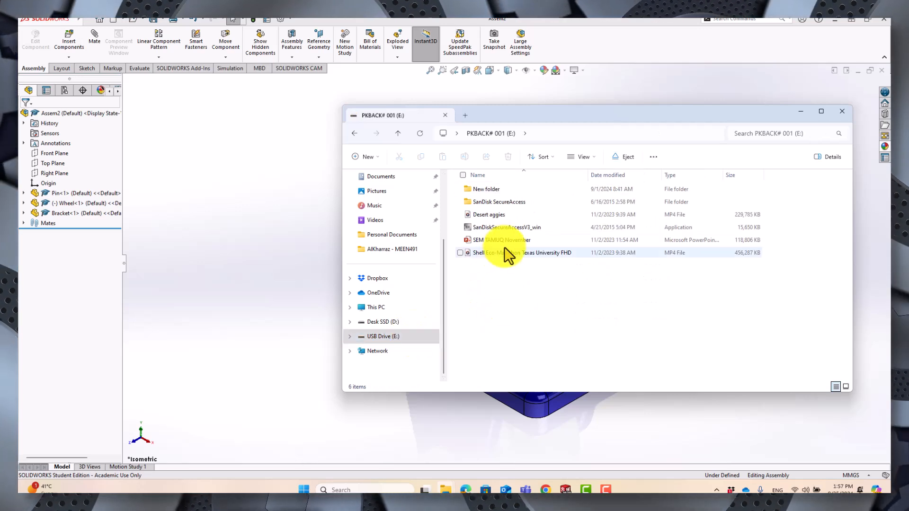
{"action": "double_click", "coordinate": [498, 194]}
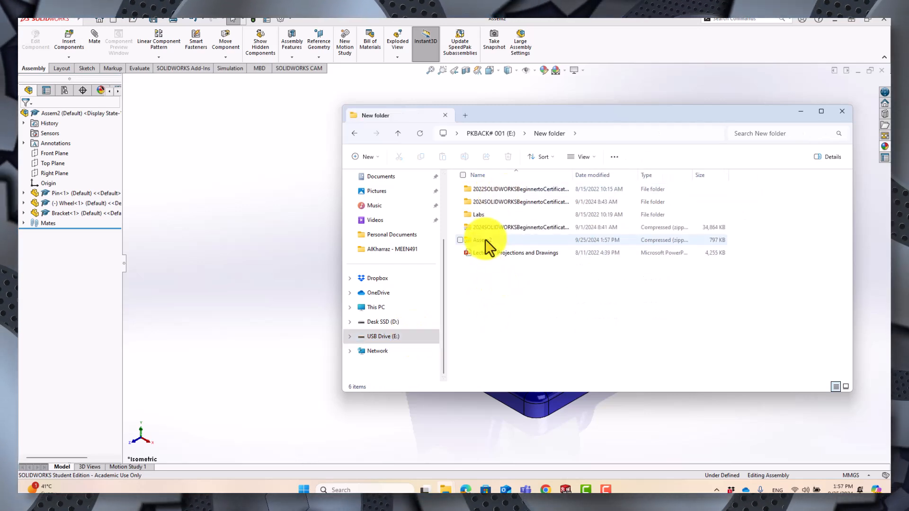
- Open the Assem2 zip archive in New folder to check the packaged files, and close the File Explorer window
{"action": "left_click", "coordinate": [516, 227]}
{"action": "left_click", "coordinate": [487, 274]}
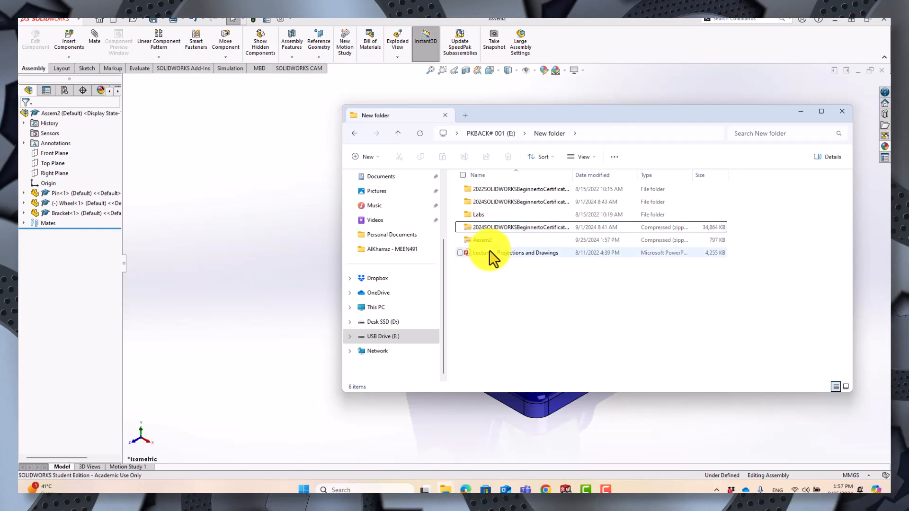
{"action": "double_click", "coordinate": [507, 204]}
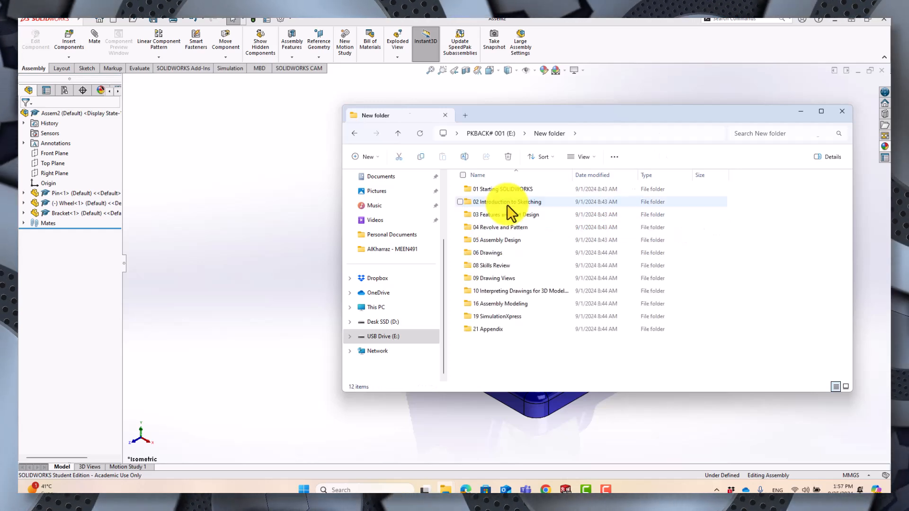
{"action": "key", "text": "alt+Left"}
{"action": "double_click", "coordinate": [485, 241]}
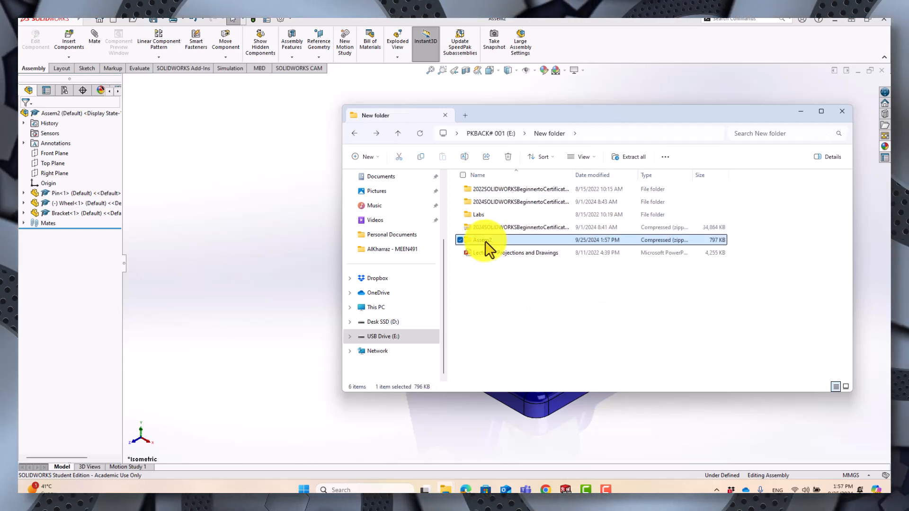
{"action": "left_click_drag", "start_coordinate": [615, 117], "coordinate": [534, 136]}
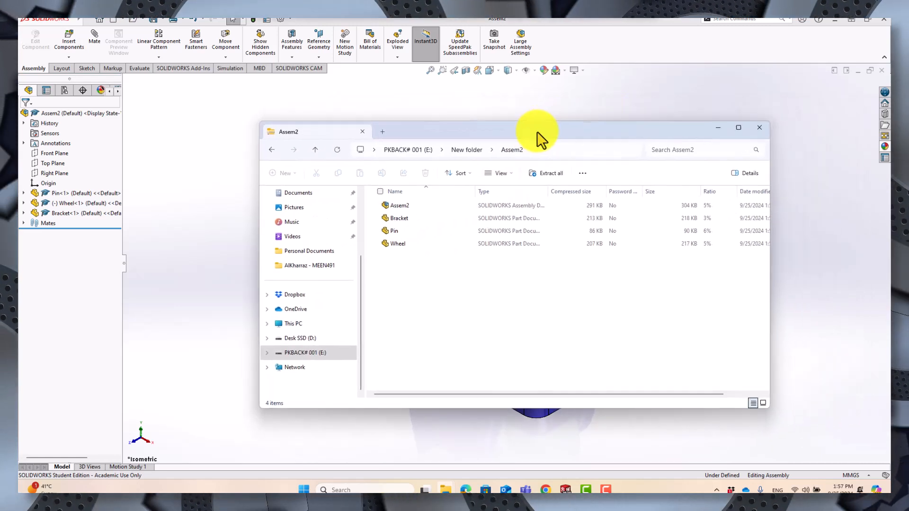
{"action": "key", "text": "alt+Left"}
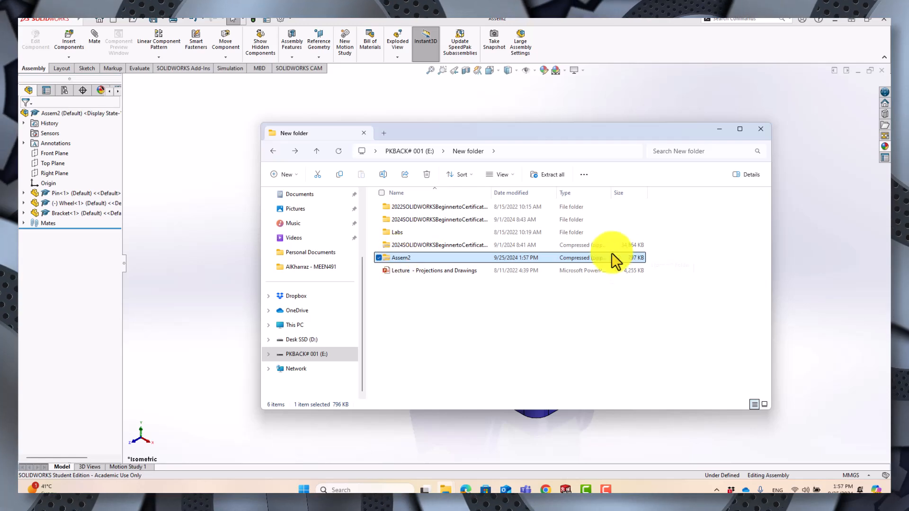
{"action": "double_click", "coordinate": [399, 258]}
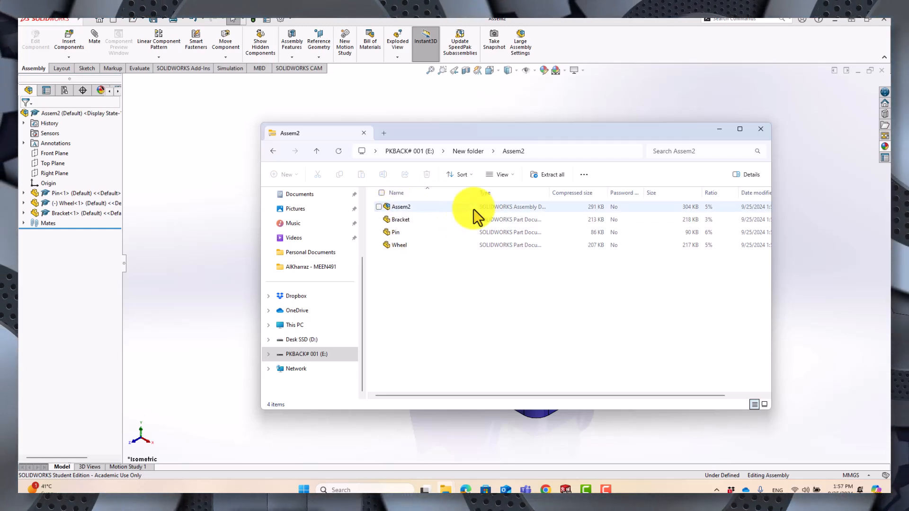
{"action": "left_click", "coordinate": [760, 129]}
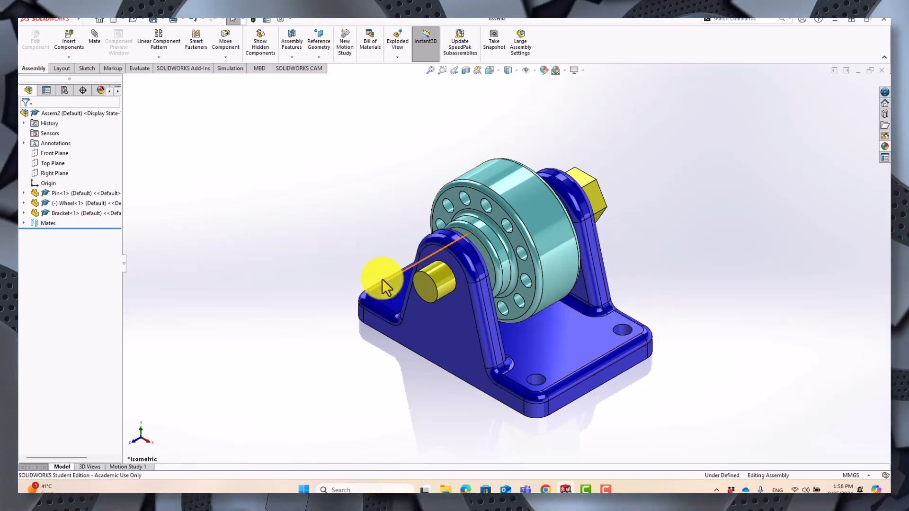
- Open the Design Library and browse the Toolbox to the ANSI Metric Bolts and Screws folder
{"action": "middle_click_drag", "start_coordinate": [609, 308], "coordinate": [598, 282]}
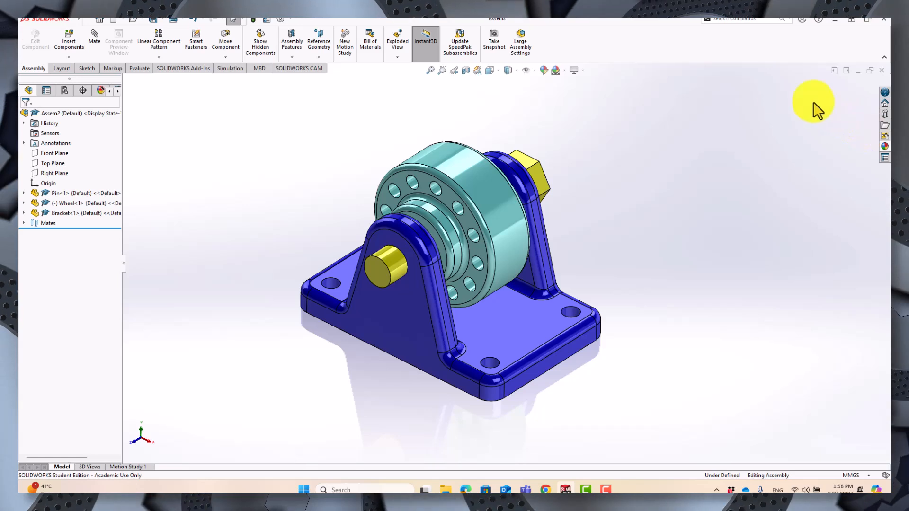
{"action": "scroll", "coordinate": [669, 134], "scroll_direction": "up", "scroll_amount": 1}
{"action": "scroll", "coordinate": [667, 251], "scroll_direction": "down", "scroll_amount": 1}
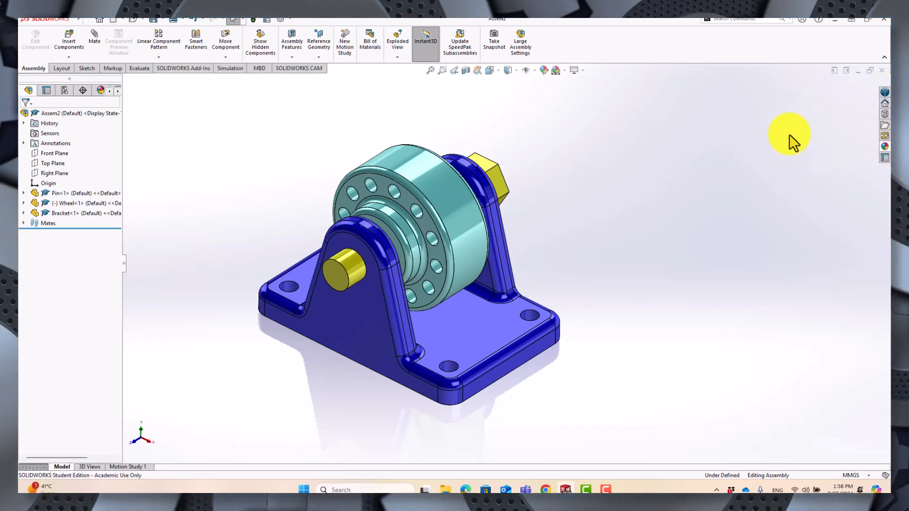
{"action": "left_click", "coordinate": [884, 115]}
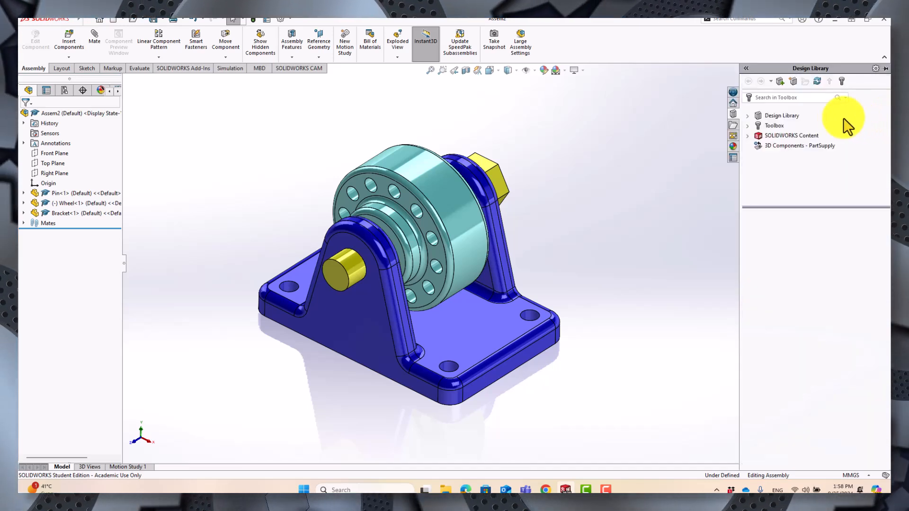
{"action": "left_click", "coordinate": [773, 126]}
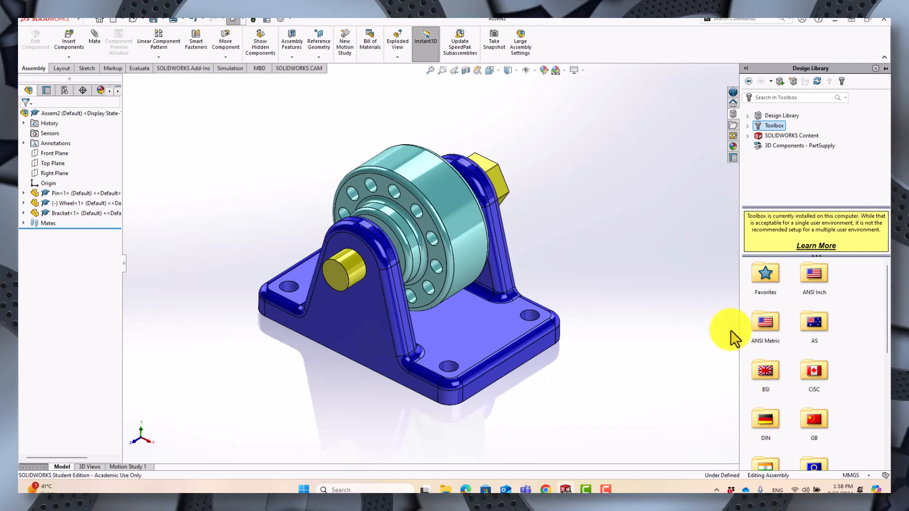
{"action": "double_click", "coordinate": [766, 326]}
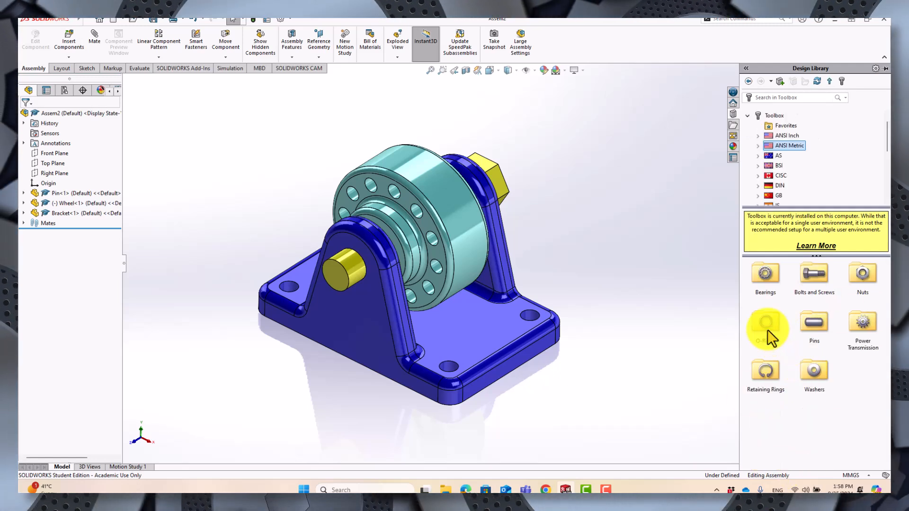
{"action": "double_click", "coordinate": [811, 277]}
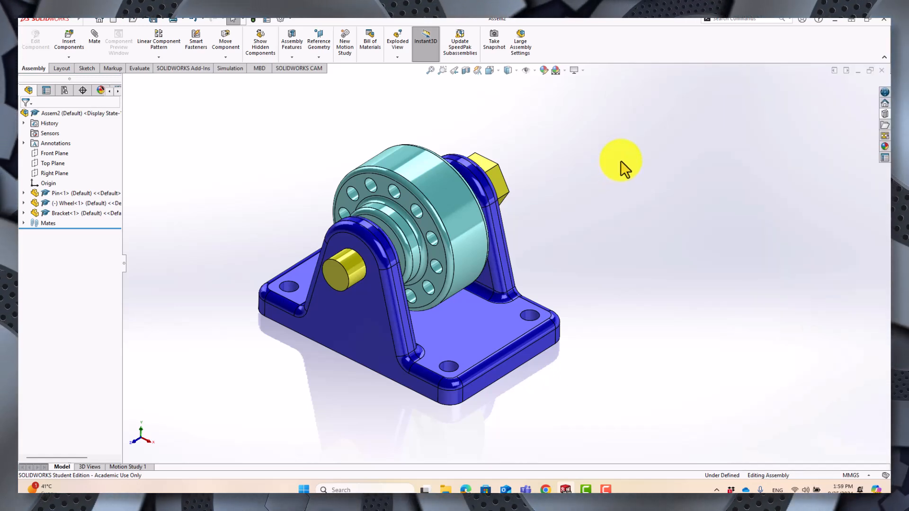
- Activate the SOLIDWORKS Toolbox Utilities add-in in the add-ins list and accept the change
{"action": "left_click", "coordinate": [291, 20]}
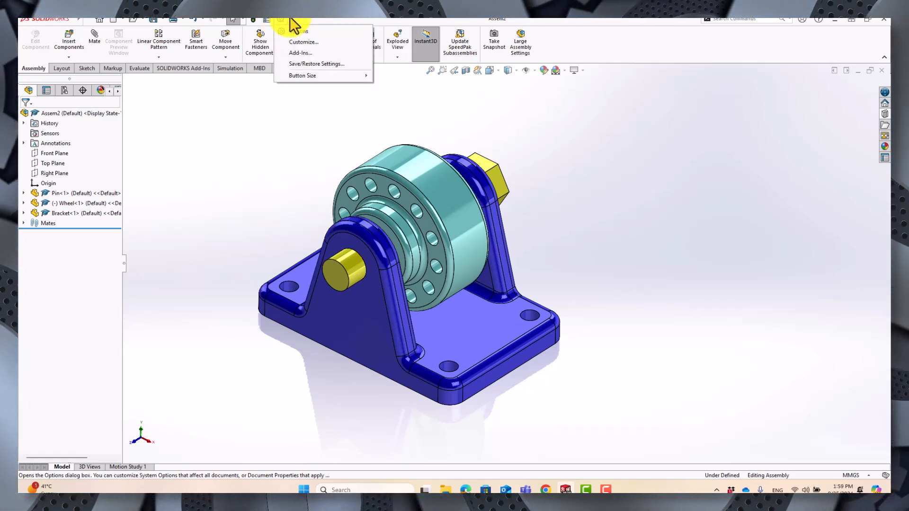
{"action": "left_click", "coordinate": [312, 52]}
{"action": "left_click", "coordinate": [286, 228]}
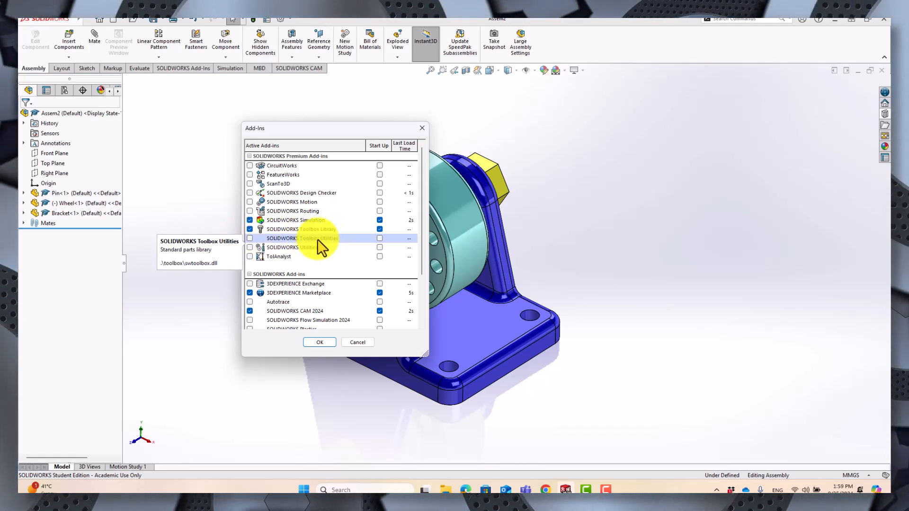
{"action": "left_click", "coordinate": [249, 238]}
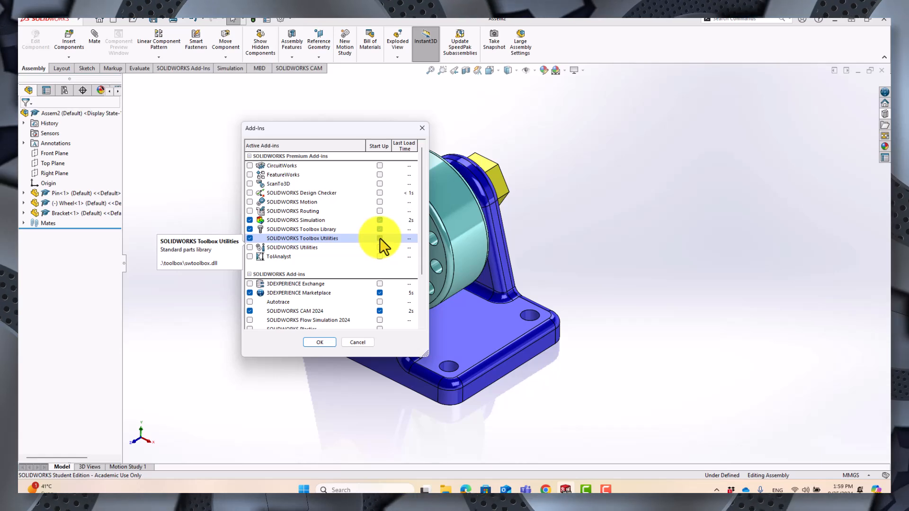
{"action": "left_click", "coordinate": [320, 342]}
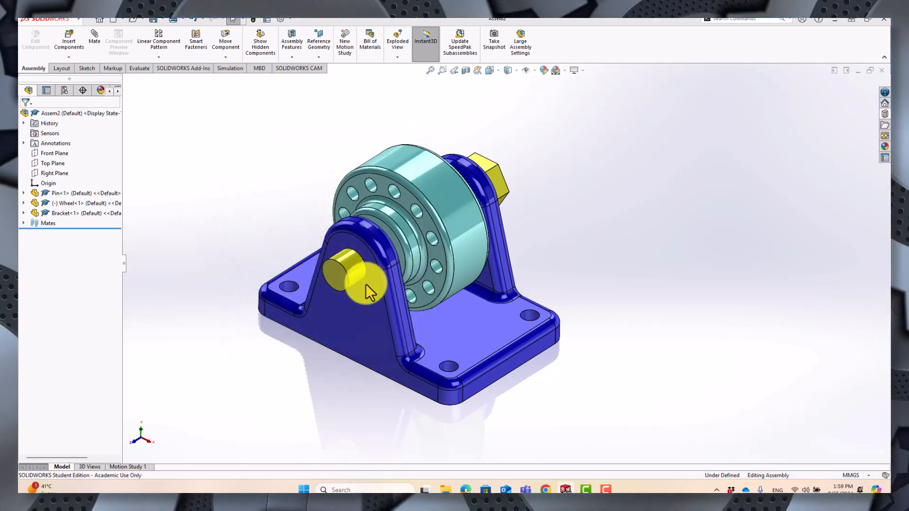
- Try to place a Formed Hex Screw - ANSI B18.2.3.2M from the Hex Head folder in the empty space beside the assembly
{"action": "left_click", "coordinate": [885, 114]}
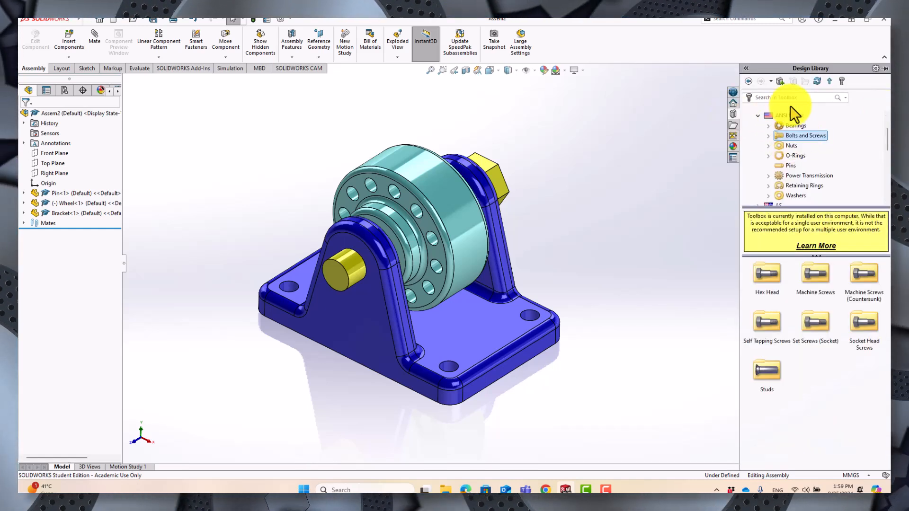
{"action": "scroll", "coordinate": [782, 146], "scroll_direction": "up", "scroll_amount": 2}
{"action": "scroll", "coordinate": [783, 148], "scroll_direction": "down", "scroll_amount": 3}
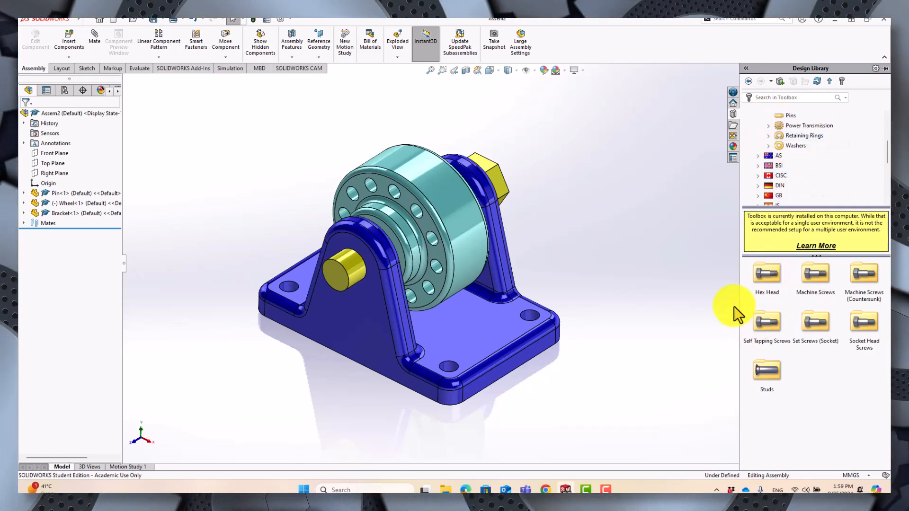
{"action": "scroll", "coordinate": [805, 142], "scroll_direction": "up", "scroll_amount": 3}
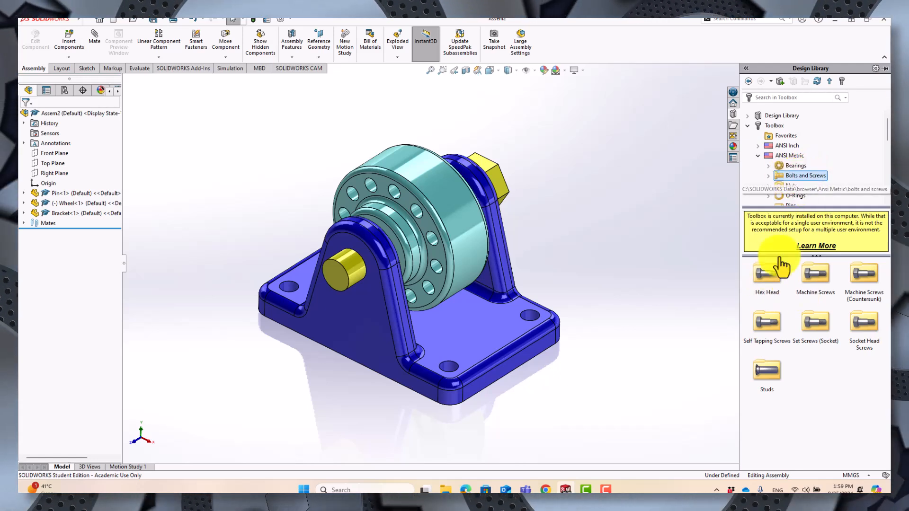
{"action": "double_click", "coordinate": [766, 274]}
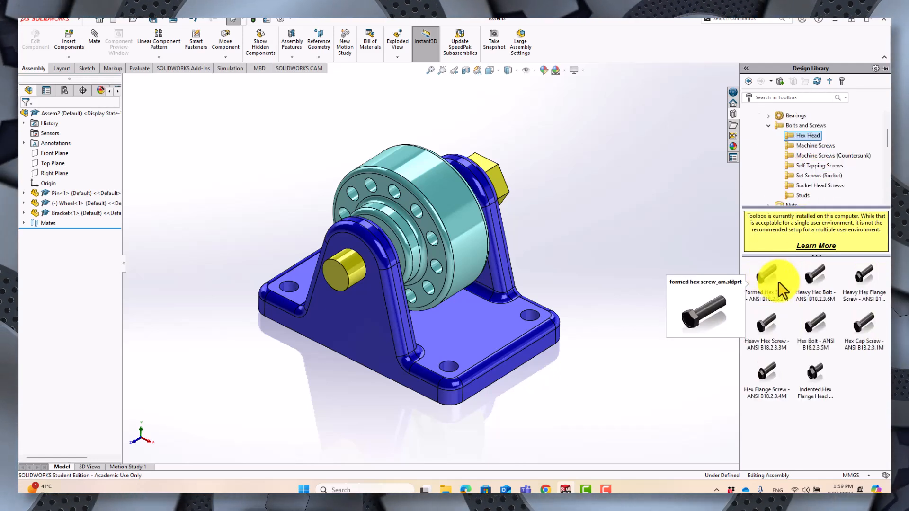
{"action": "left_click", "coordinate": [769, 274]}
{"action": "left_click_drag", "start_coordinate": [768, 273], "coordinate": [707, 221]}
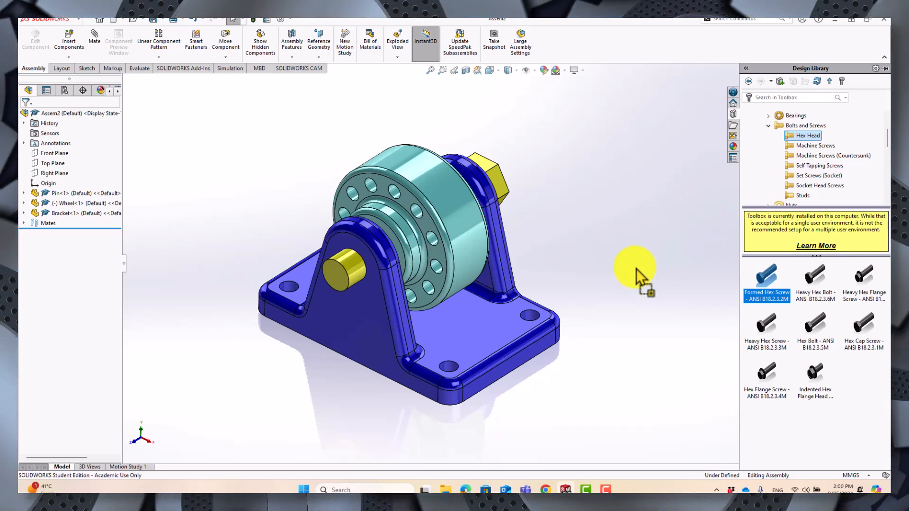
{"action": "mouse_move", "coordinate": [636, 268]}
{"action": "left_mouse_down"}
{"action": "mouse_move", "coordinate": [641, 292]}
{"action": "mouse_move", "coordinate": [632, 281]}
{"action": "left_mouse_up"}
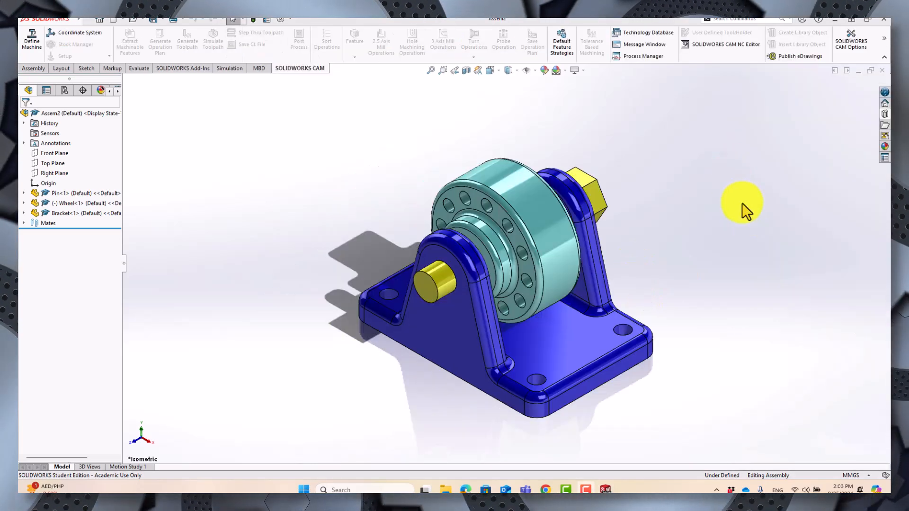
- Reopen the Design Library and go from the Toolbox root to the ANSI Metric Bolts and Screws folder
{"action": "key", "text": "z"}
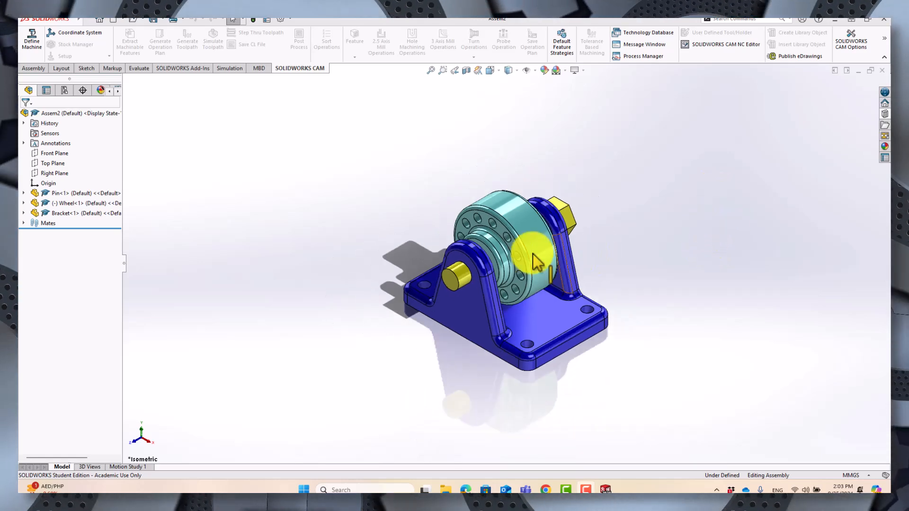
{"action": "scroll", "coordinate": [568, 261], "scroll_direction": "down", "scroll_amount": 2}
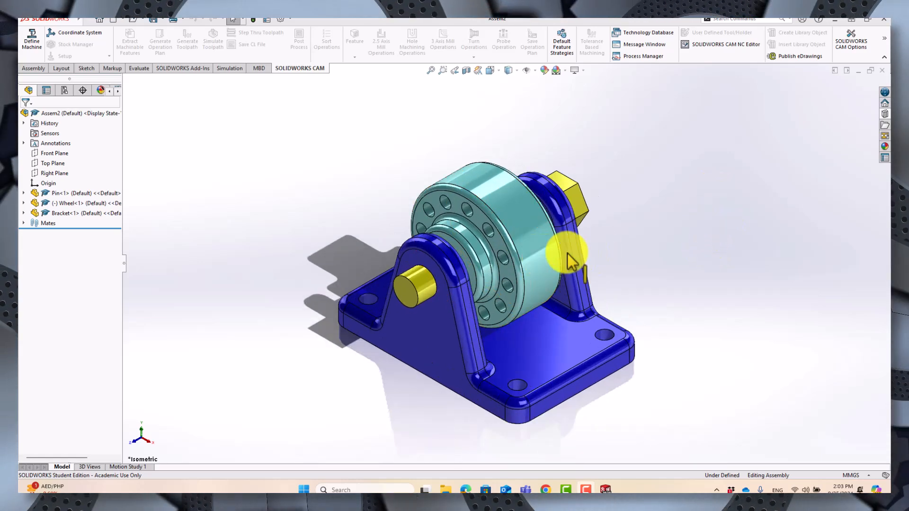
{"action": "left_click", "coordinate": [884, 115]}
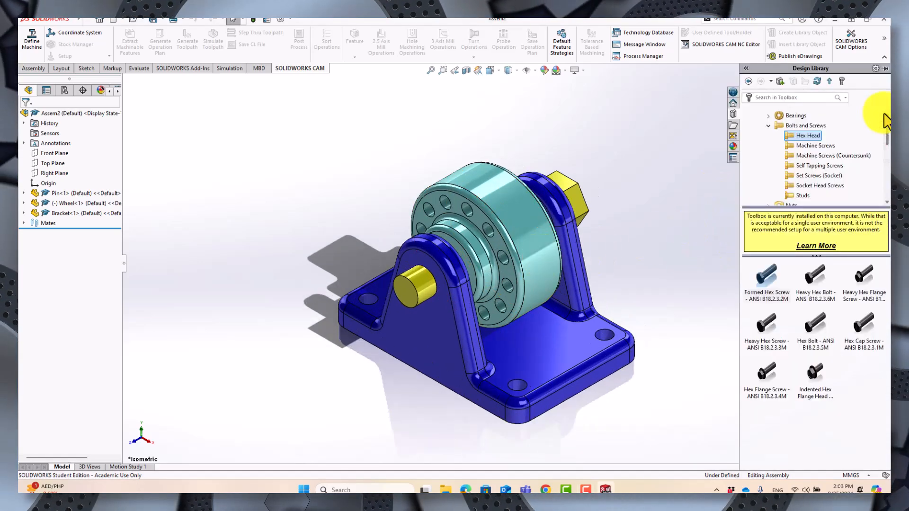
{"action": "left_click", "coordinate": [767, 126]}
{"action": "scroll", "coordinate": [768, 126], "scroll_direction": "up", "scroll_amount": 2}
{"action": "left_click", "coordinate": [772, 116]}
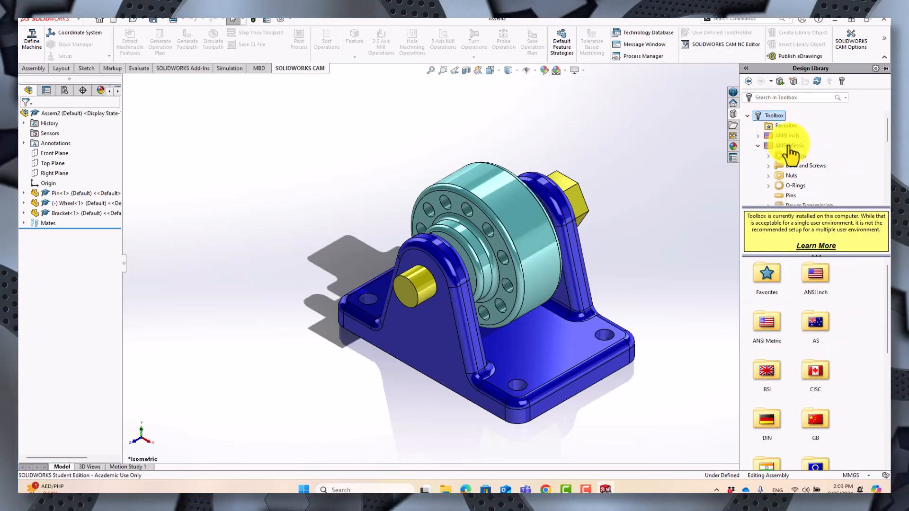
{"action": "left_click", "coordinate": [788, 146]}
{"action": "left_click", "coordinate": [800, 165]}
{"action": "scroll", "coordinate": [824, 176], "scroll_direction": "down", "scroll_amount": 2}
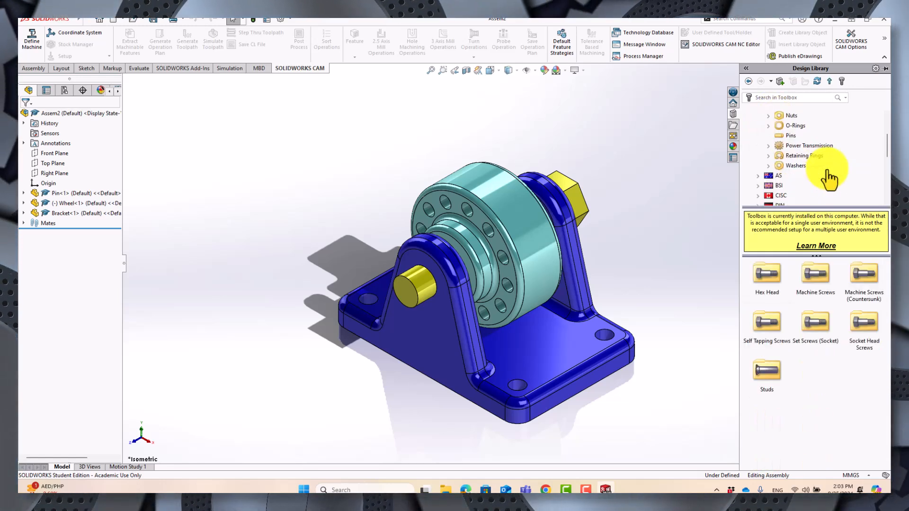
- Insert an M10 ANSI B18.2.3.2M formed hex screw into the bracket base hole near the pin's hex head, lengthened to pass through the base
{"action": "double_click", "coordinate": [769, 273]}
{"action": "left_click", "coordinate": [772, 277]}
{"action": "left_click_drag", "start_coordinate": [771, 272], "coordinate": [612, 335]}
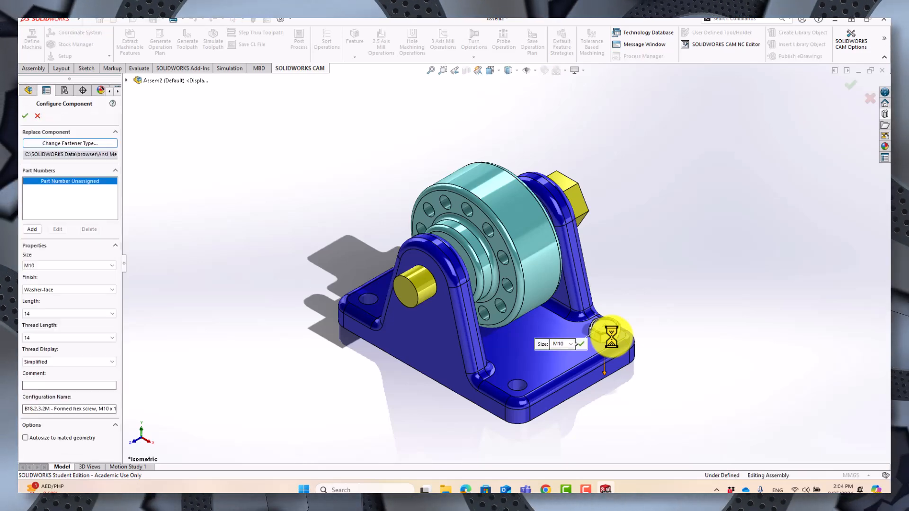
{"action": "middle_click_drag", "start_coordinate": [666, 349], "coordinate": [664, 320]}
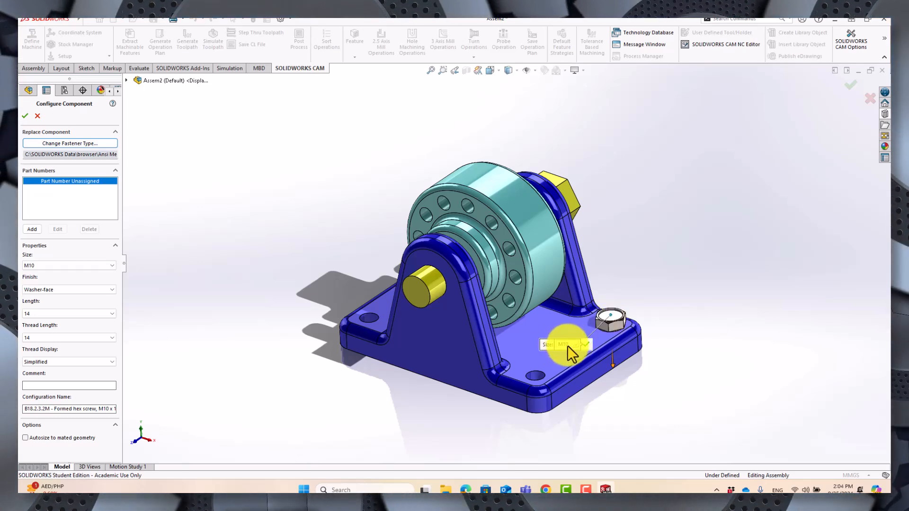
{"action": "left_click_drag", "start_coordinate": [612, 366], "coordinate": [624, 410]}
{"action": "middle_click_drag", "start_coordinate": [680, 365], "coordinate": [624, 352]}
{"action": "left_click", "coordinate": [593, 341]}
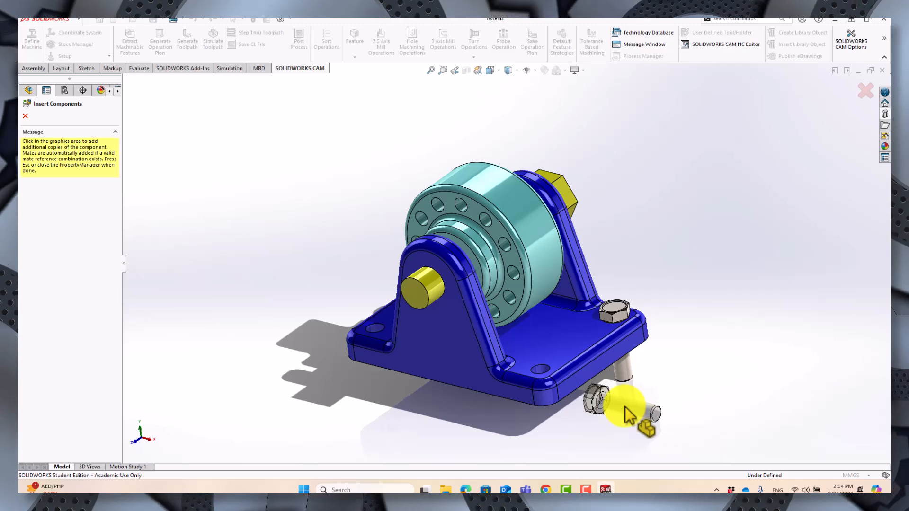
- Place copies of the formed hex screw in the three remaining bracket base holes and finish inserting components
{"action": "left_click", "coordinate": [625, 407]}
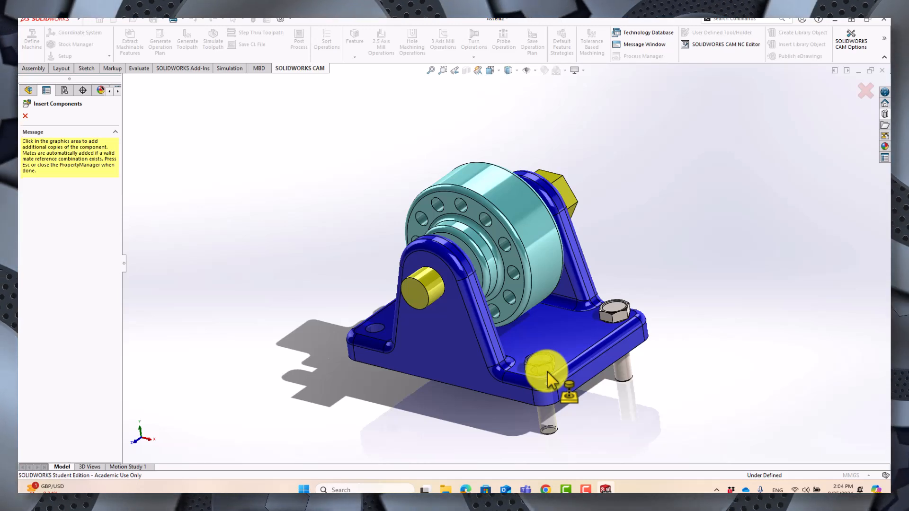
{"action": "left_click", "coordinate": [548, 371]}
{"action": "middle_click_drag", "start_coordinate": [546, 372], "coordinate": [613, 377]}
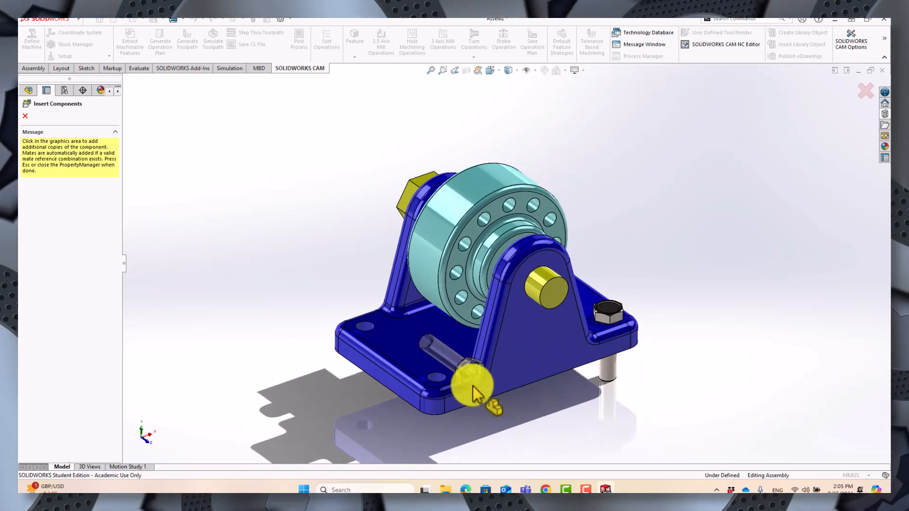
{"action": "left_click", "coordinate": [445, 382]}
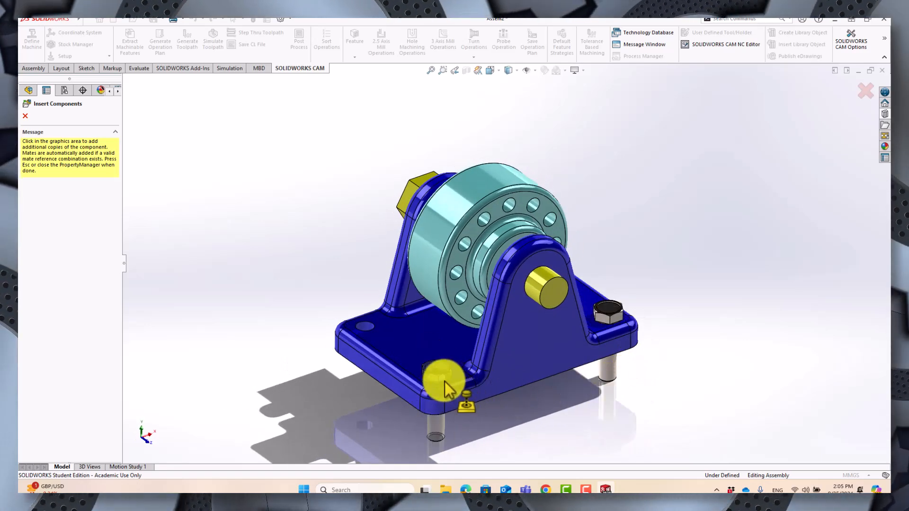
{"action": "left_click", "coordinate": [444, 382]}
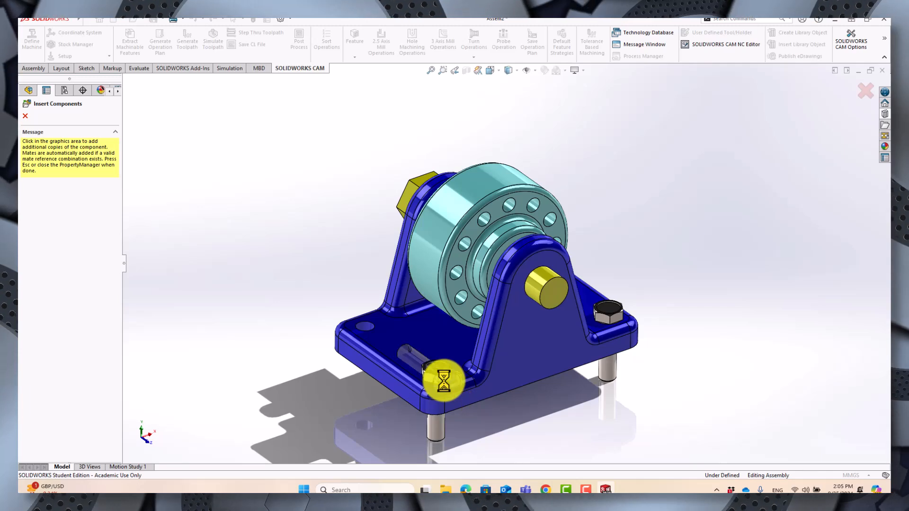
{"action": "left_click", "coordinate": [371, 329]}
{"action": "key", "text": "Escape"}
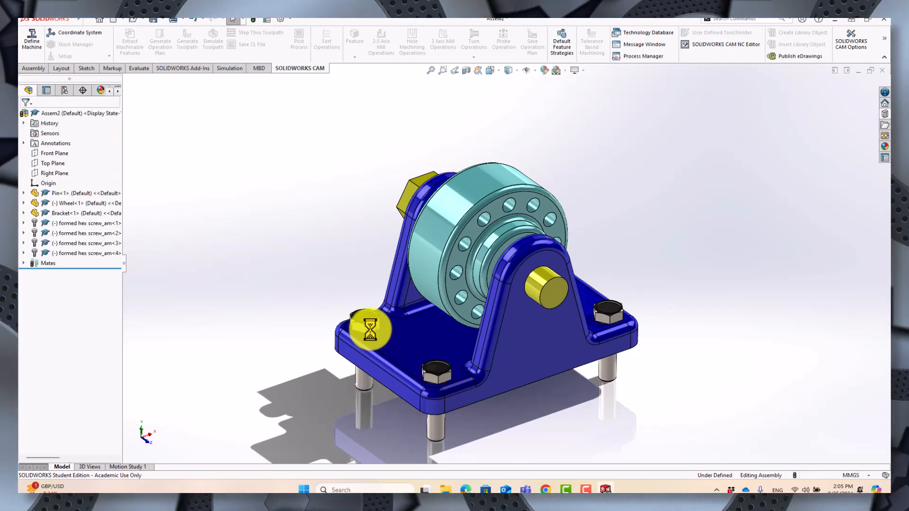
- Return the assembly to the isometric view to check the four screws
{"action": "middle_click_drag", "start_coordinate": [314, 233], "coordinate": [248, 275]}
{"action": "key", "text": "space"}
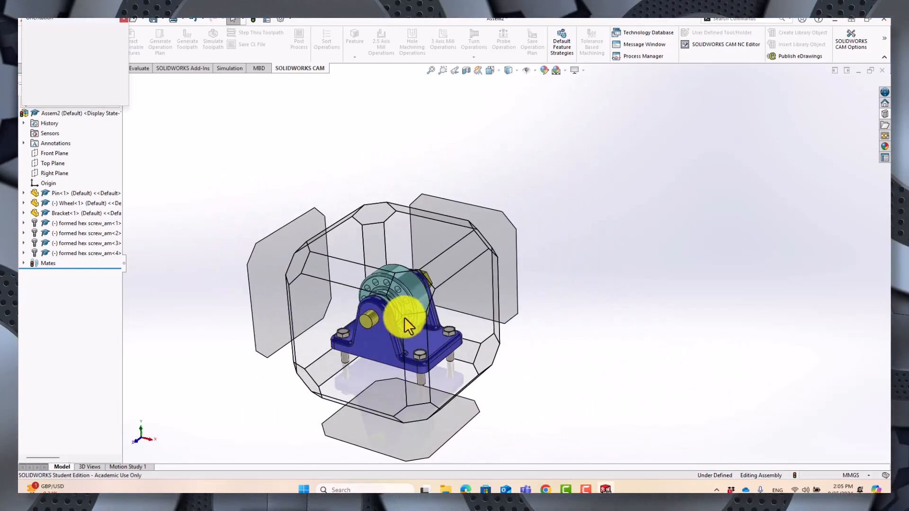
{"action": "left_click", "coordinate": [410, 294]}
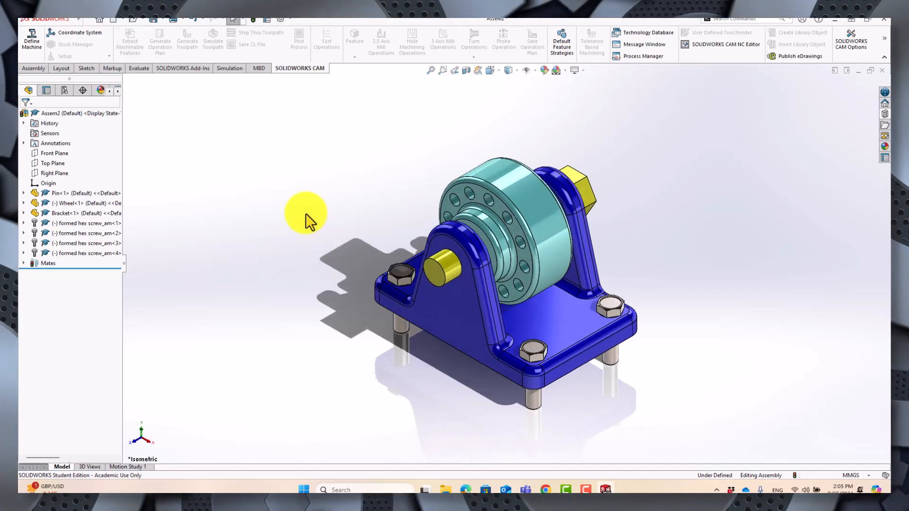